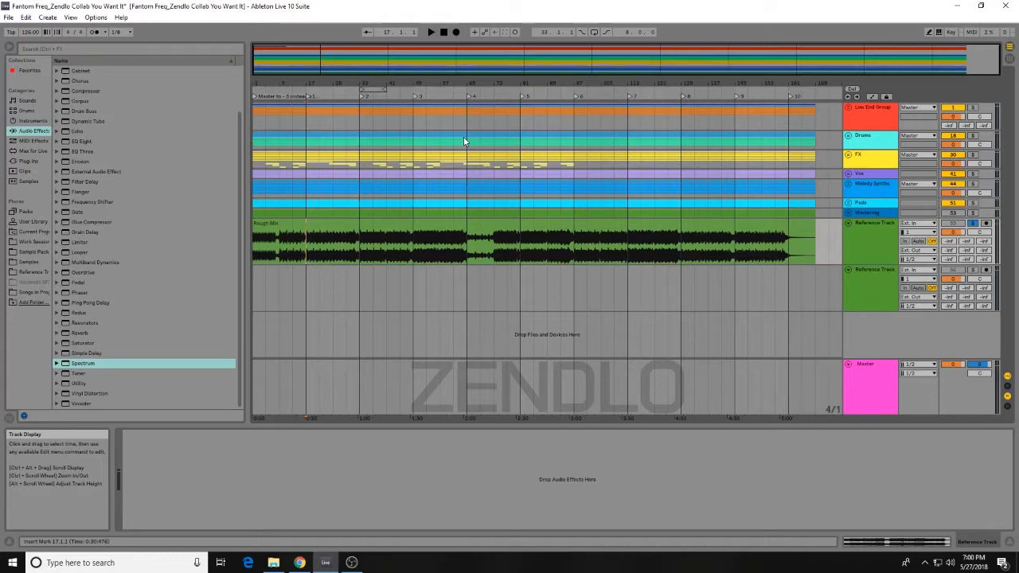
Step: Unfold the Low End Group and place the insert marker at bar 33 in the Kick Drum clip
click(358, 121)
click(849, 108)
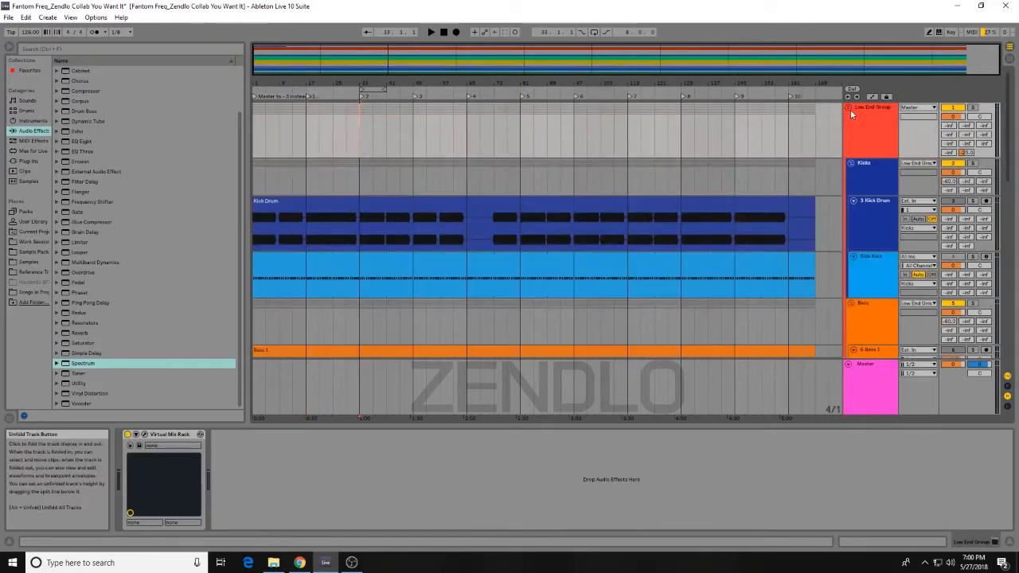
click(859, 216)
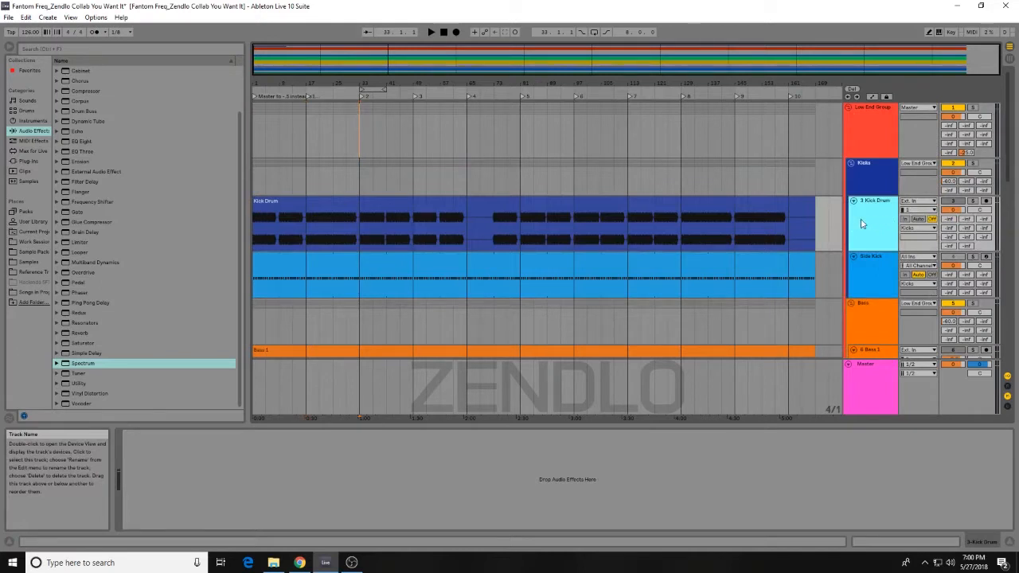
click(363, 230)
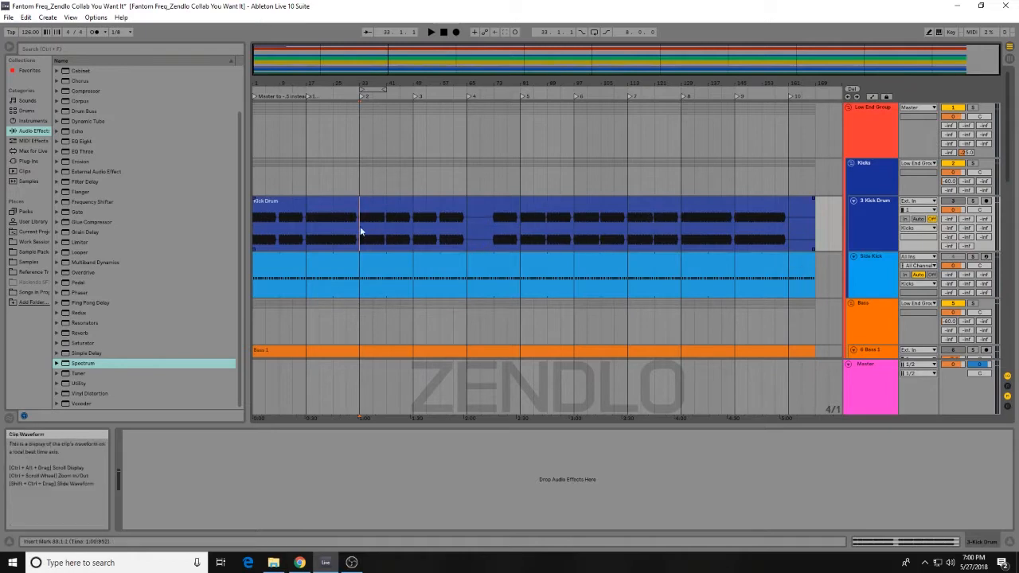
Step: Solo the Kick Drum track and play it from bar 33 to check its level in the Session mixer
key(Tab)
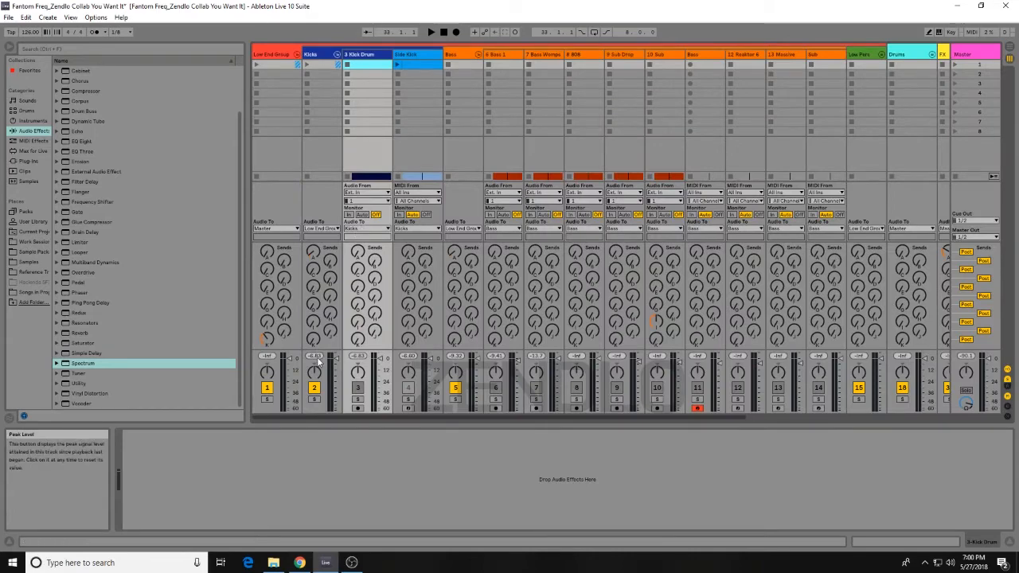
key(Tab)
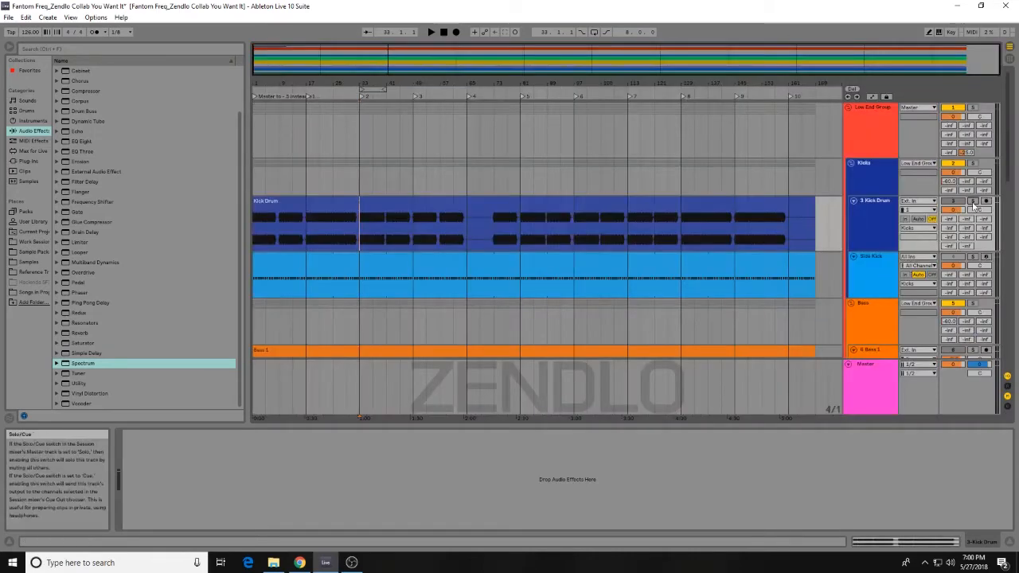
key(space)
key(Tab)
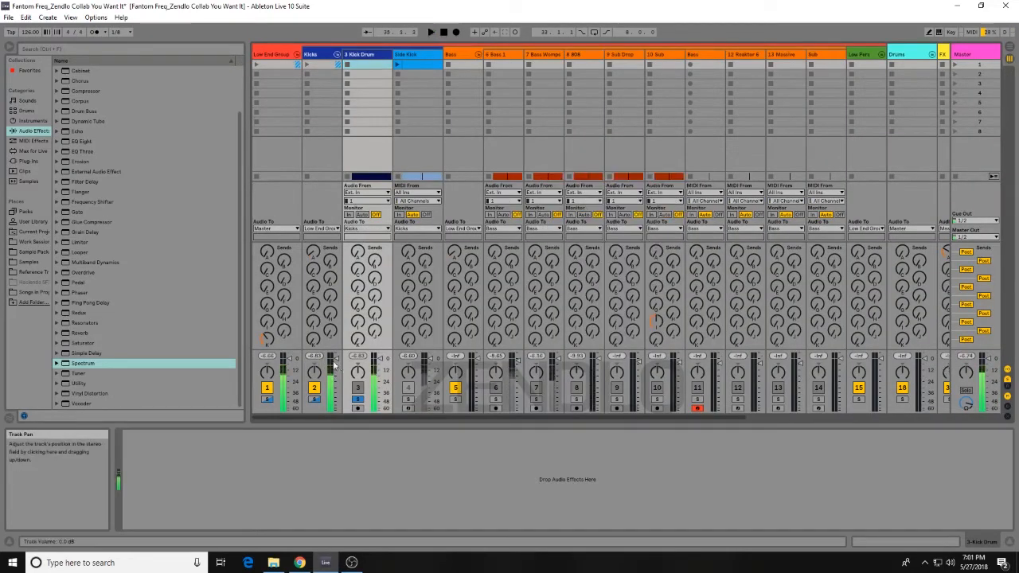
key(Tab)
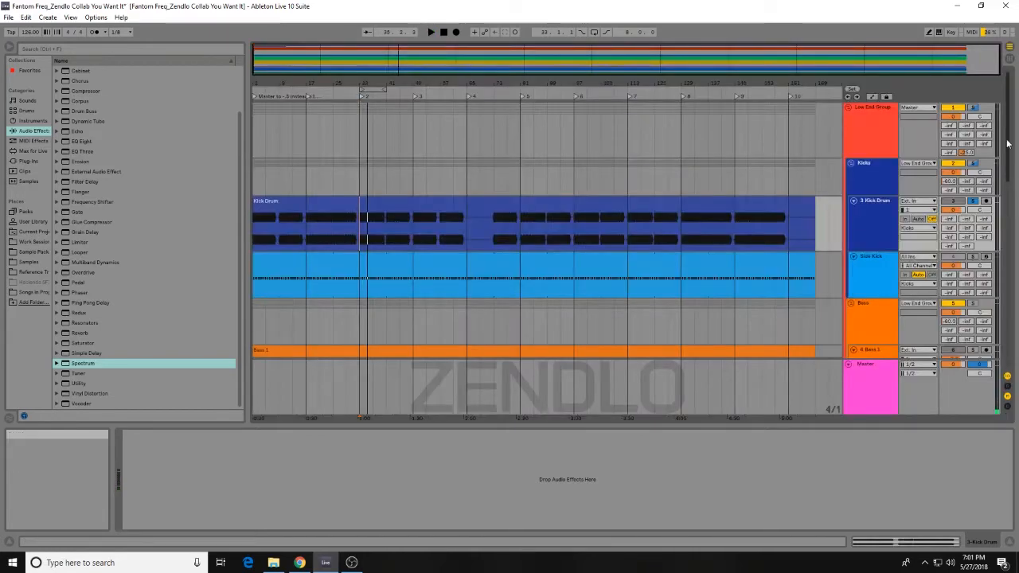
Step: Show the Master track's effects chain, and place the insert marker at bar 33 in the Rough Mix clip
scroll(877, 367, down, 5)
double_click(877, 367)
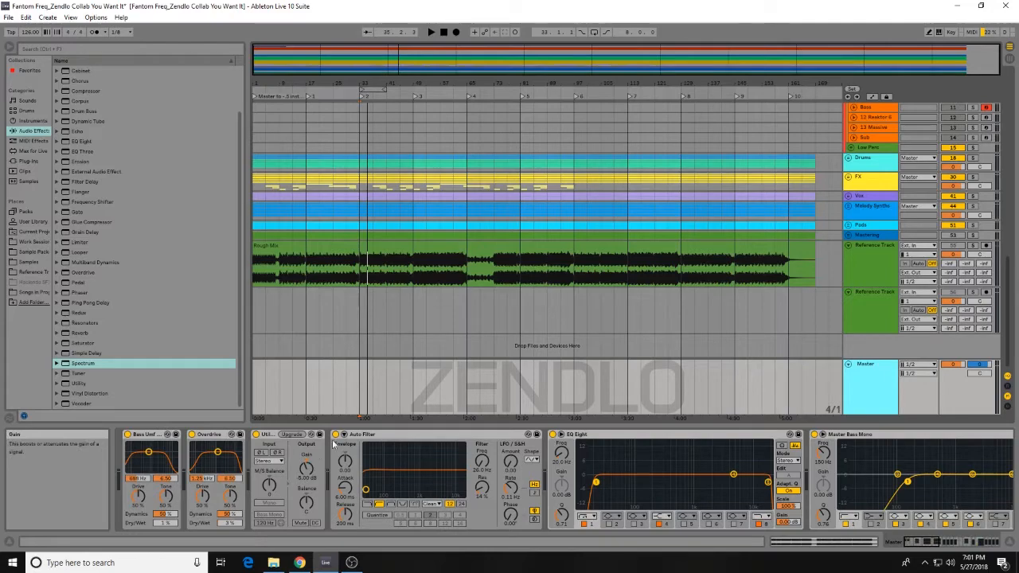
click(357, 268)
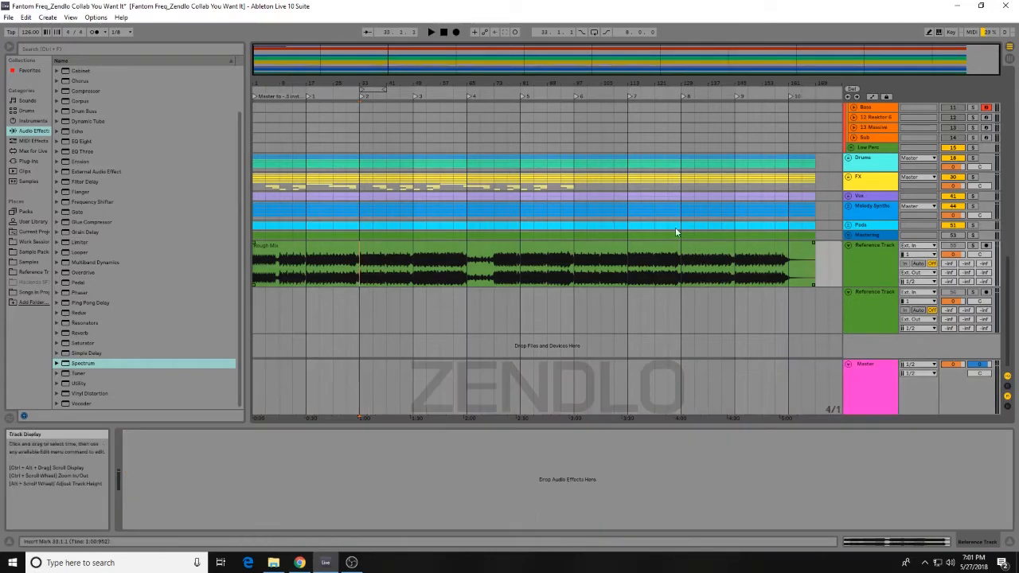
Step: Check the kick peak levels in the Session mixer, and unsolo the Kick Drum track with the insert marker at bar 33
scroll(737, 232, up, 5)
drag(1008, 255, 1006, 107)
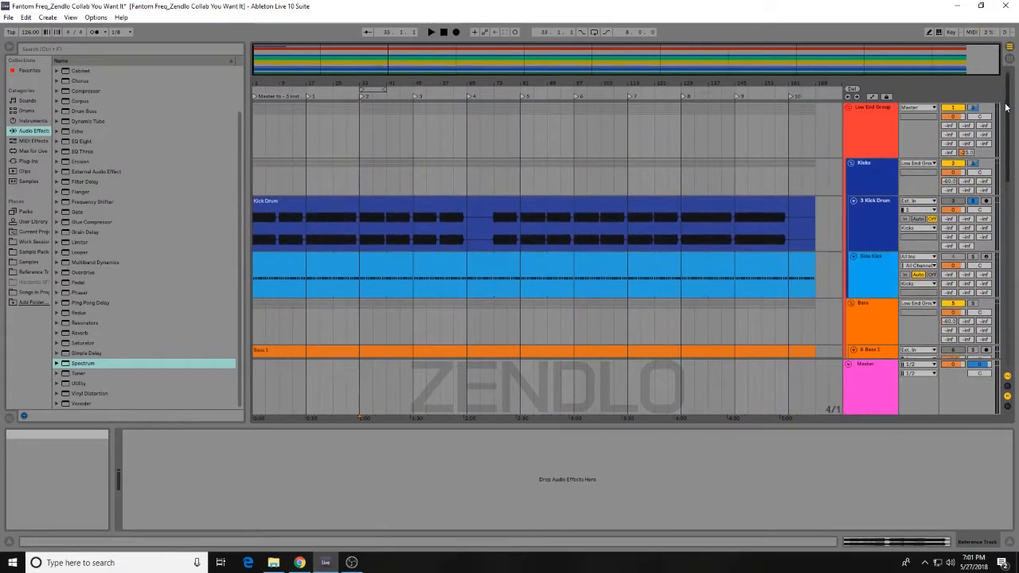
key(Tab)
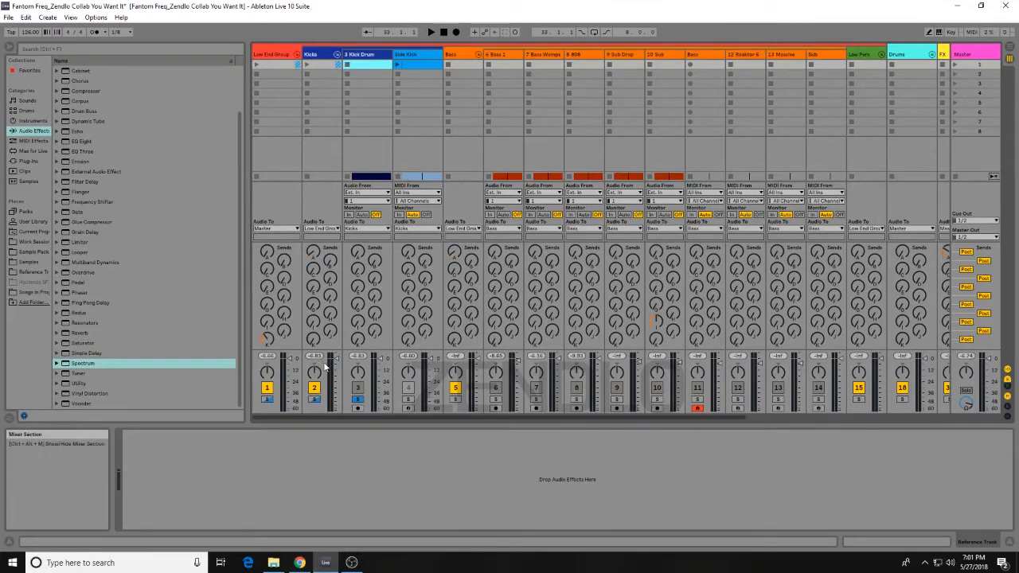
key(Tab)
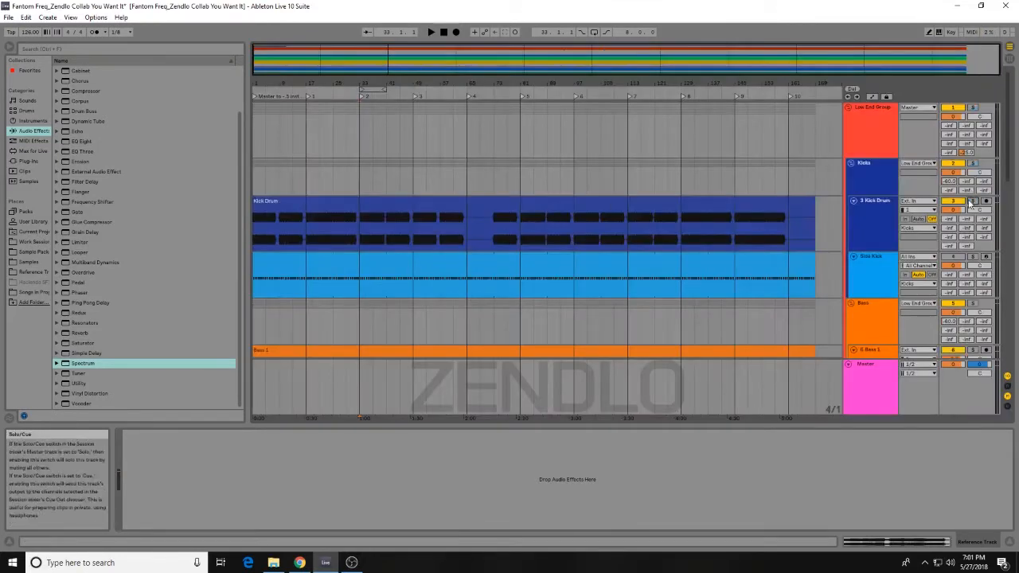
click(359, 226)
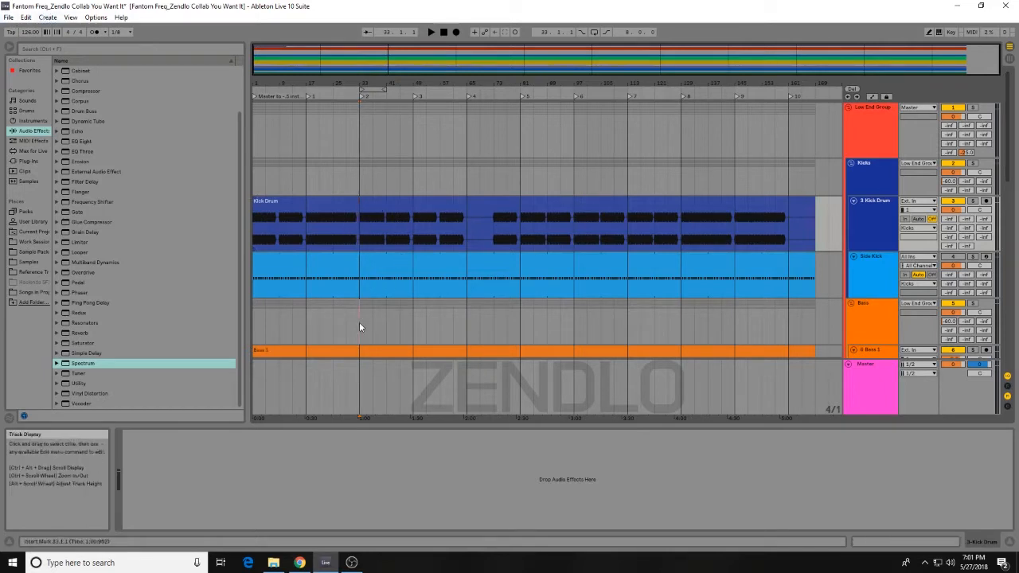
Step: Place the insert marker at bar 17 in the Rough Mix clip and solo its Reference Track
scroll(359, 321, down, 2)
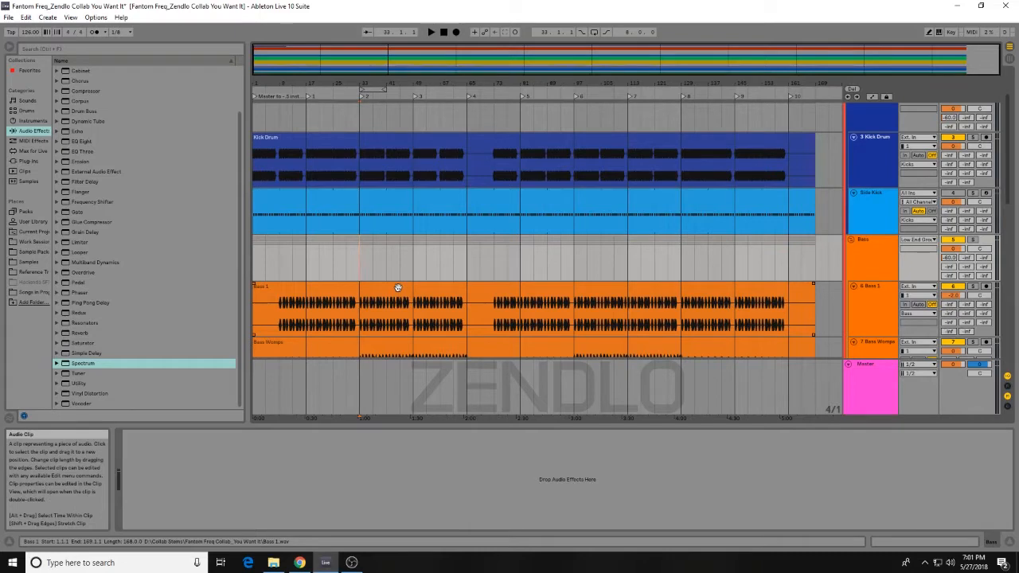
drag(1008, 183, 1008, 363)
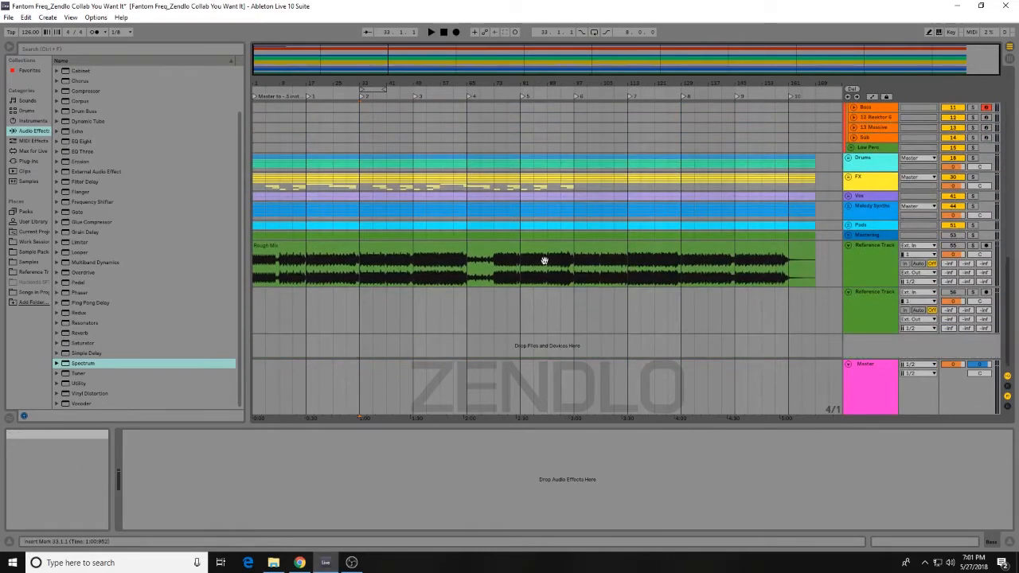
click(345, 276)
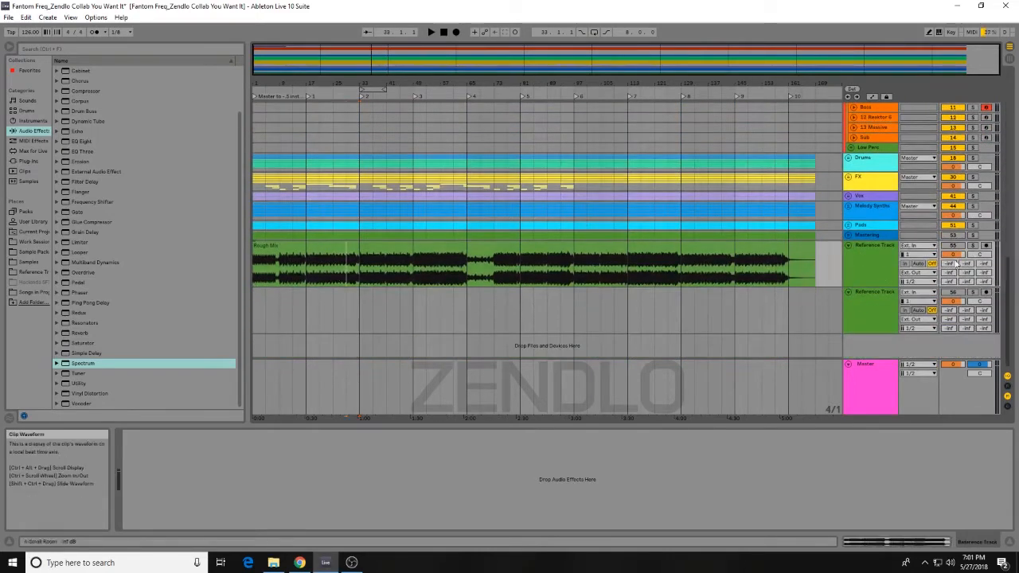
click(314, 269)
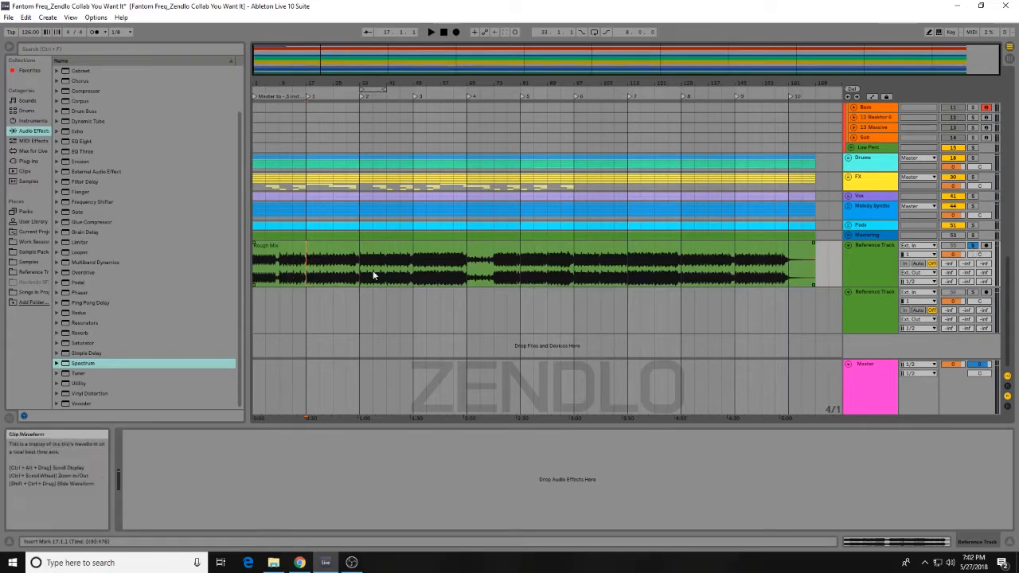
click(973, 246)
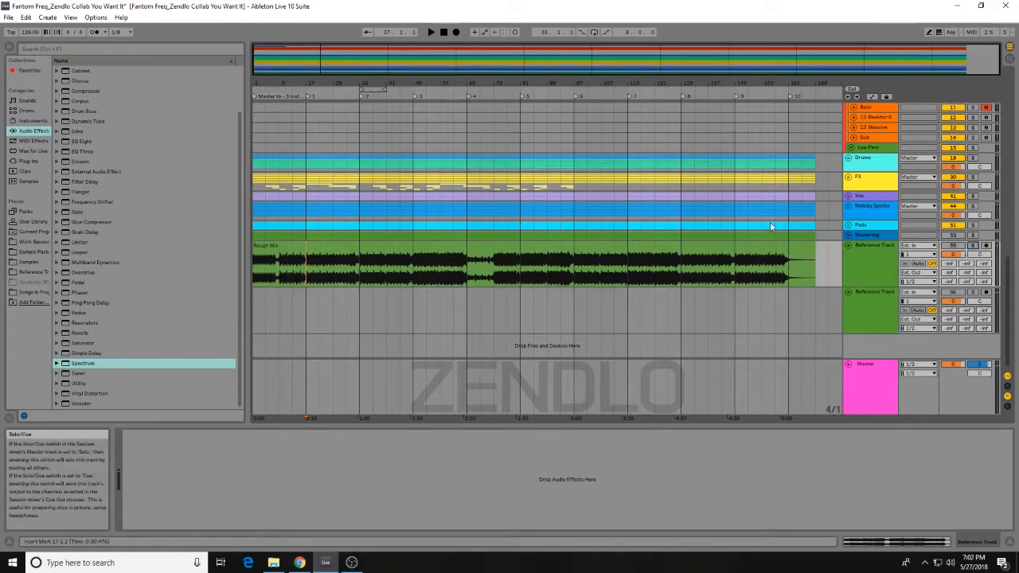
click(973, 247)
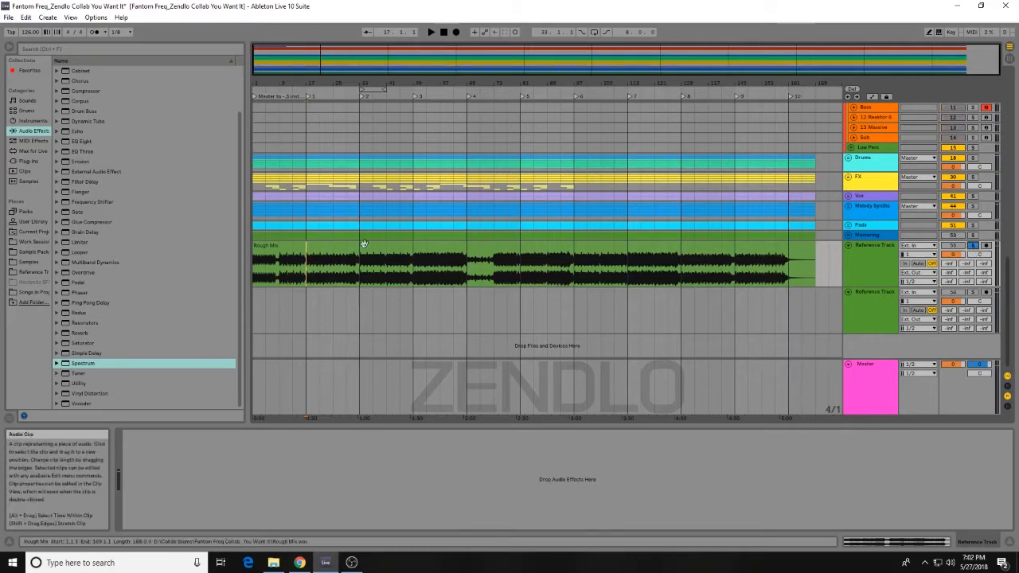
Step: Play from bar 17 while switching the Reference Track's solo on and off to compare the rough mix with the current mix
key(space)
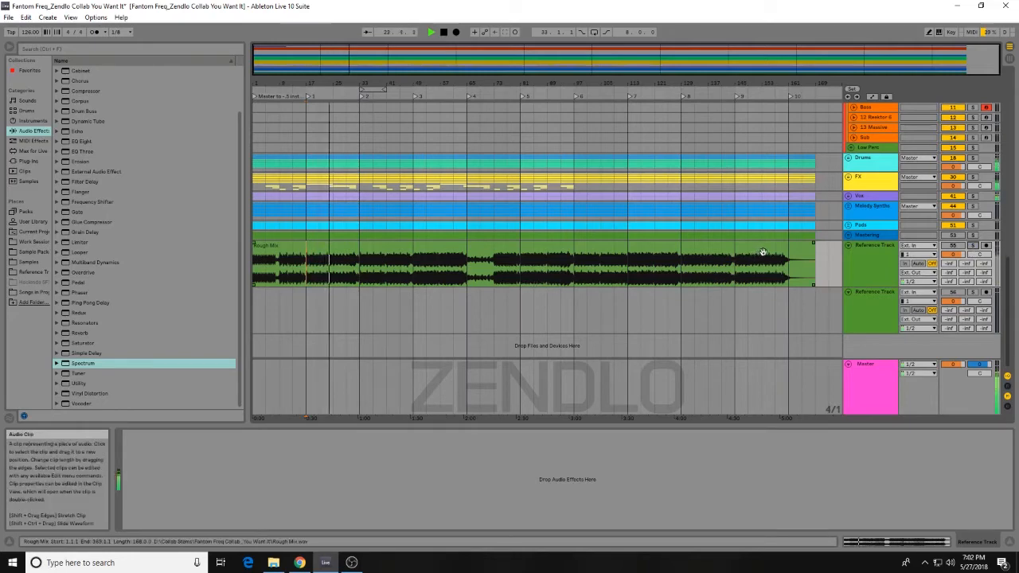
click(972, 246)
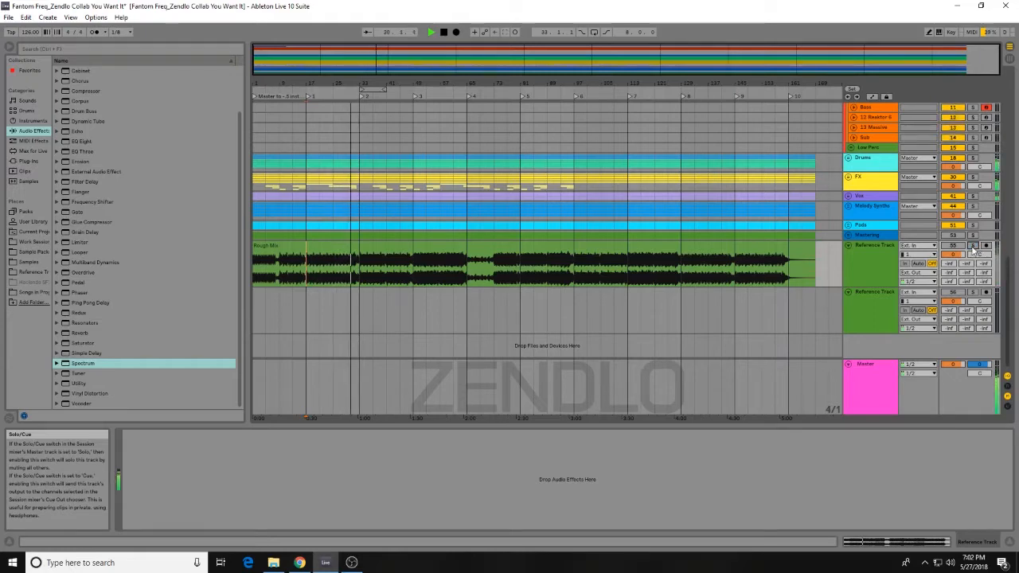
click(972, 246)
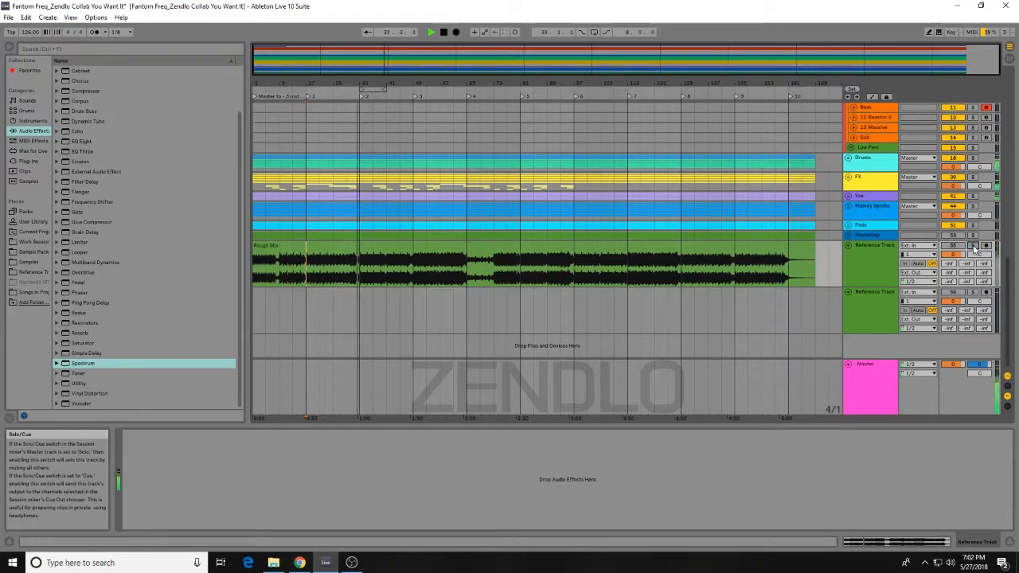
click(971, 246)
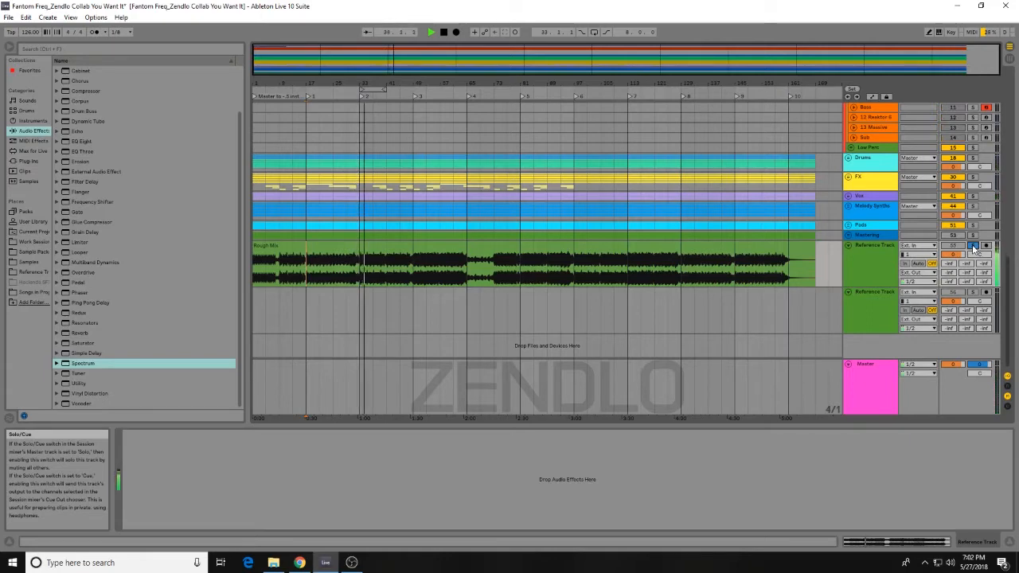
click(972, 246)
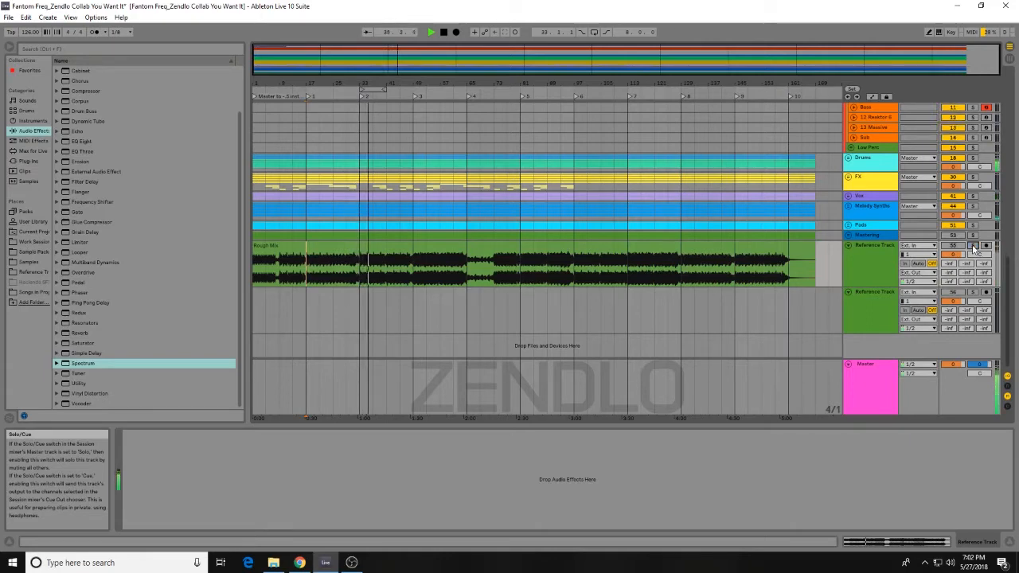
key(space)
Step: Compare the soloed Reference Track with the current mix during playback from bar 33
click(360, 275)
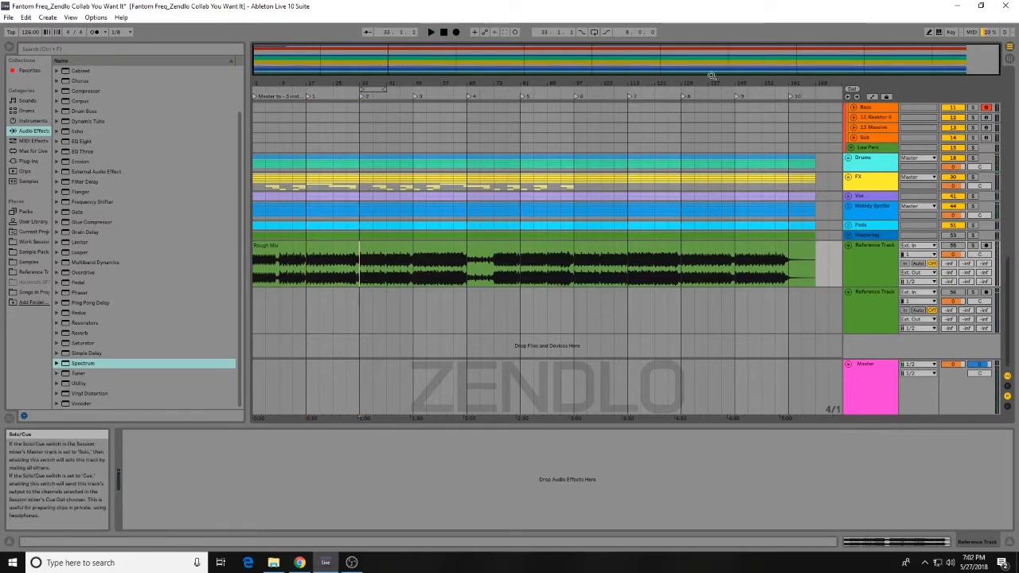
click(973, 247)
key(space)
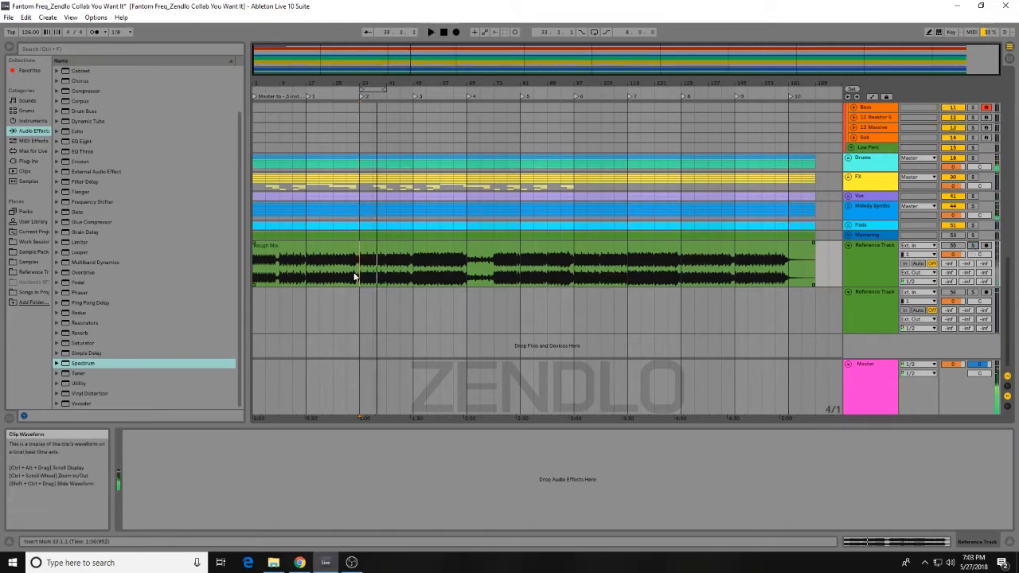
key(space)
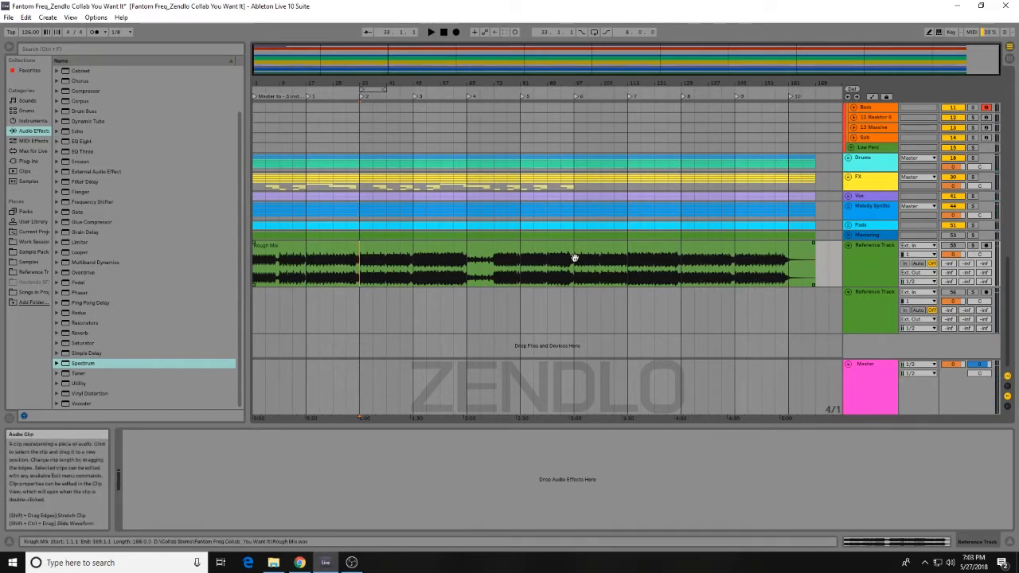
Step: Audition the Bass 1 track in solo from bar 49, and unsolo it
drag(1008, 325, 999, 169)
scroll(673, 201, down, 1)
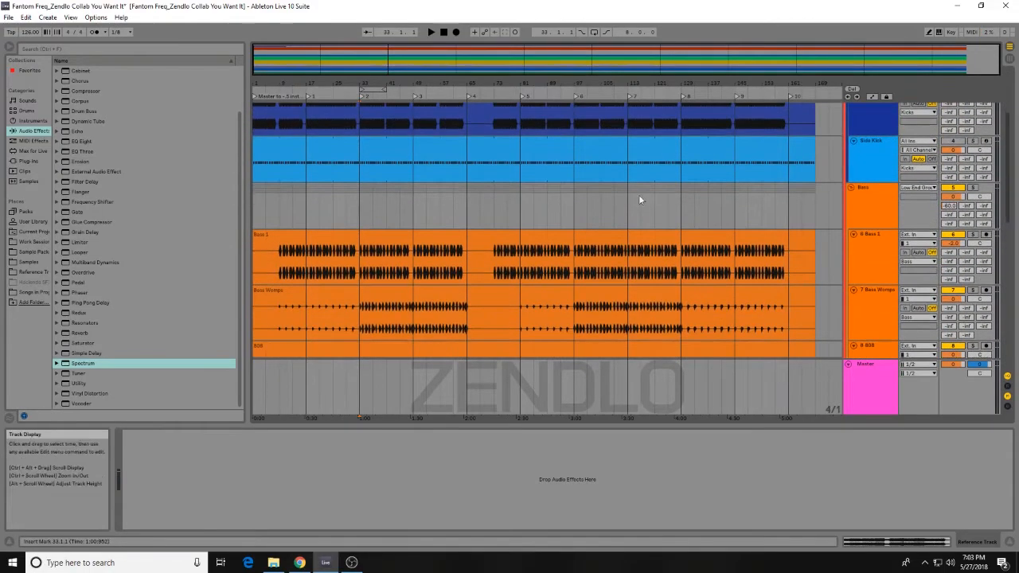
click(414, 259)
key(space)
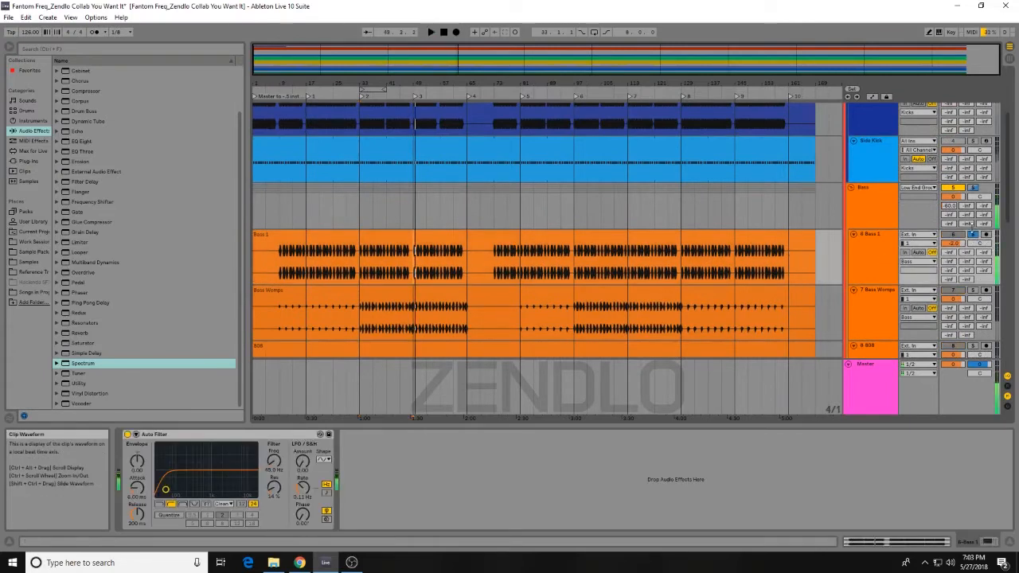
click(972, 235)
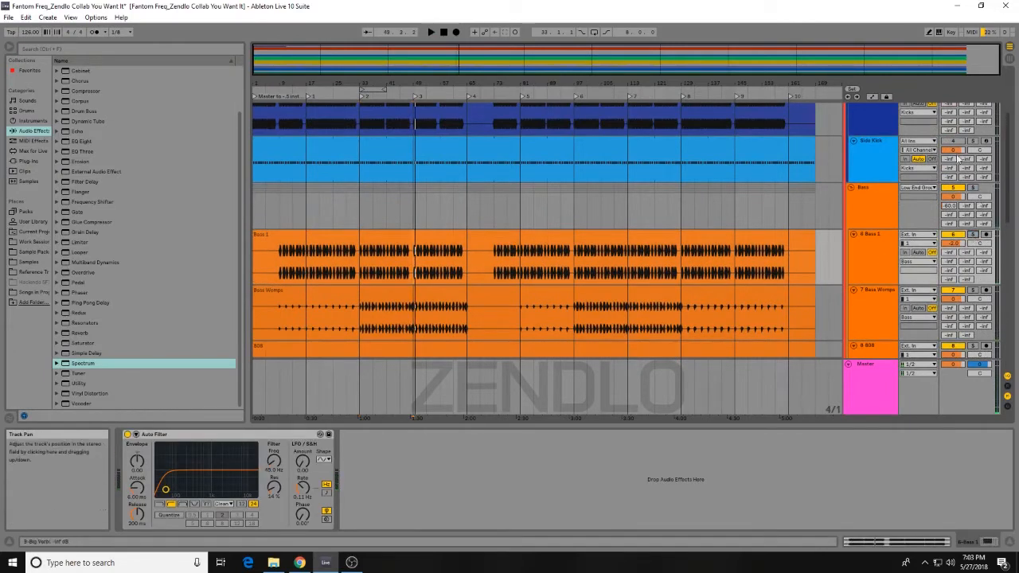
Step: Open the Bass Womps track's device chain and select its Bass Sidechain Start compressor for inspection
mouse_move(1009, 191)
mouse_down()
mouse_move(1009, 133)
mouse_move(994, 320)
mouse_move(1000, 201)
mouse_up()
click(876, 219)
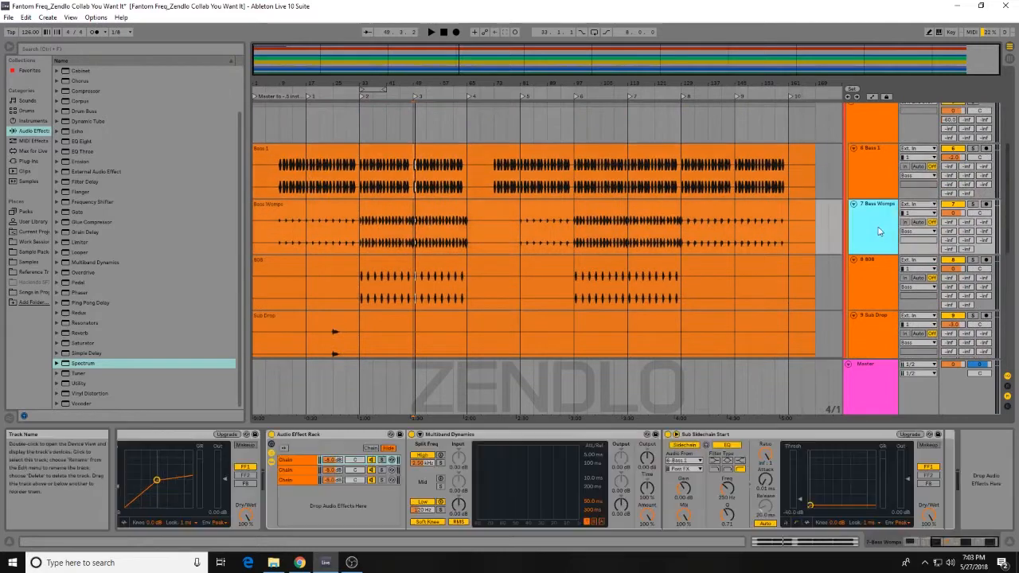
drag(959, 545, 913, 544)
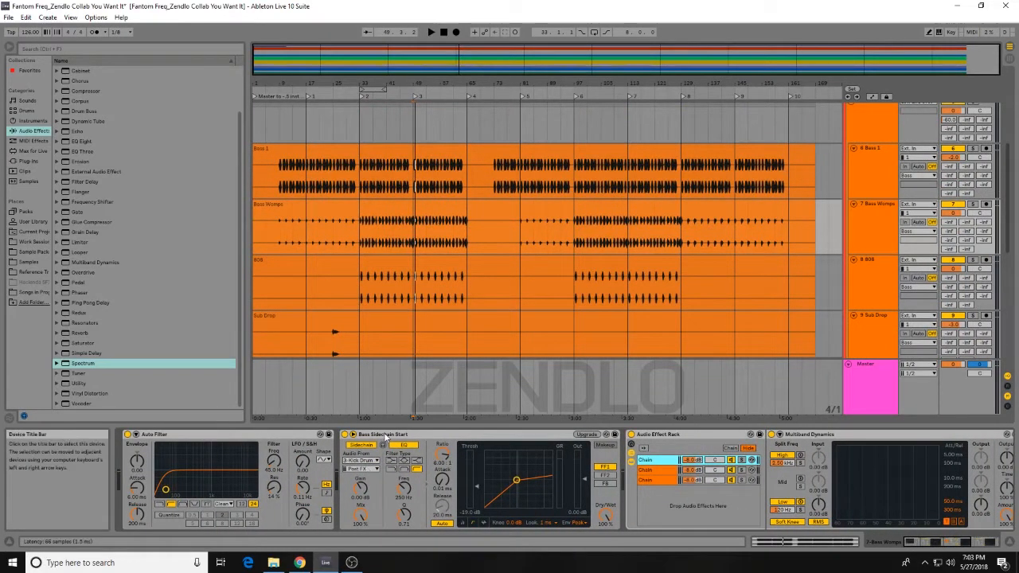
click(442, 478)
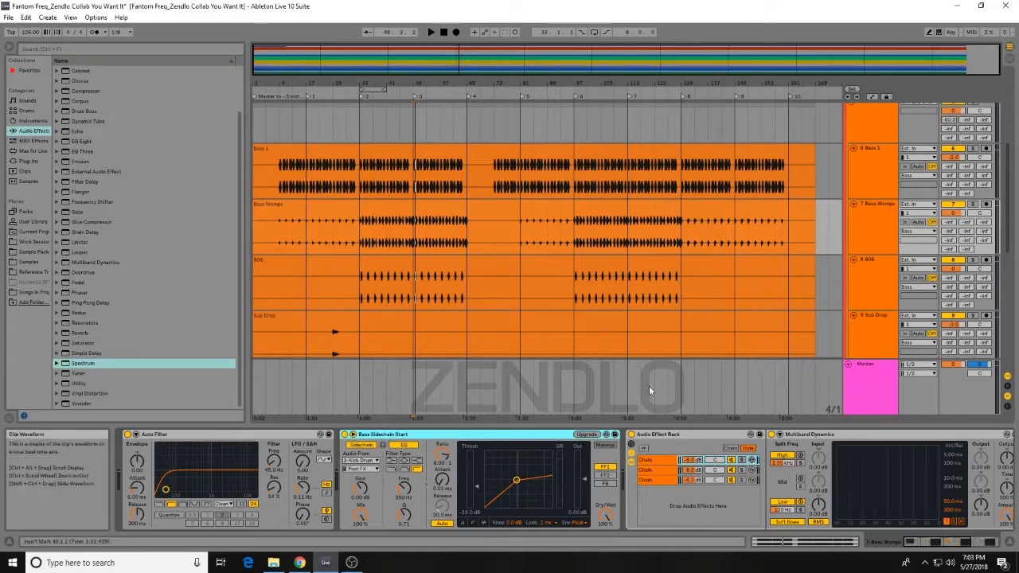
Step: Inspect the Bass Womps Audio Effect Rack and the devices in its first chain
click(686, 435)
drag(911, 544, 958, 544)
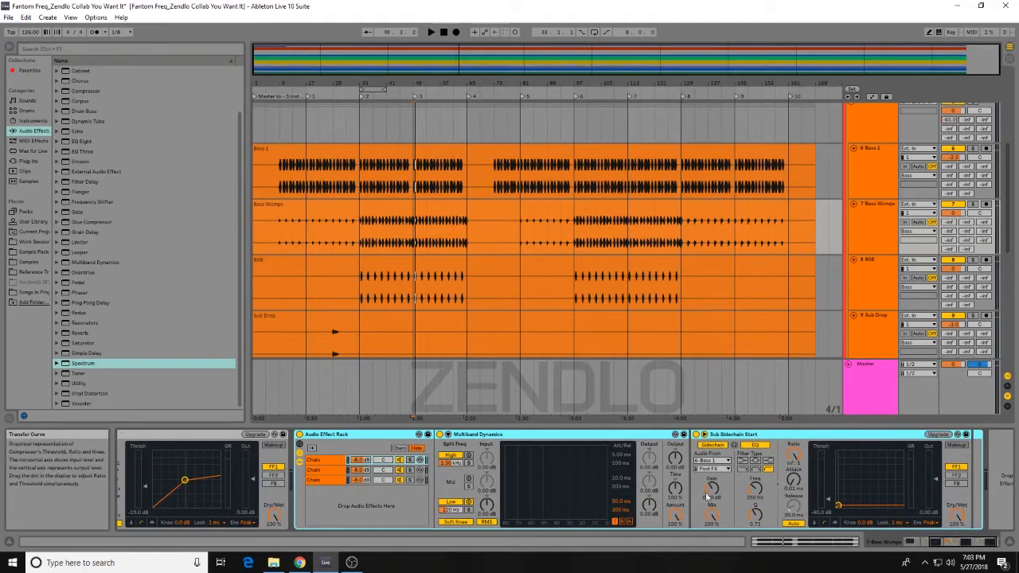
click(334, 470)
click(334, 461)
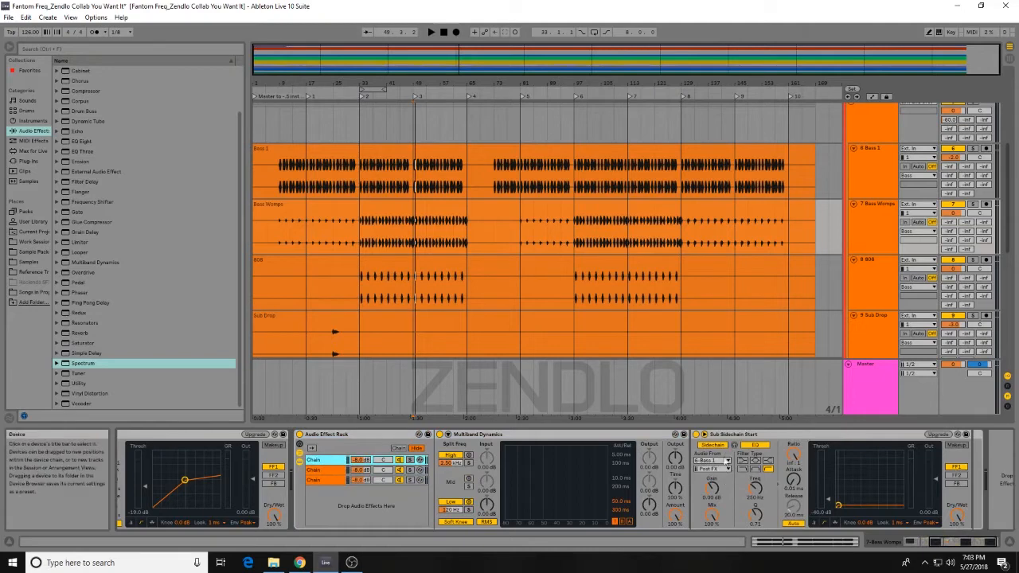
Step: Solo the Bass Womps track and audition it from bar 33
drag(946, 544, 866, 548)
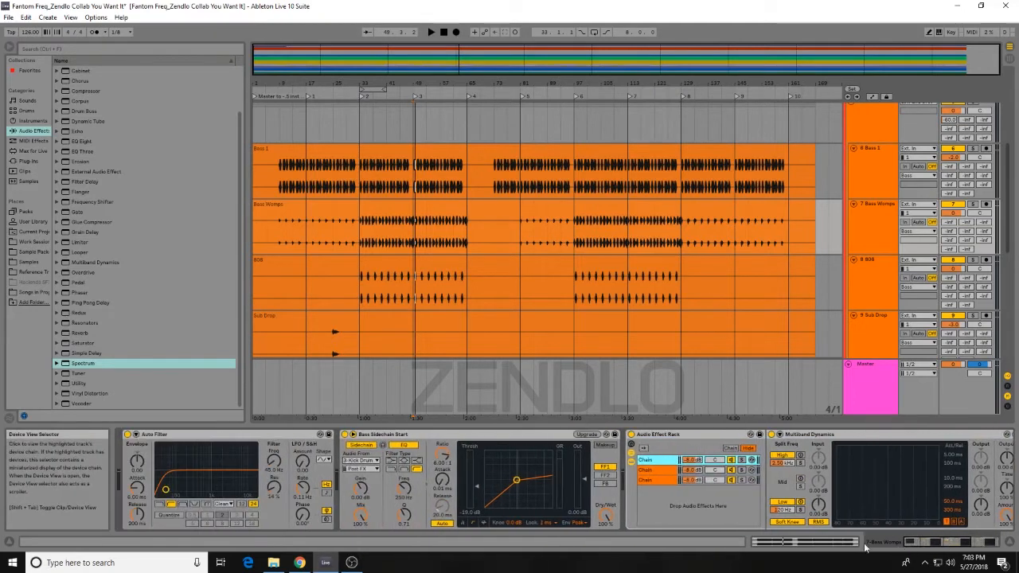
drag(380, 84, 669, 134)
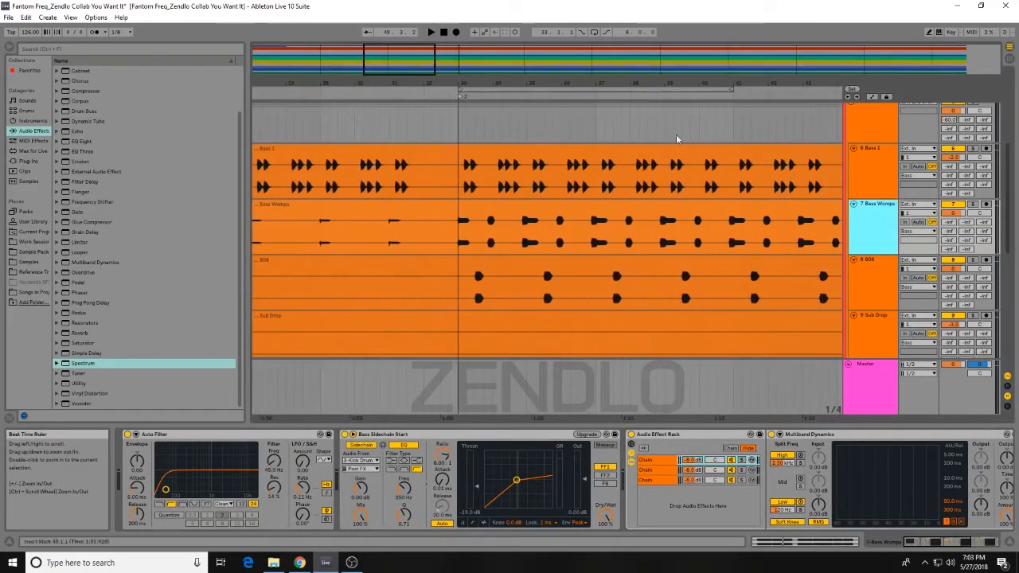
click(974, 204)
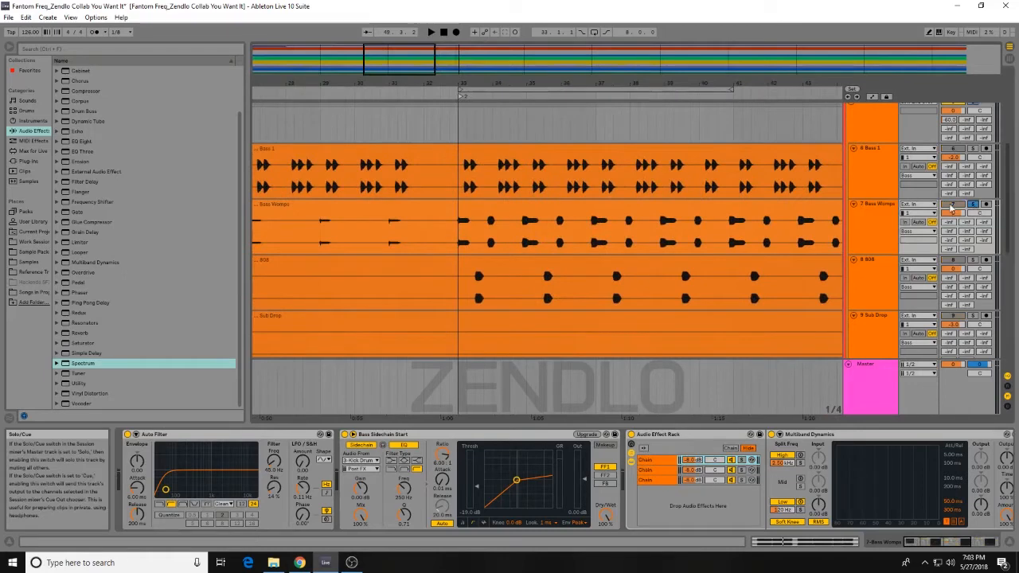
click(461, 98)
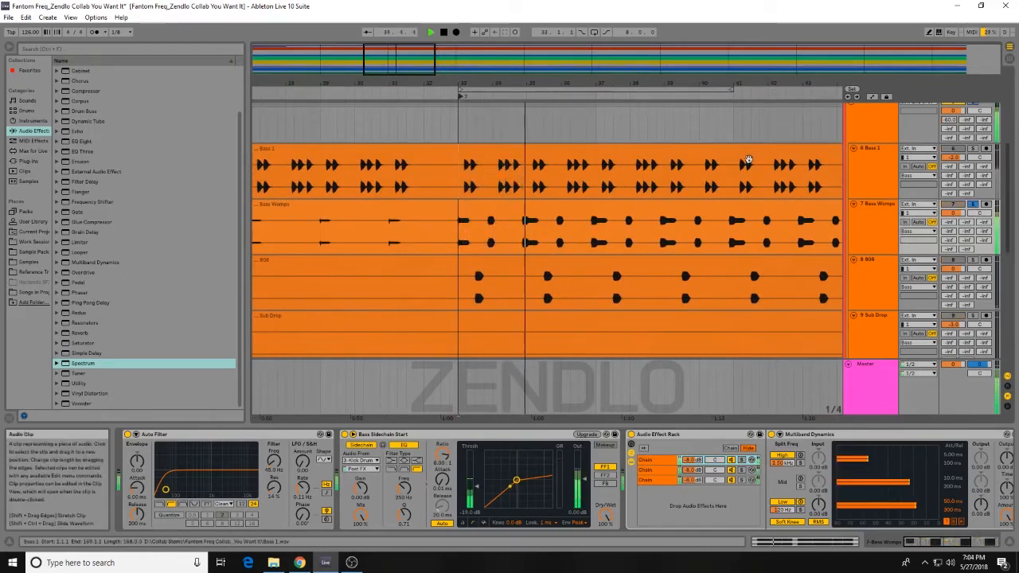
key(space)
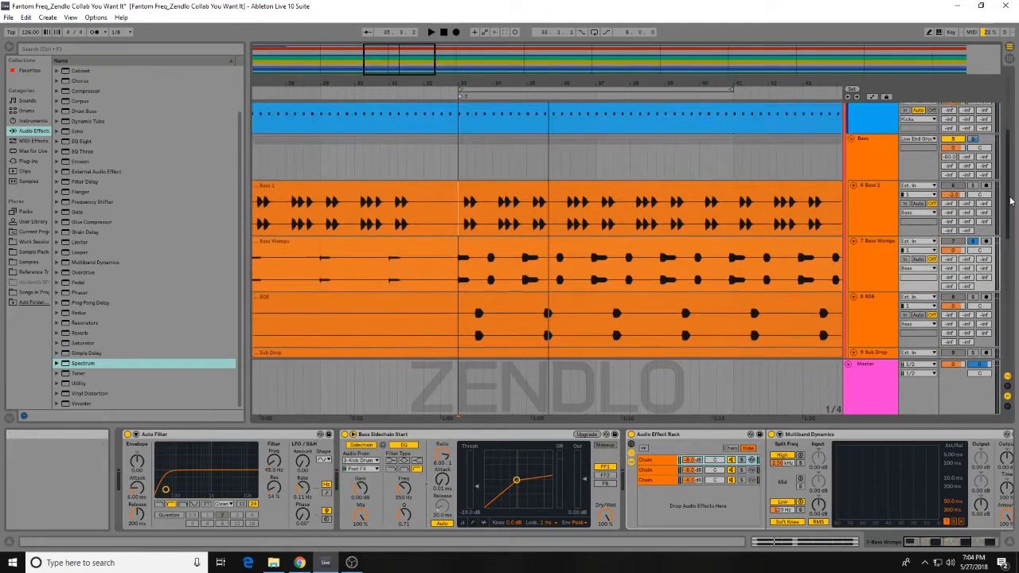
Step: Add the Bass 1 track to the solo and audition it together with Bass Womps from bar 33
scroll(975, 199, up, 1)
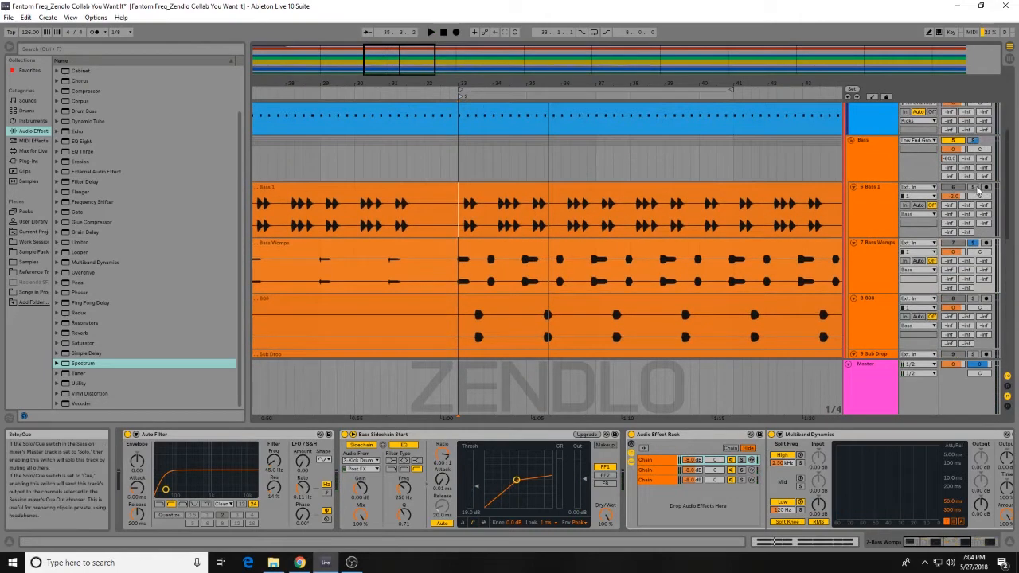
double_click(464, 97)
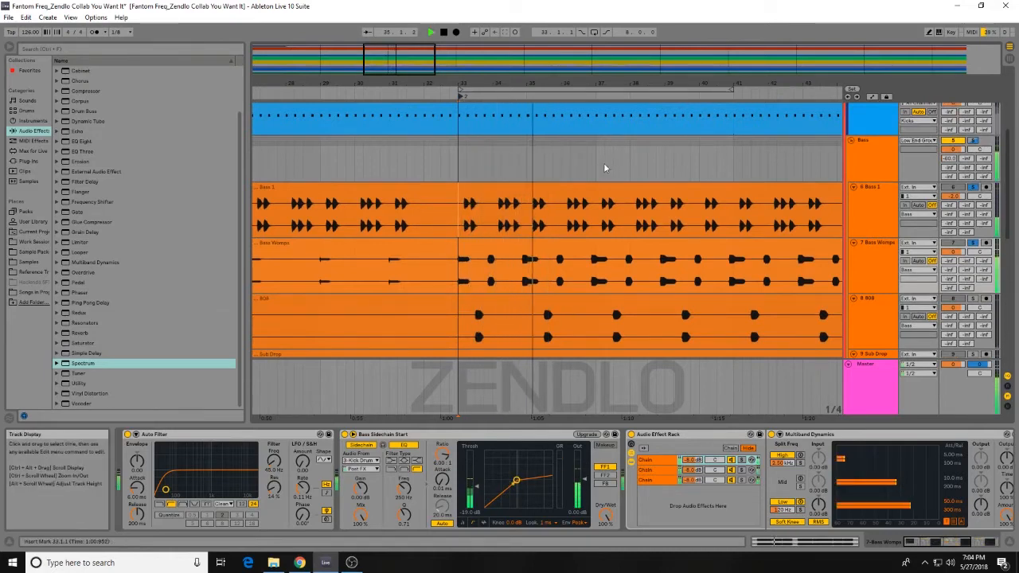
key(space)
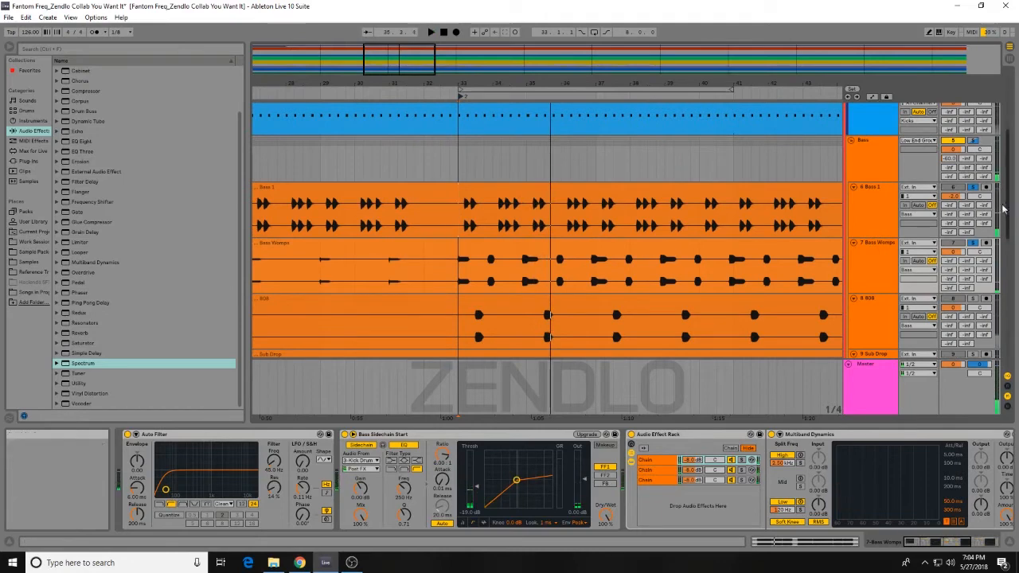
Step: Unsolo the bass tracks, select the Low End Group, and play the full mix from bar 33
scroll(875, 159, up, 5)
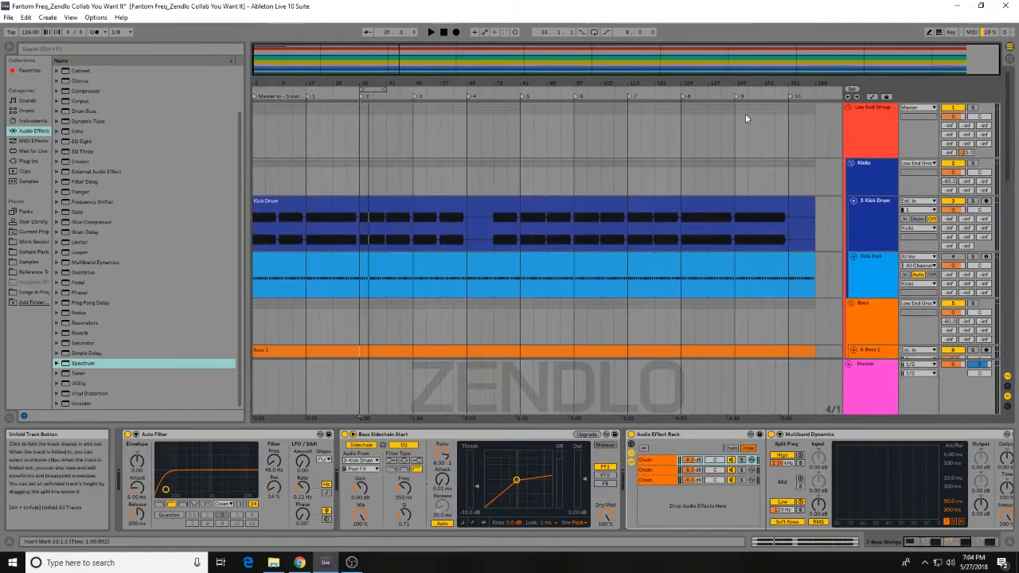
click(363, 132)
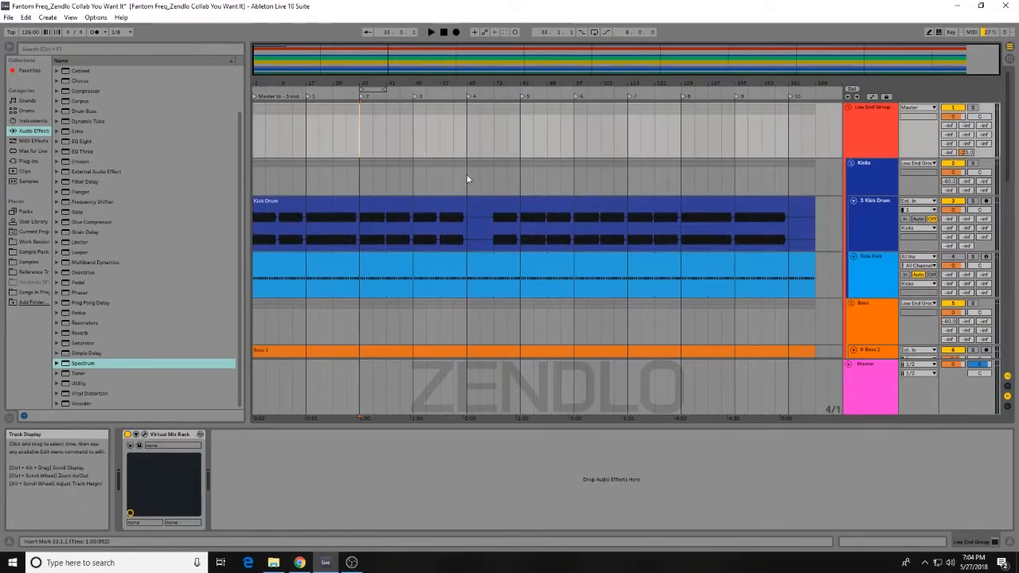
scroll(518, 177, down, 5)
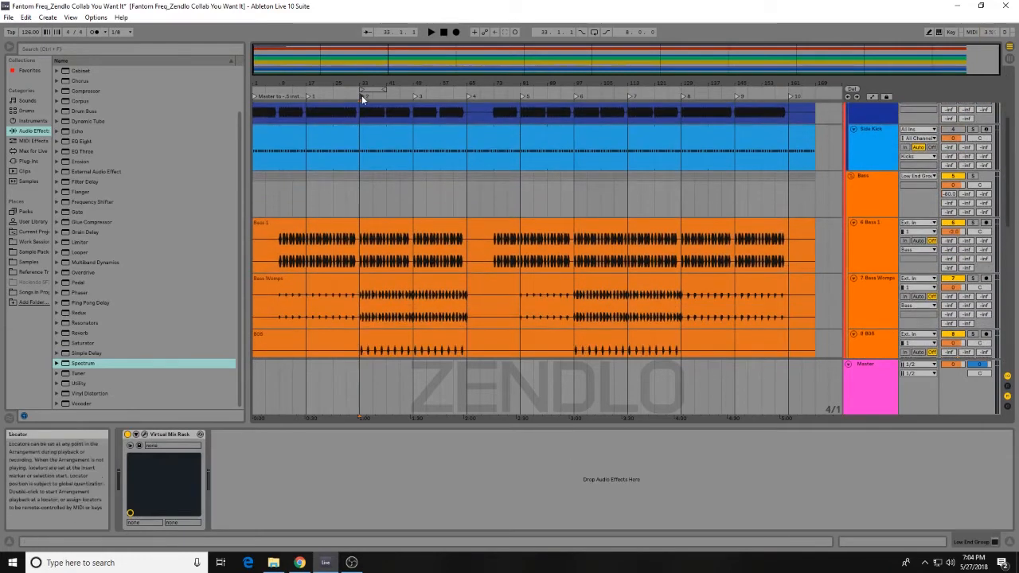
double_click(361, 95)
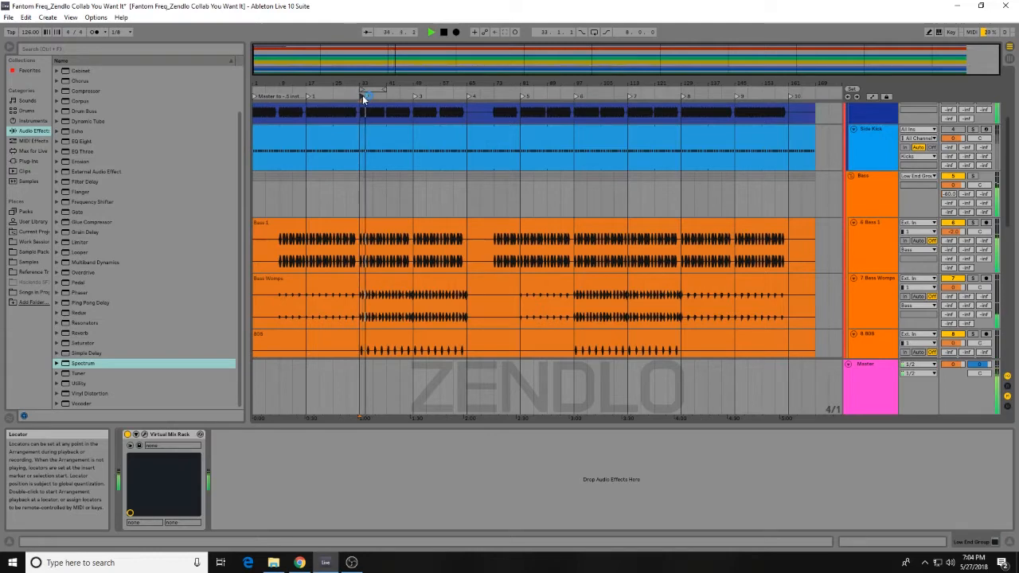
key(space)
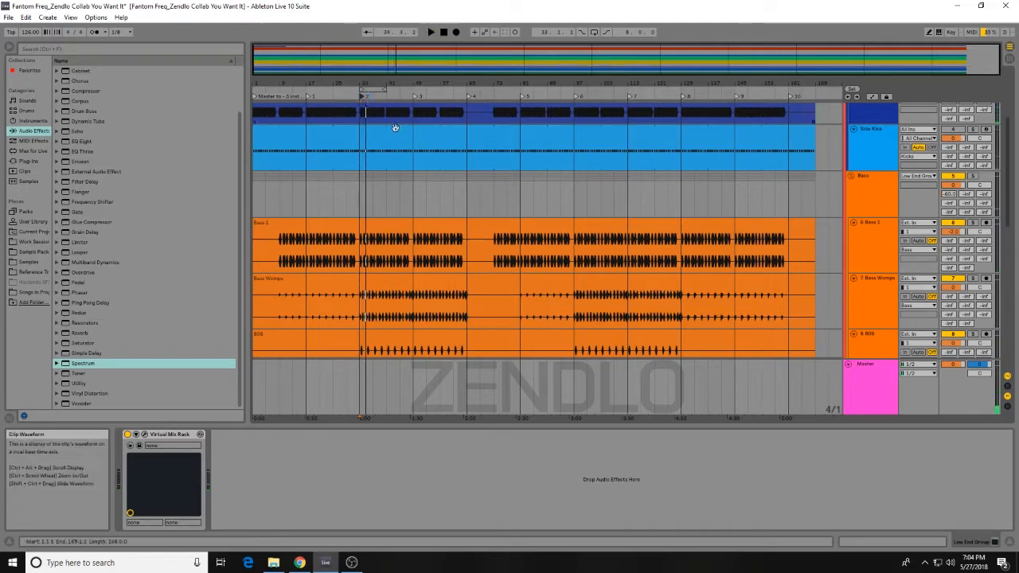
Step: Solo the Kicks group and audition it from bar 33
drag(1011, 205, 1016, 151)
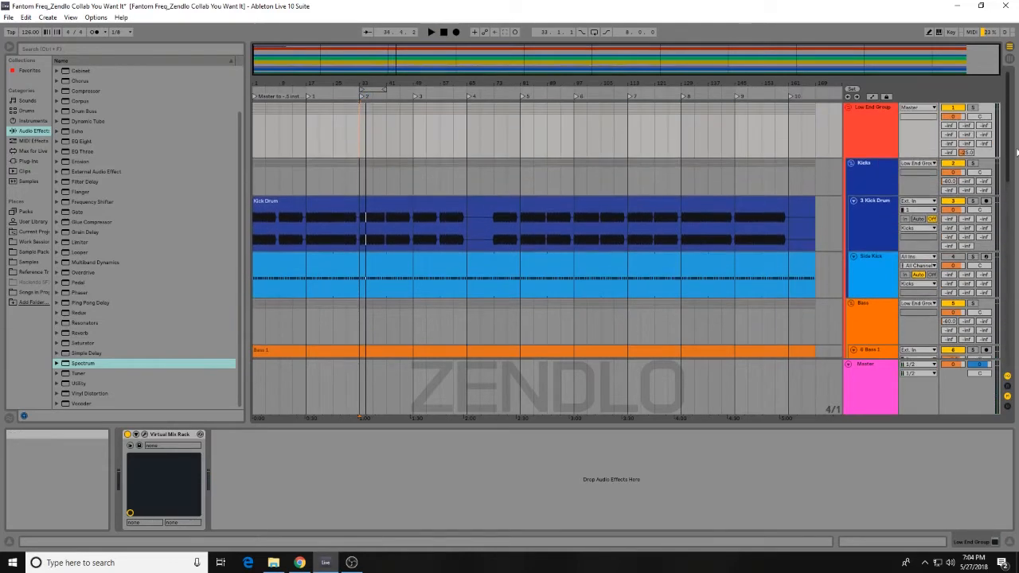
scroll(730, 158, down, 5)
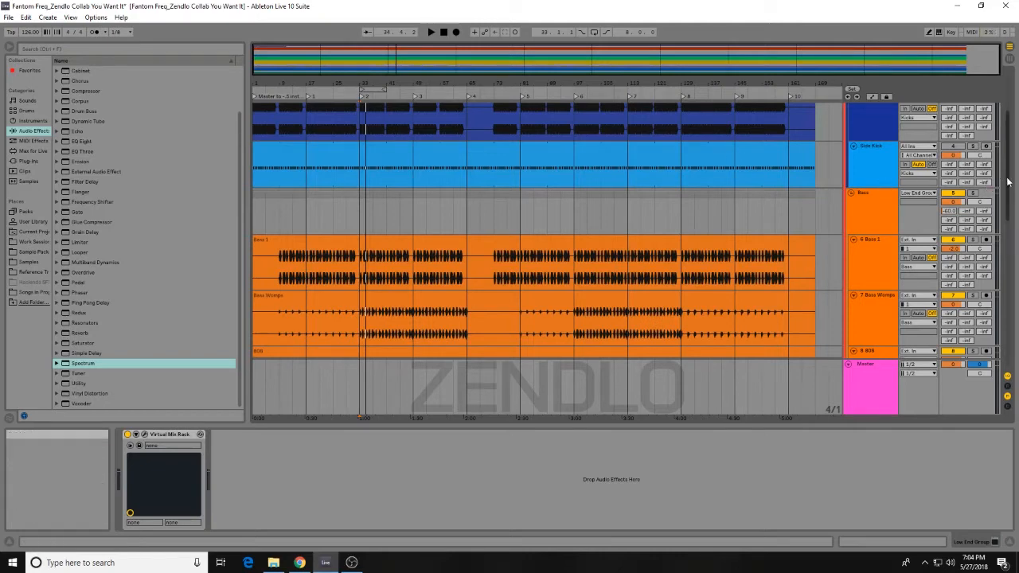
drag(1009, 182, 1009, 121)
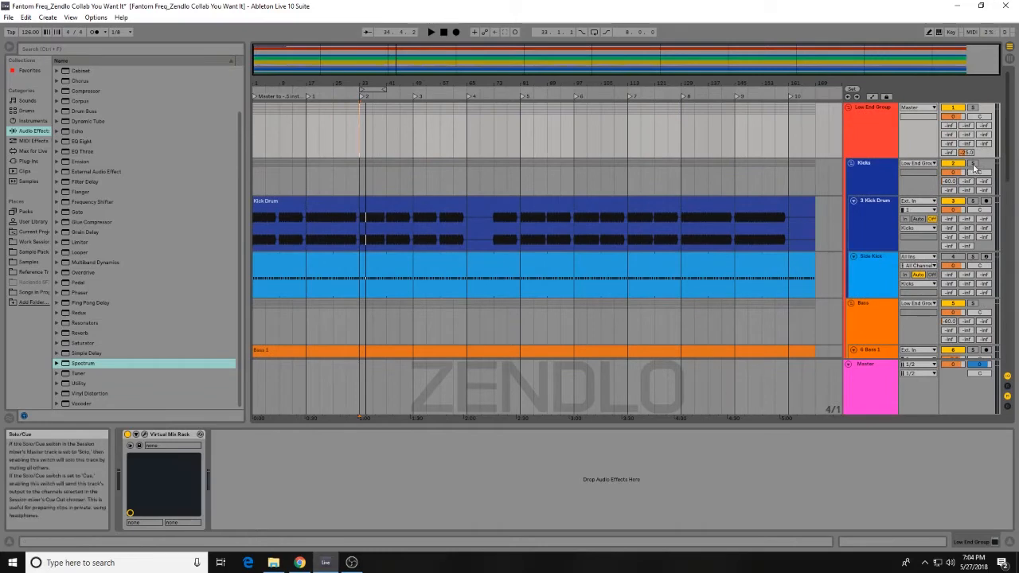
double_click(366, 97)
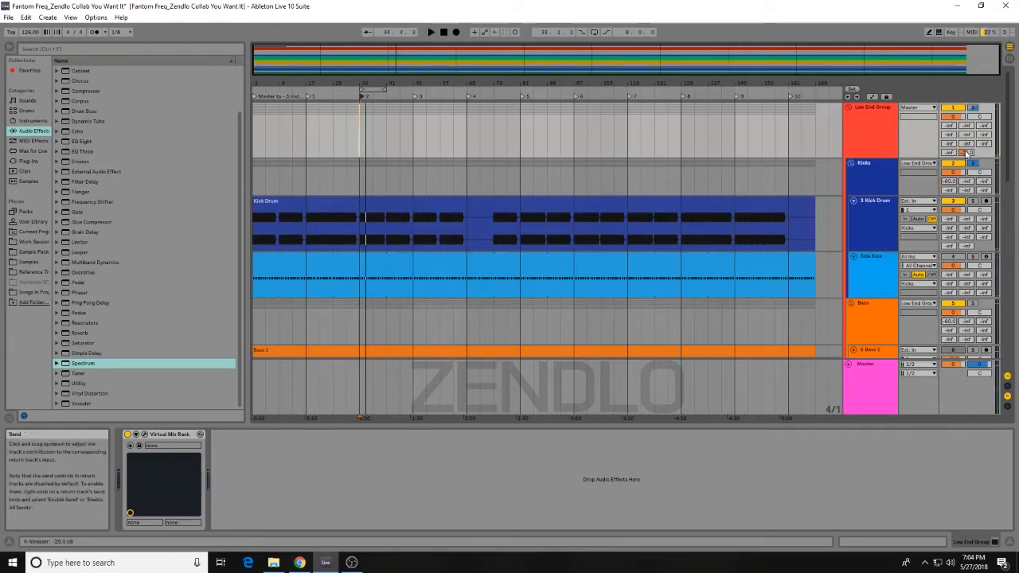
Step: Audition the soloed kicks from bar 17 with the Low End Group's Stressor send and Virtual Mix Rack off and on again, checking peak levels
click(966, 153)
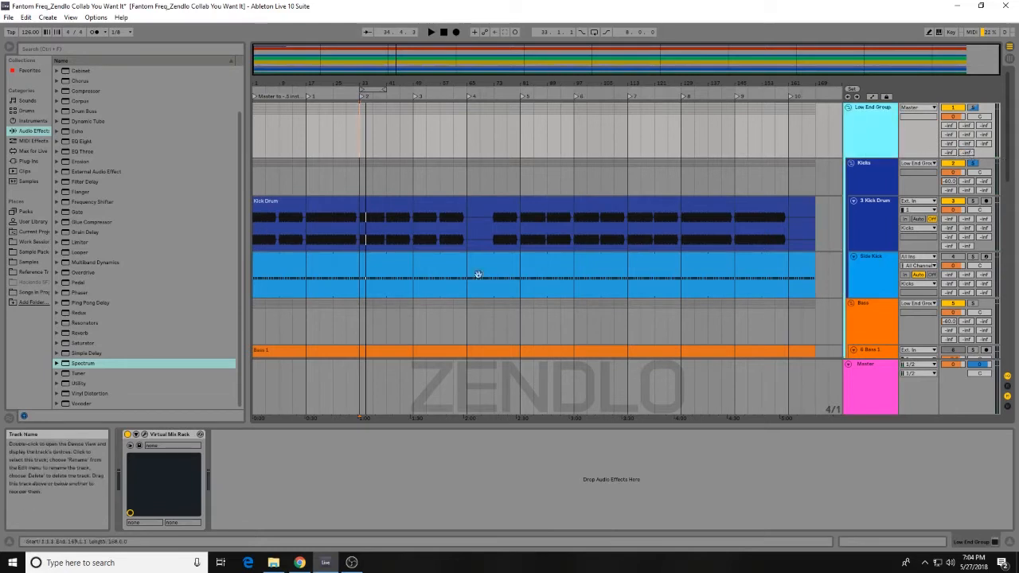
click(308, 94)
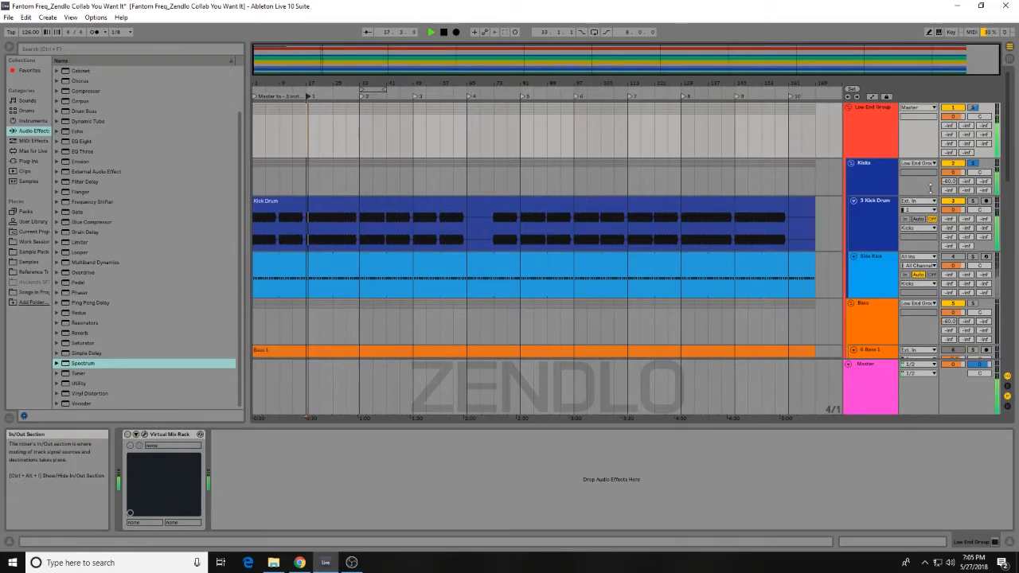
key(Tab)
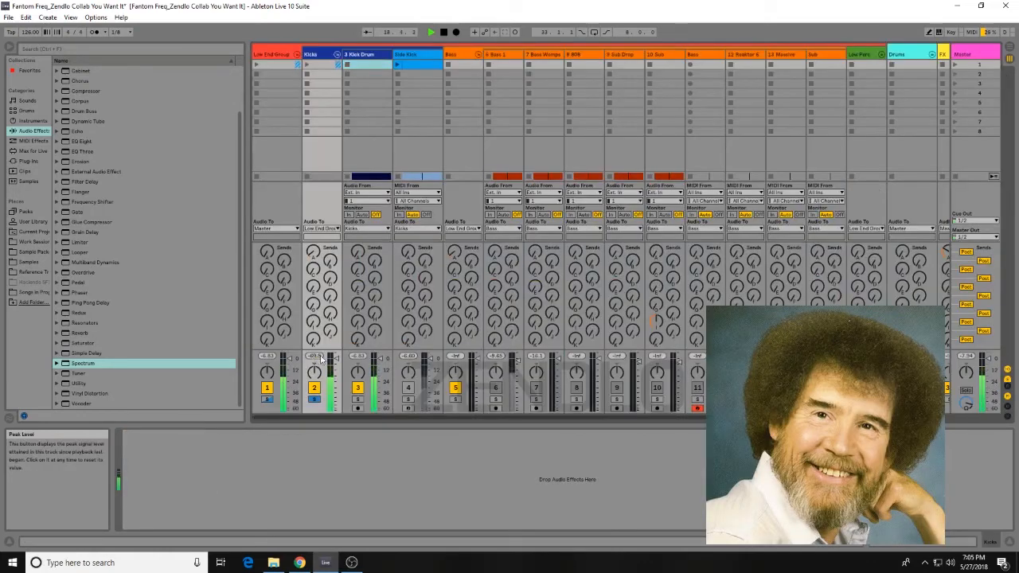
key(Tab)
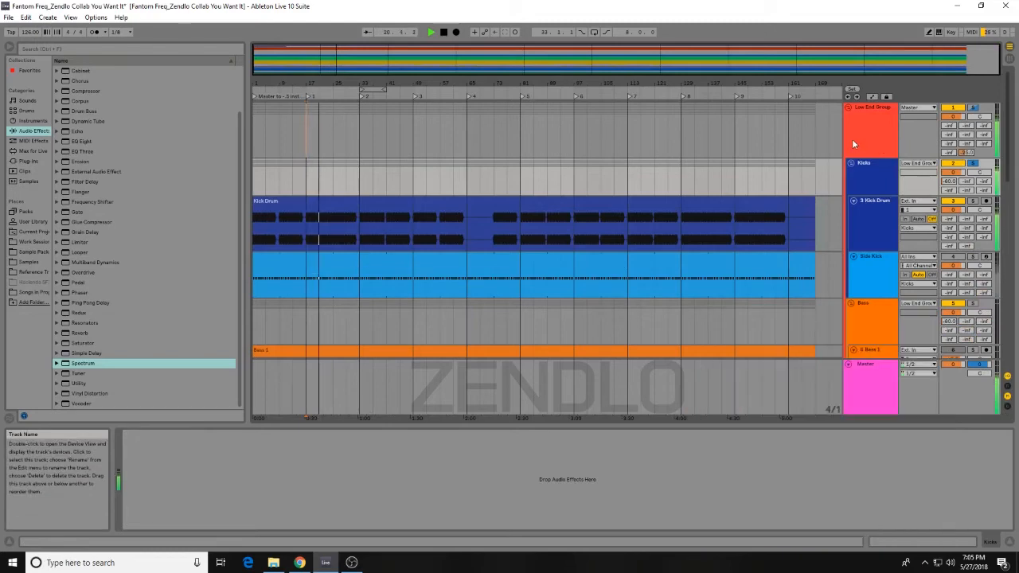
click(868, 143)
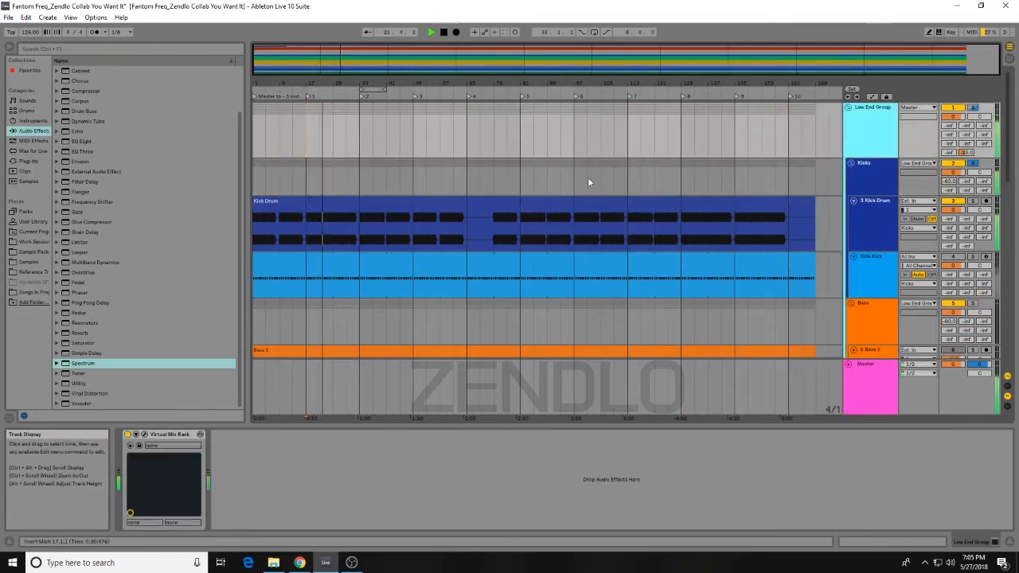
key(space)
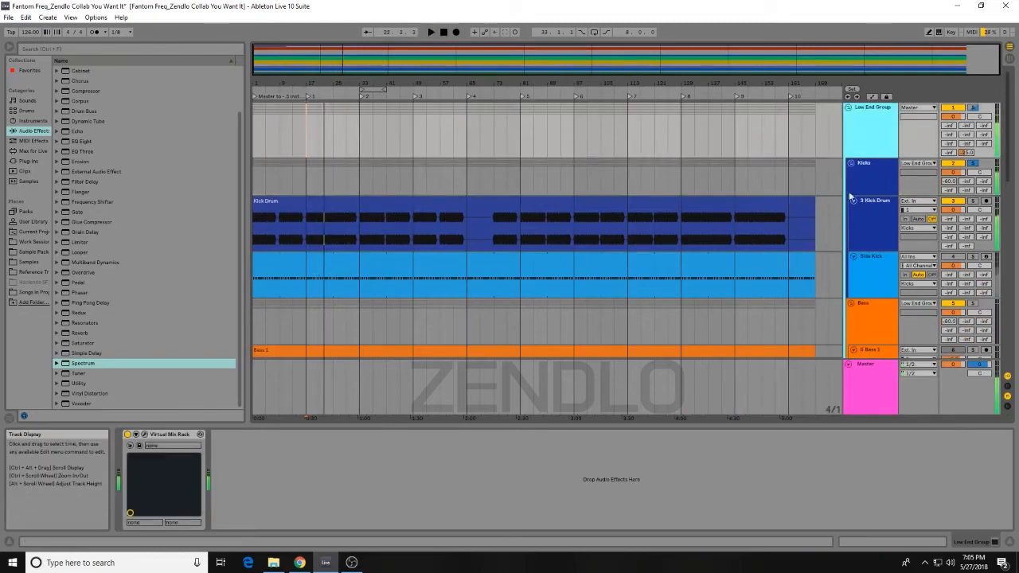
Step: Show the return tracks and inspect the K Stressor return's Virtual Mix Rack, including the FG-Stress preset list
click(306, 230)
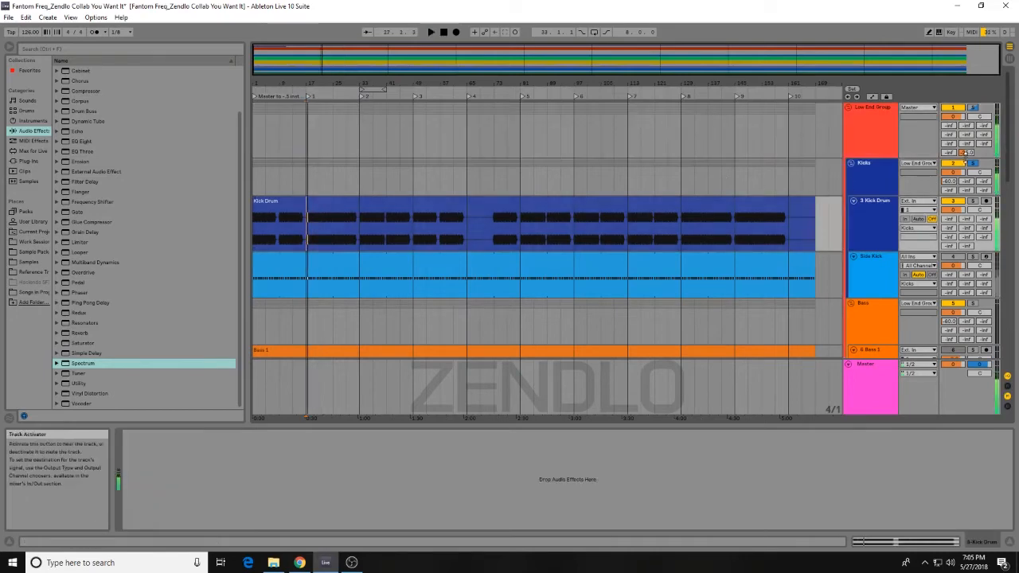
click(1006, 392)
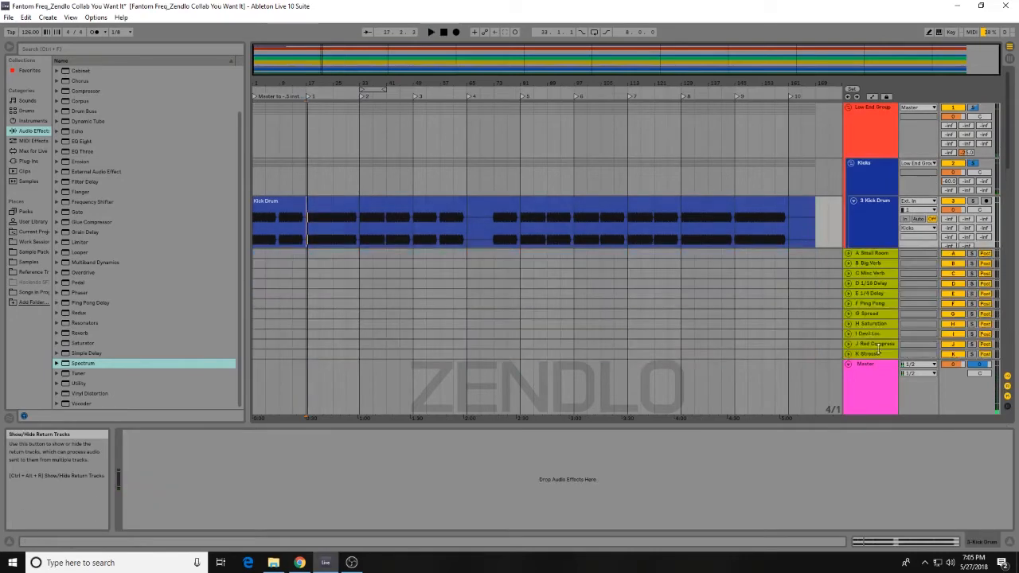
click(878, 353)
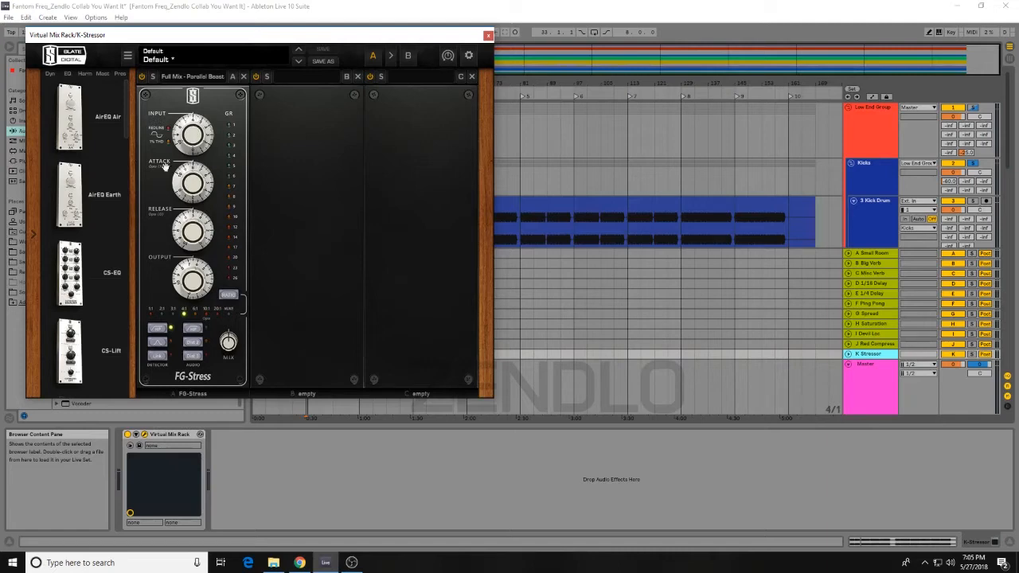
click(203, 79)
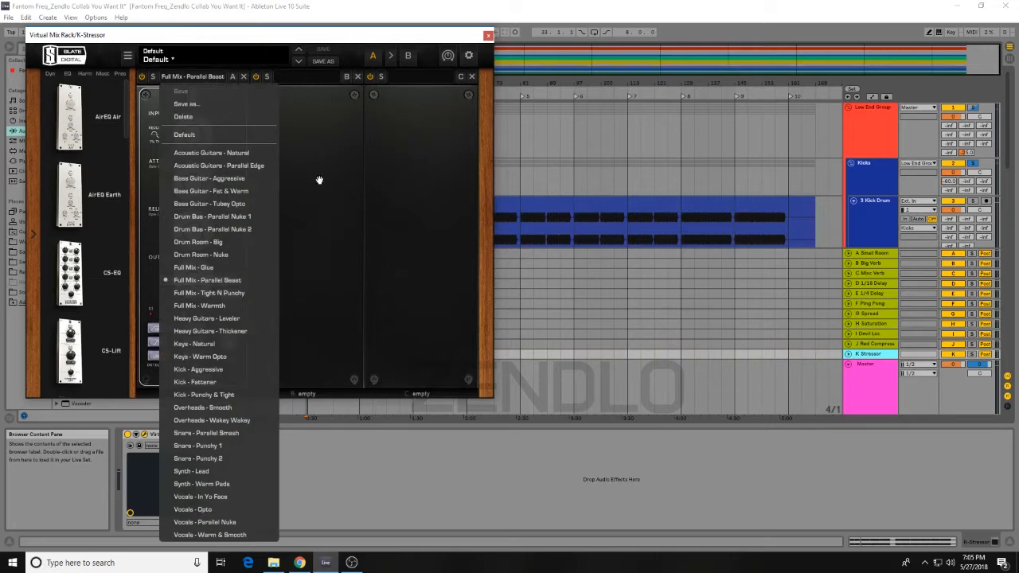
click(347, 47)
click(488, 35)
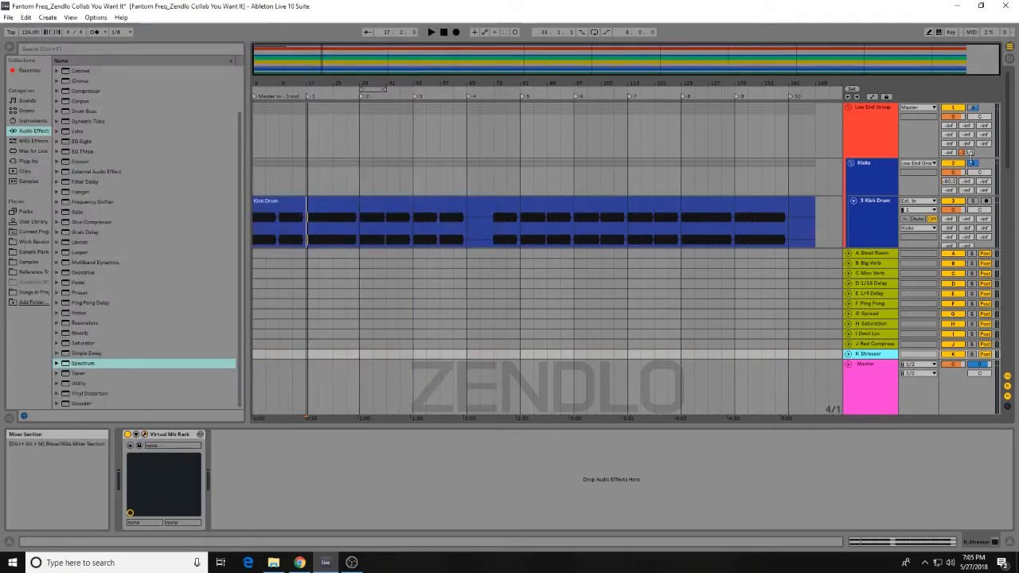
Step: Select the Low End Group and review its tracks, expanding the Low Perc group to view its contents and collapsing it again
click(914, 143)
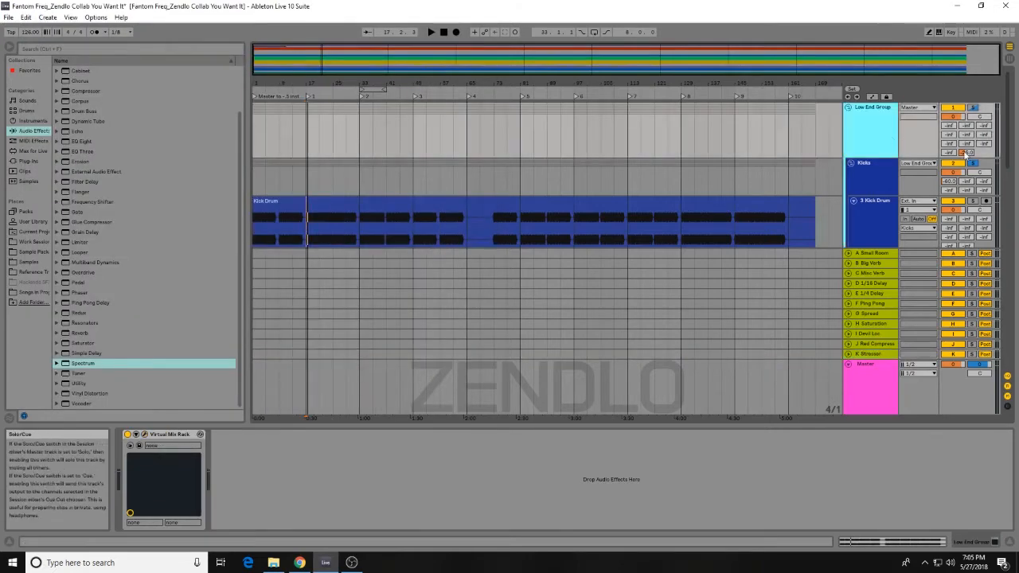
drag(1008, 129, 994, 245)
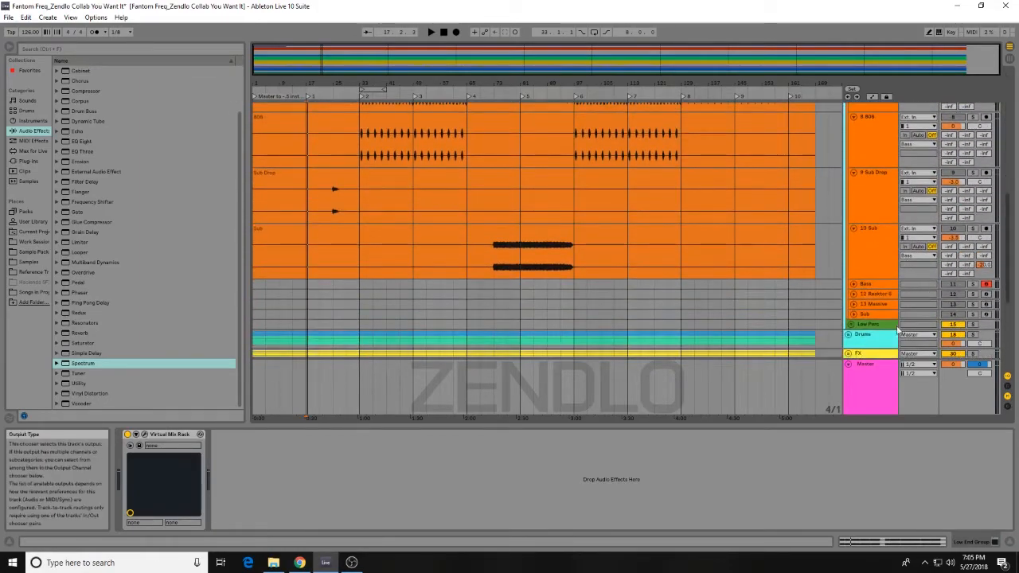
click(851, 325)
scroll(815, 276, down, 1)
key(ctrl+t)
scroll(850, 237, down, 4)
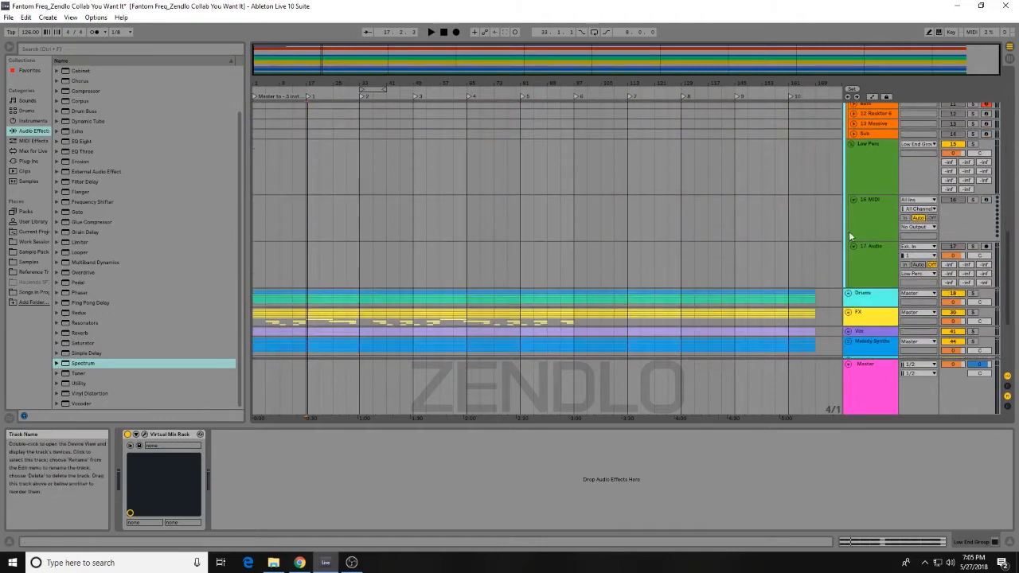
click(851, 144)
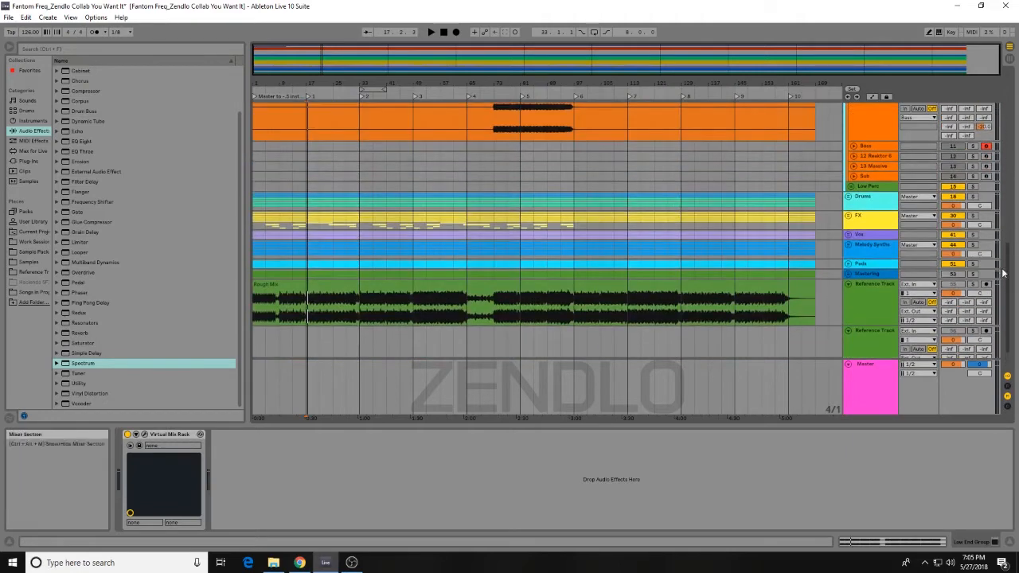
Step: Open the Low End Group's Virtual Mix Rack and browse its module list down to the VCC MixBuss
drag(1008, 270, 1016, 95)
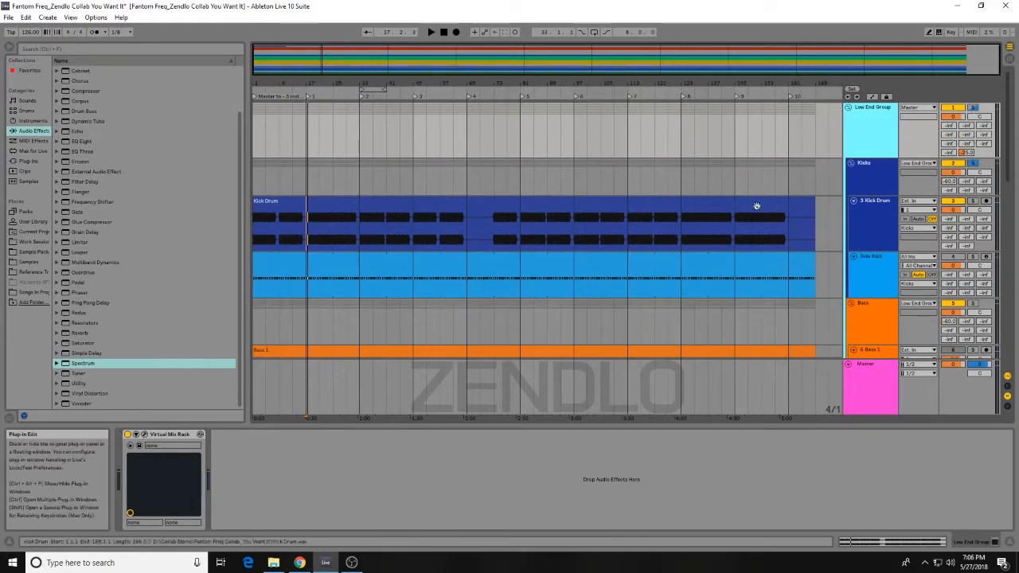
click(144, 434)
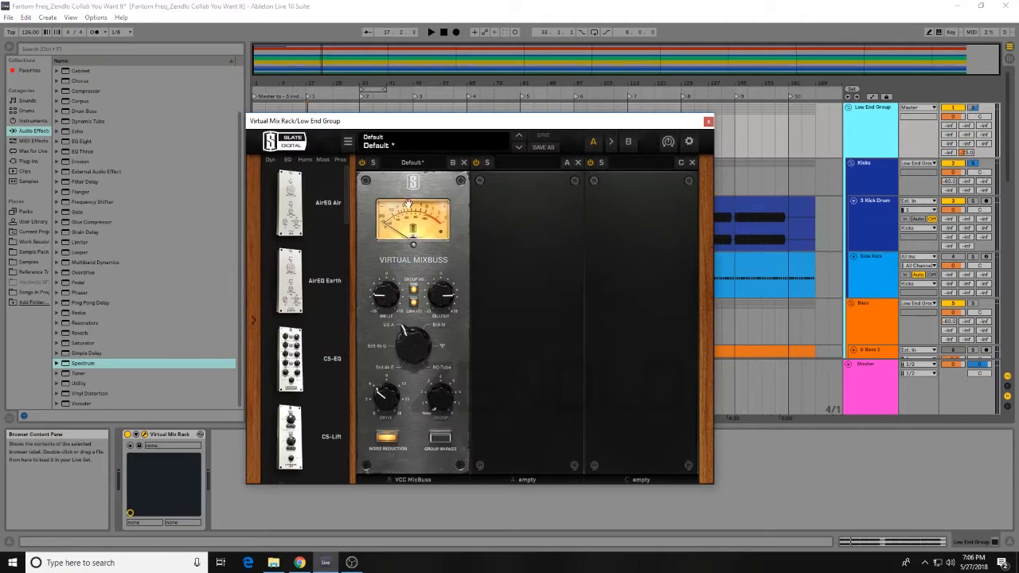
scroll(326, 217, down, 5)
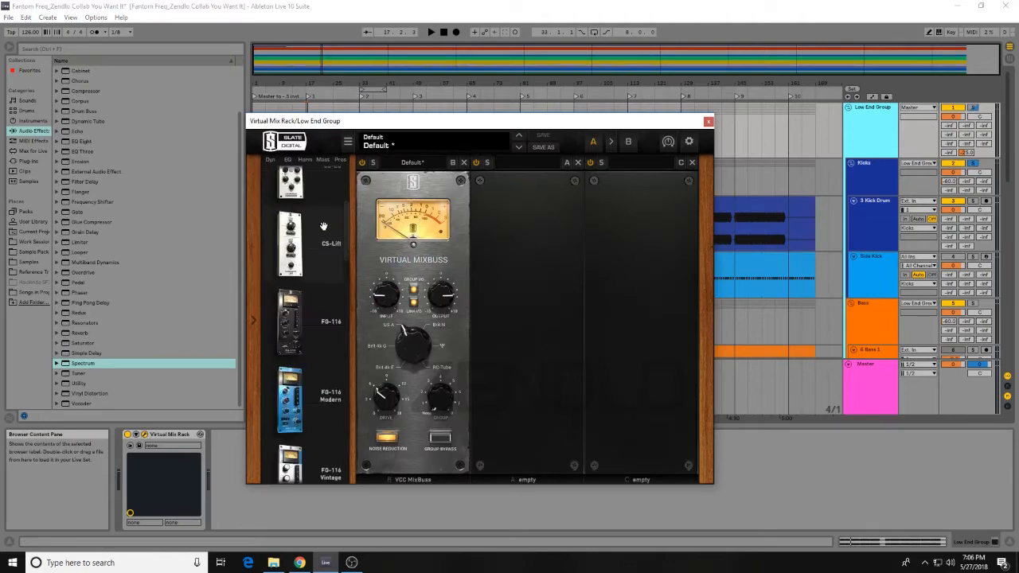
drag(348, 262, 357, 466)
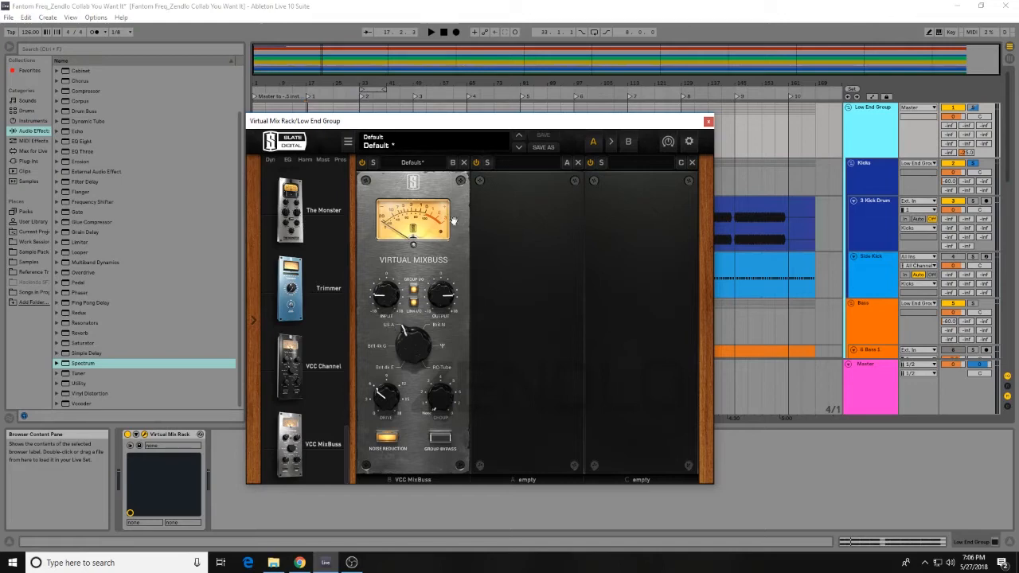
Step: Solo the whole Low End Group and audition it from bar 33 through the Virtual MixBuss, closing the rack window when done
click(362, 97)
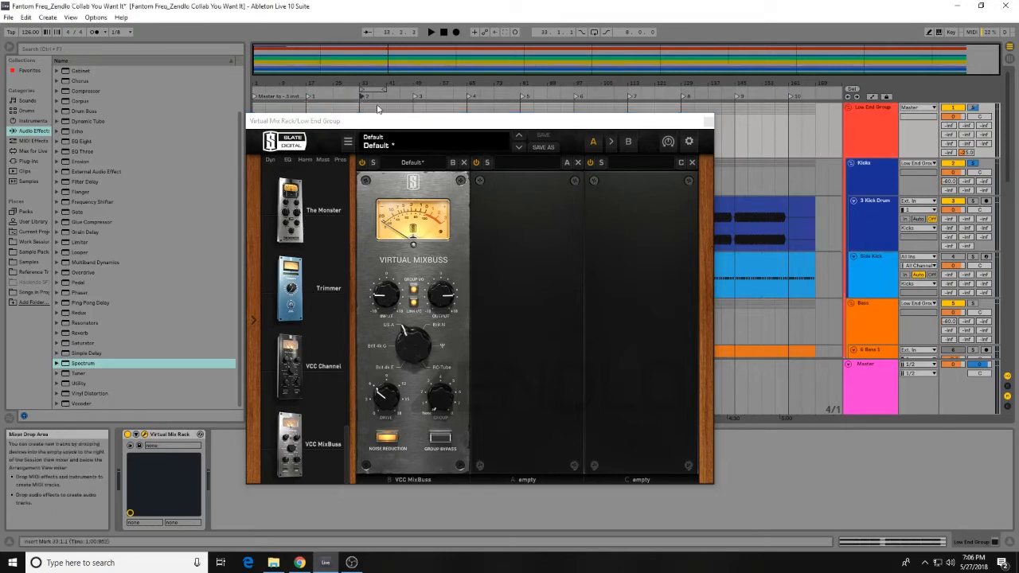
key(space)
click(972, 108)
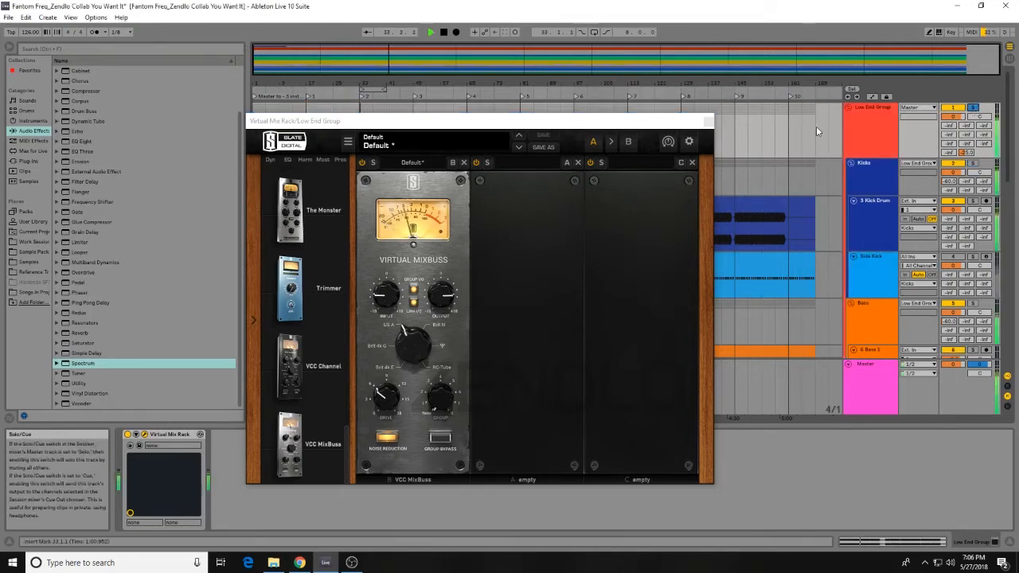
drag(411, 343, 422, 269)
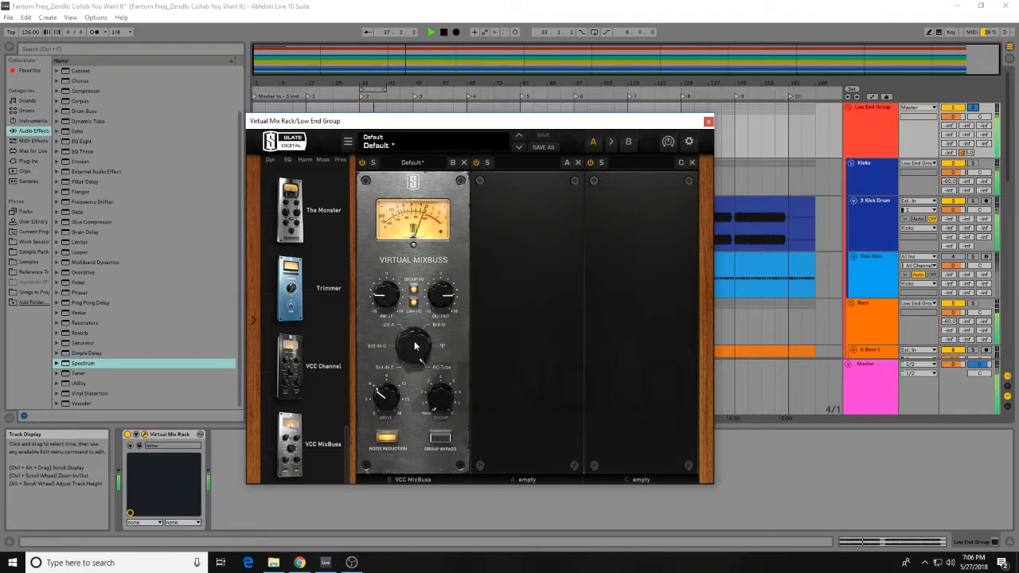
drag(409, 402, 405, 417)
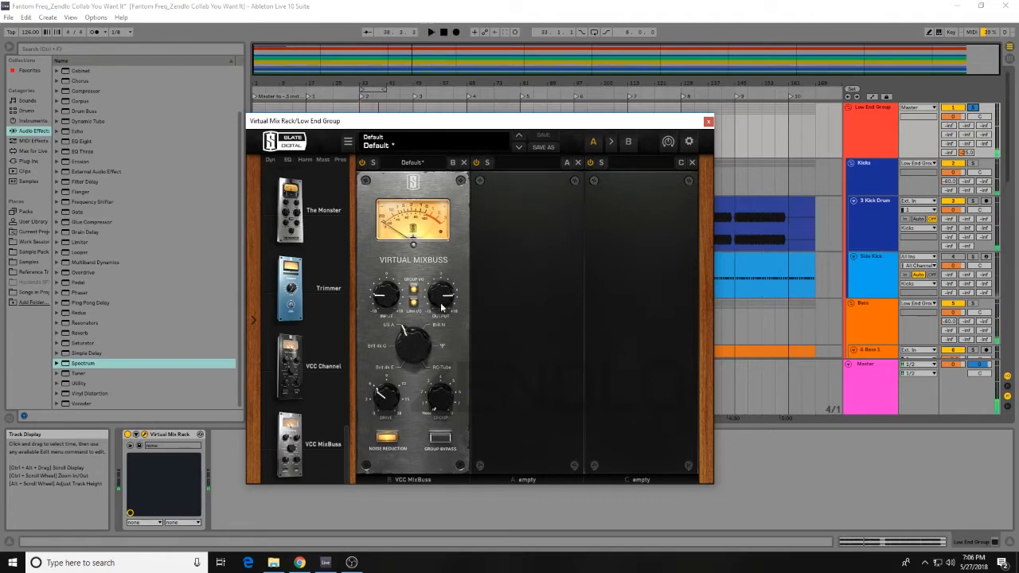
key(space)
key(space)
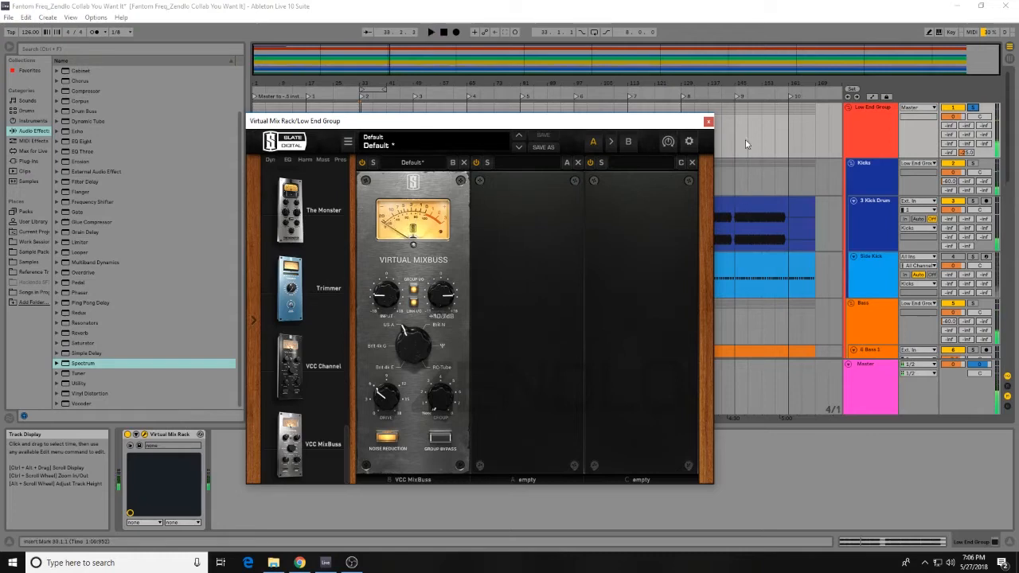
click(708, 123)
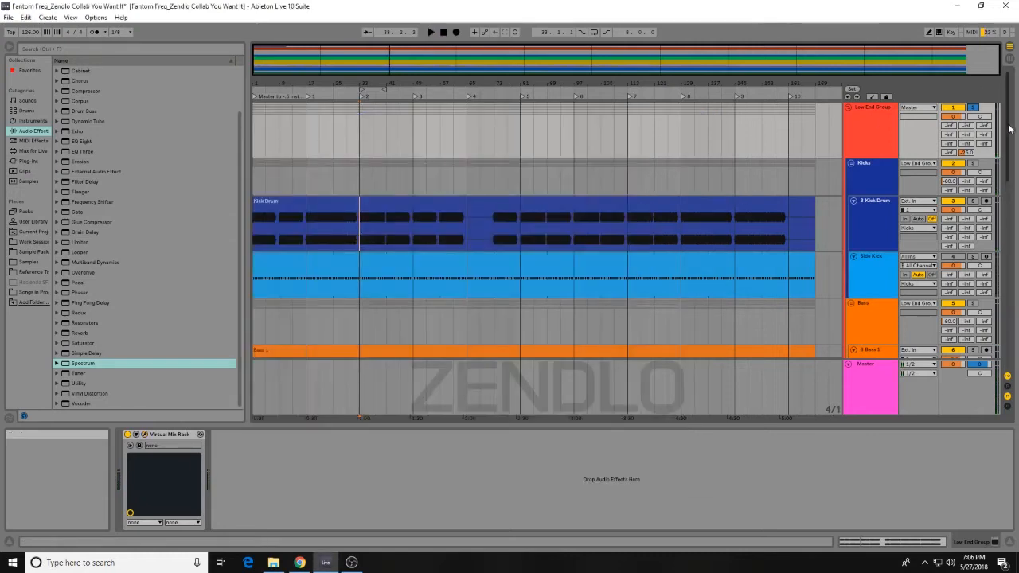
Step: Select the Bass 1 track to show its Auto Filter, solo it, and focus the arrangement around bar 33
click(866, 122)
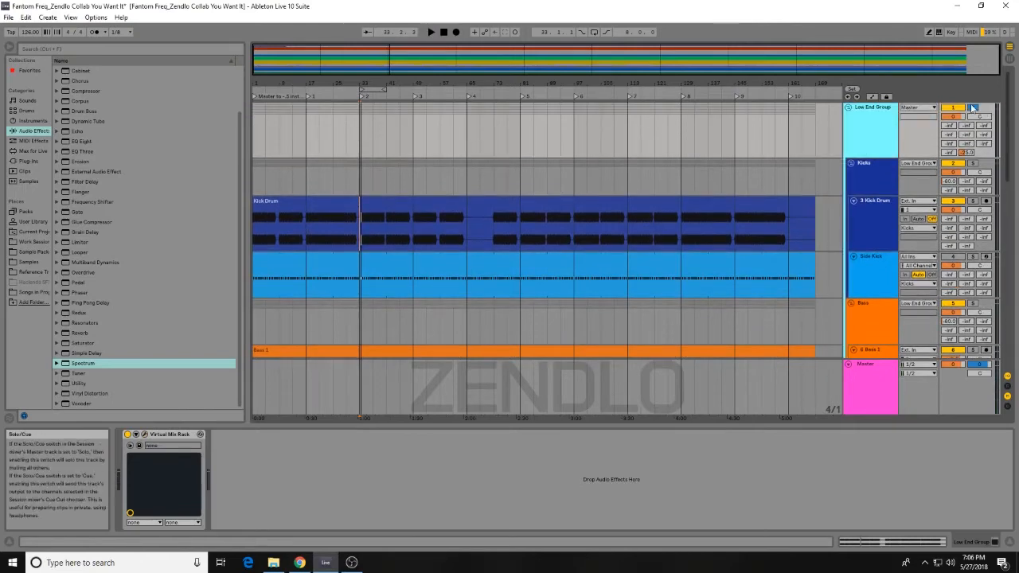
scroll(872, 195, down, 2)
scroll(883, 211, up, 2)
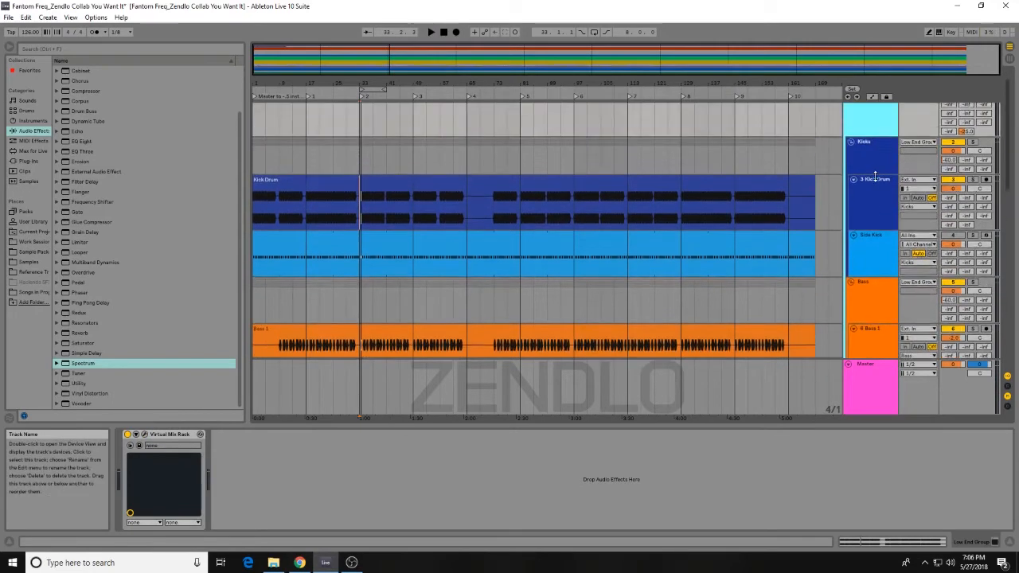
scroll(902, 230, down, 2)
scroll(892, 231, down, 2)
click(875, 238)
scroll(876, 238, down, 2)
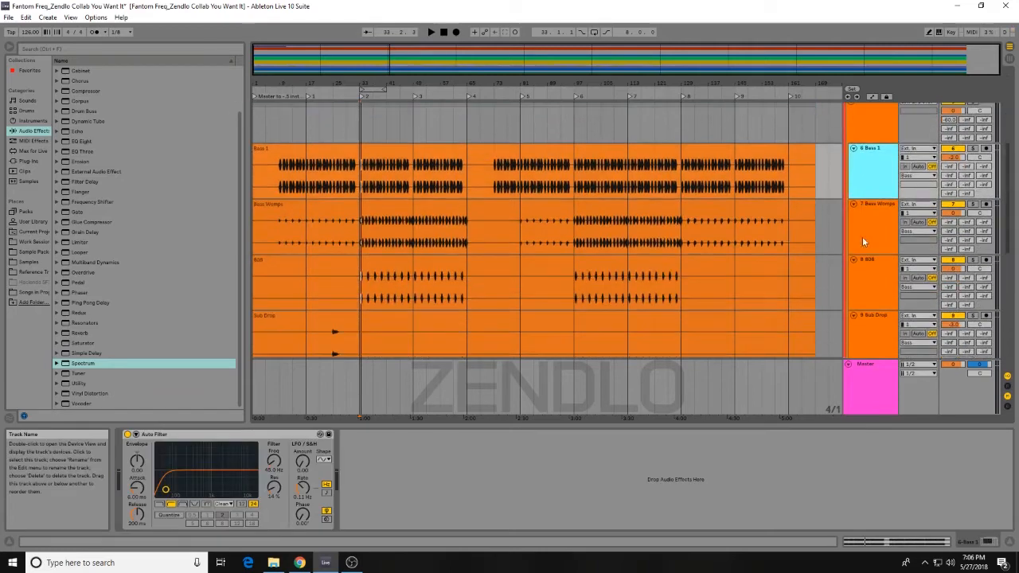
click(971, 148)
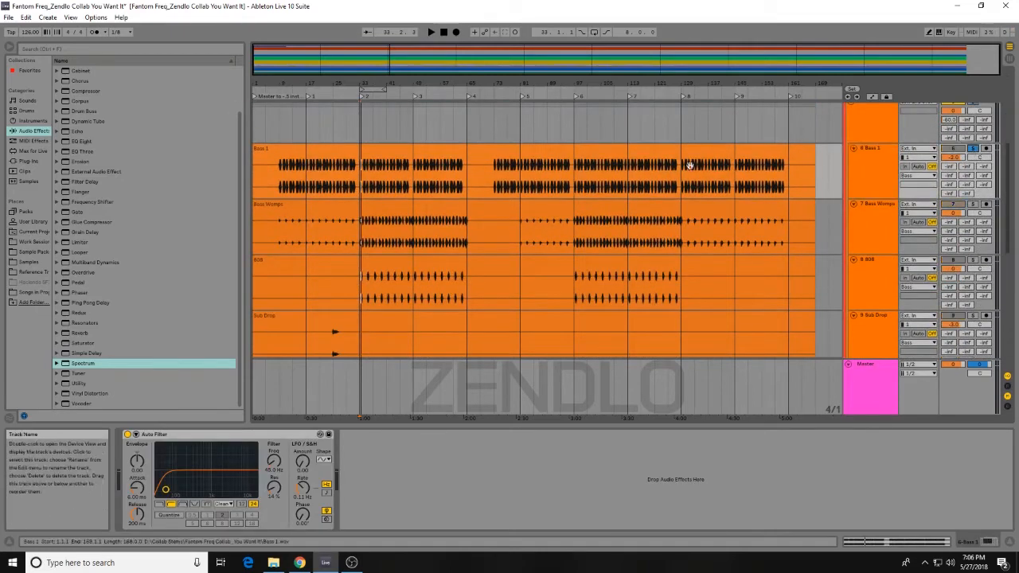
drag(361, 86, 358, 109)
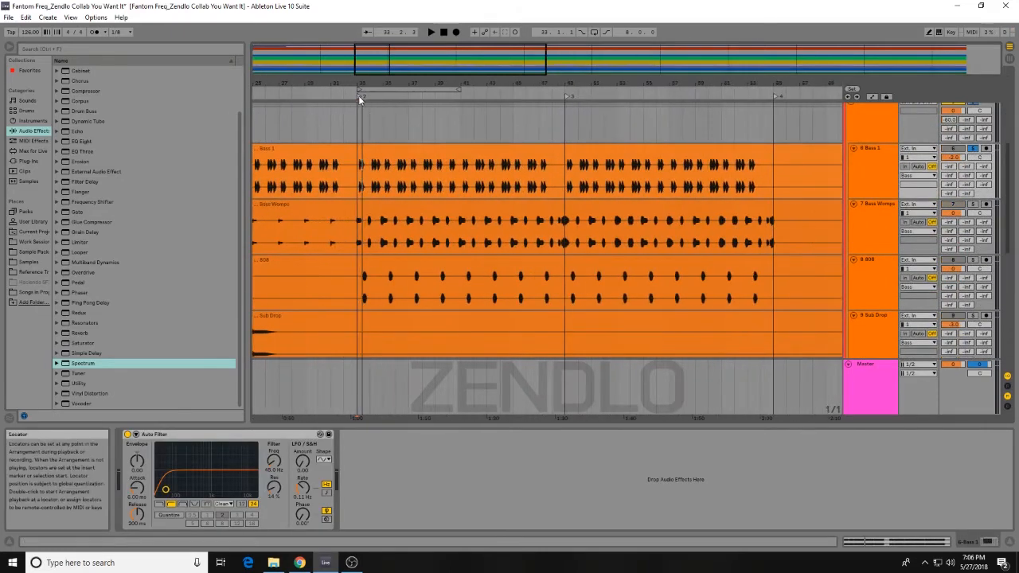
Step: Solo the Rough Mix reference track and audition it from locator 1 at bar 17
drag(1004, 175, 1016, 317)
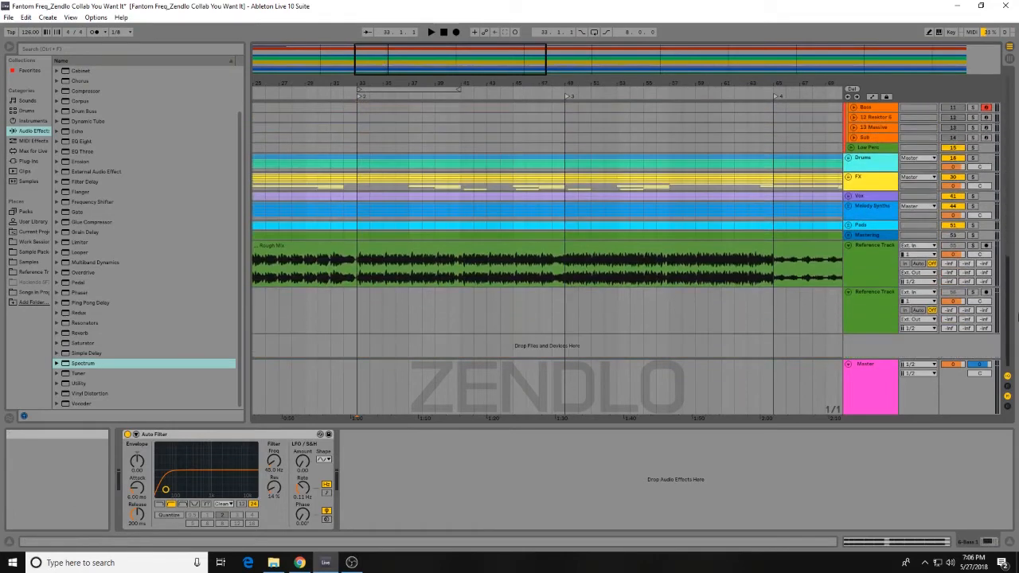
click(972, 246)
drag(531, 86, 455, 62)
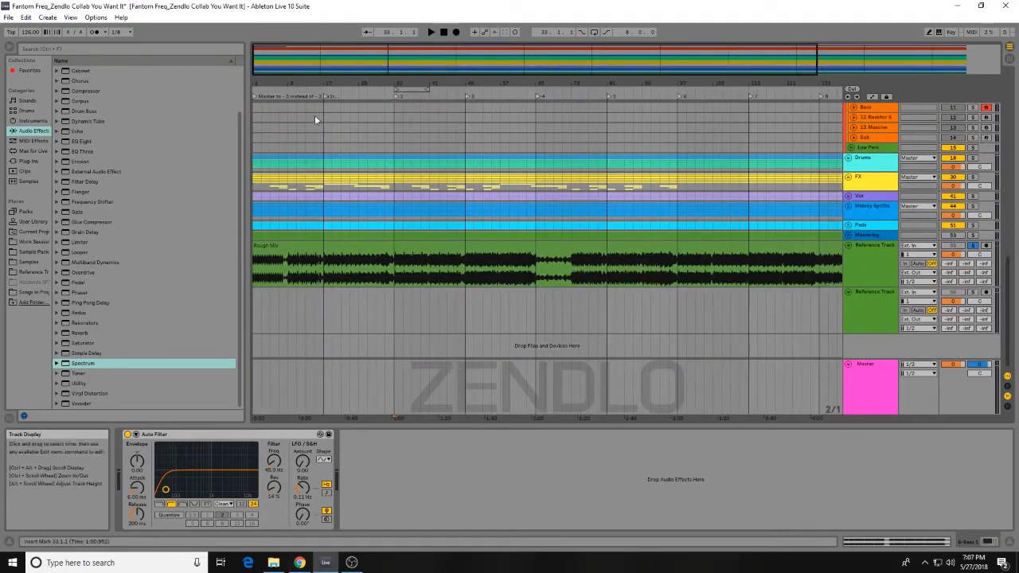
click(323, 96)
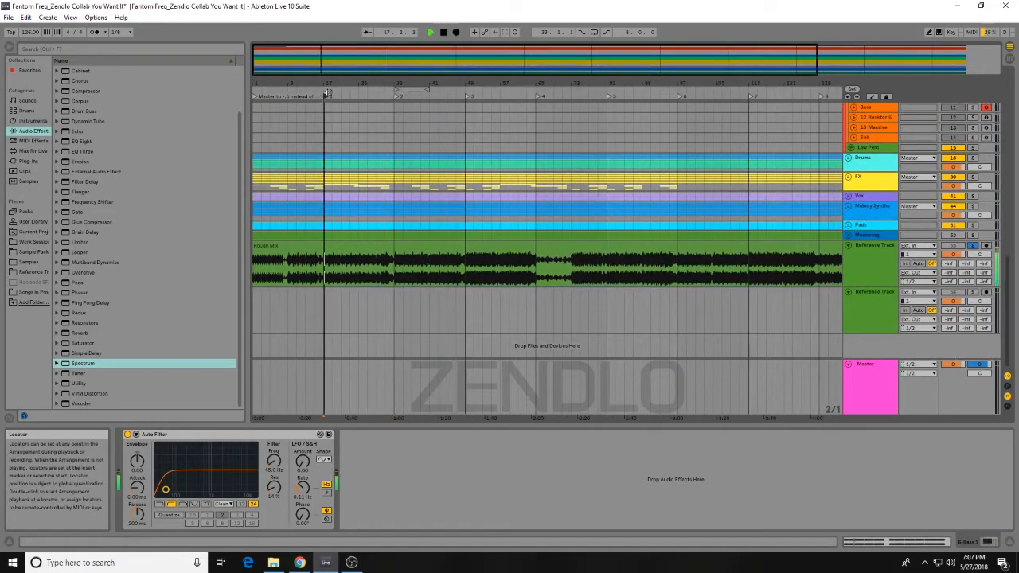
drag(341, 80, 342, 143)
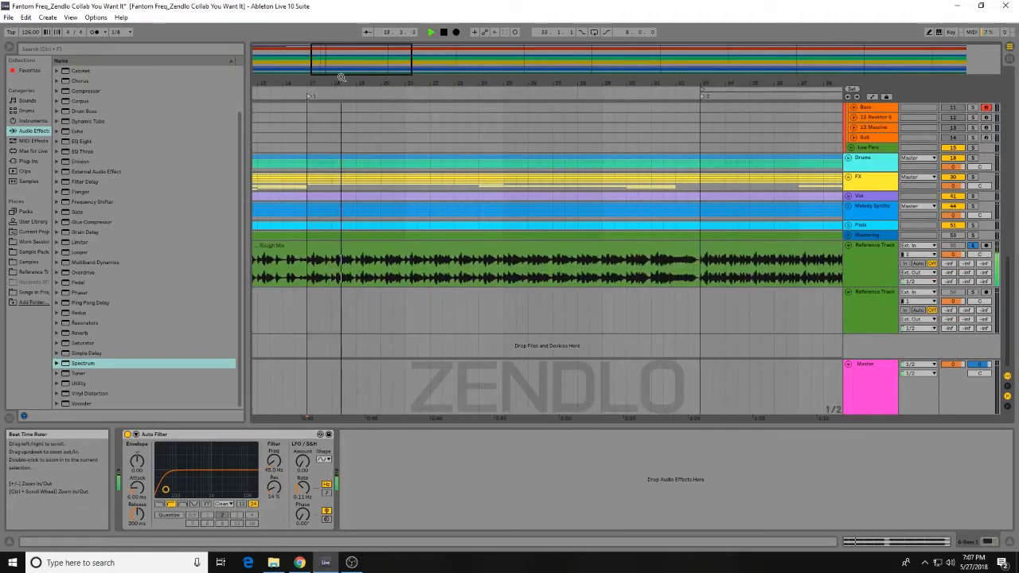
drag(1008, 275, 1018, 89)
key(space)
Step: Solo Bass 1 again and audition it briefly from bar 17
scroll(944, 250, down, 5)
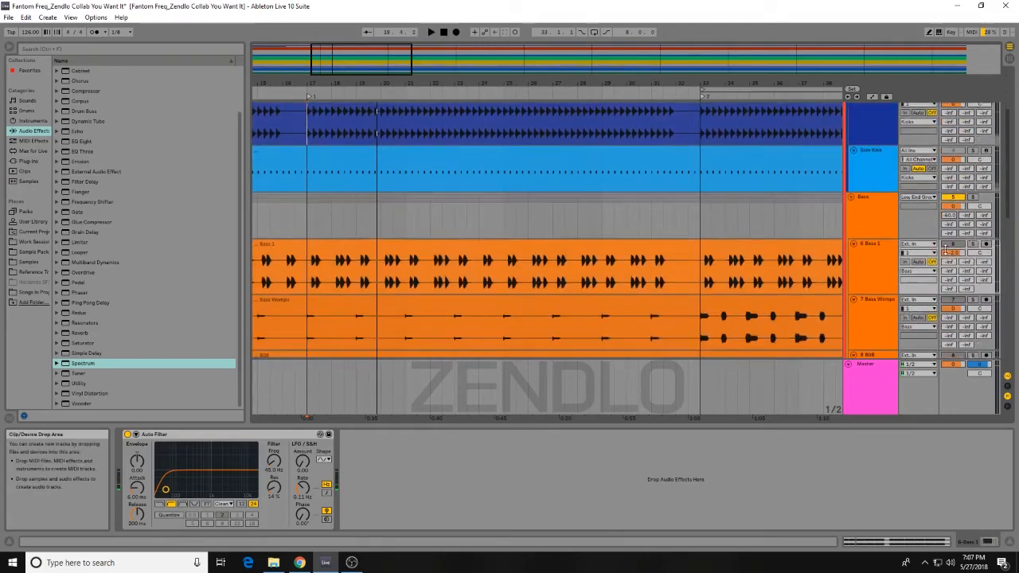
scroll(946, 252, down, 3)
key(space)
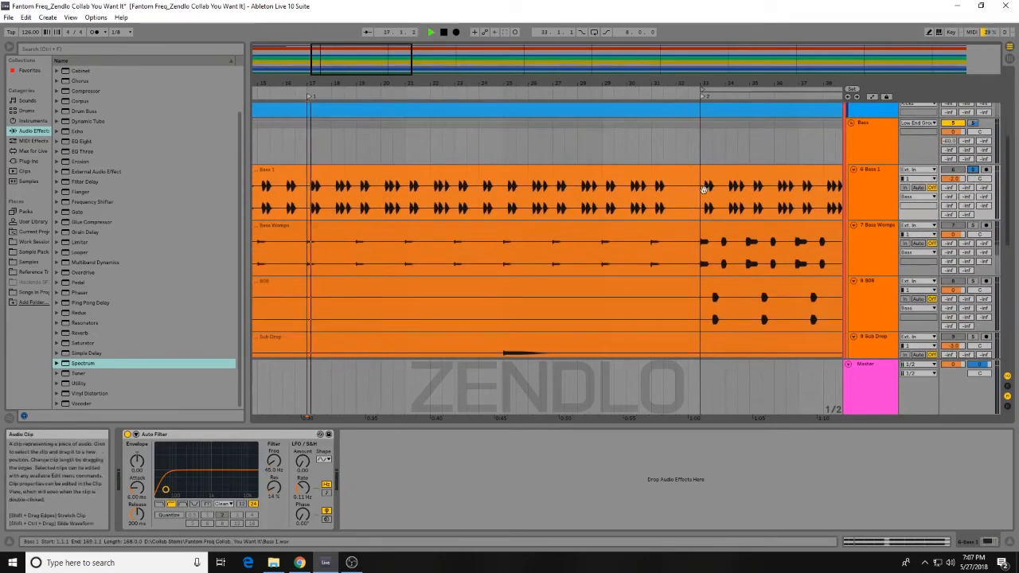
key(space)
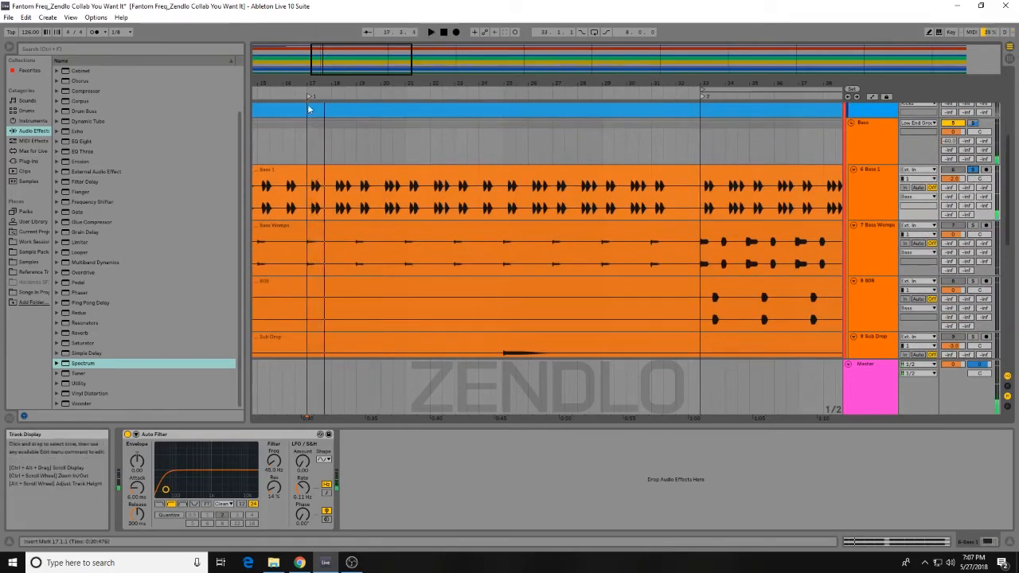
Step: Audition the soloed Bass 1 just after bar 17 with its Auto Filter off and on again
drag(309, 84, 370, 196)
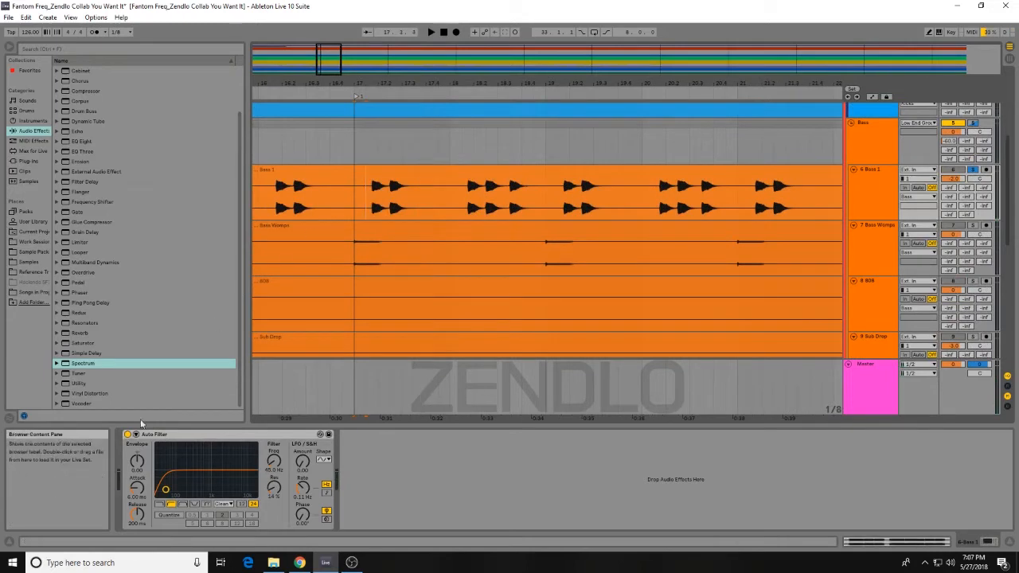
key(space)
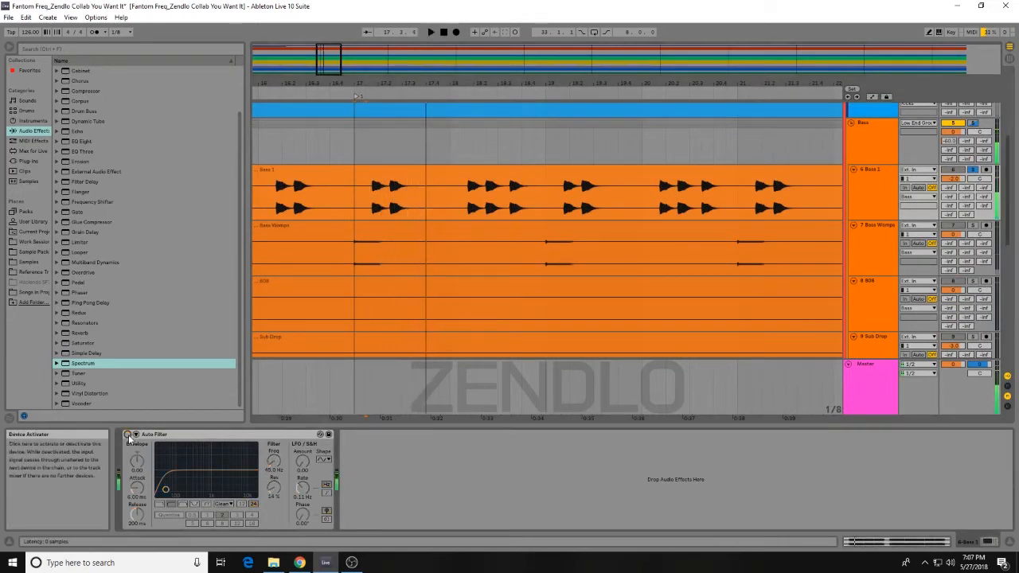
click(128, 435)
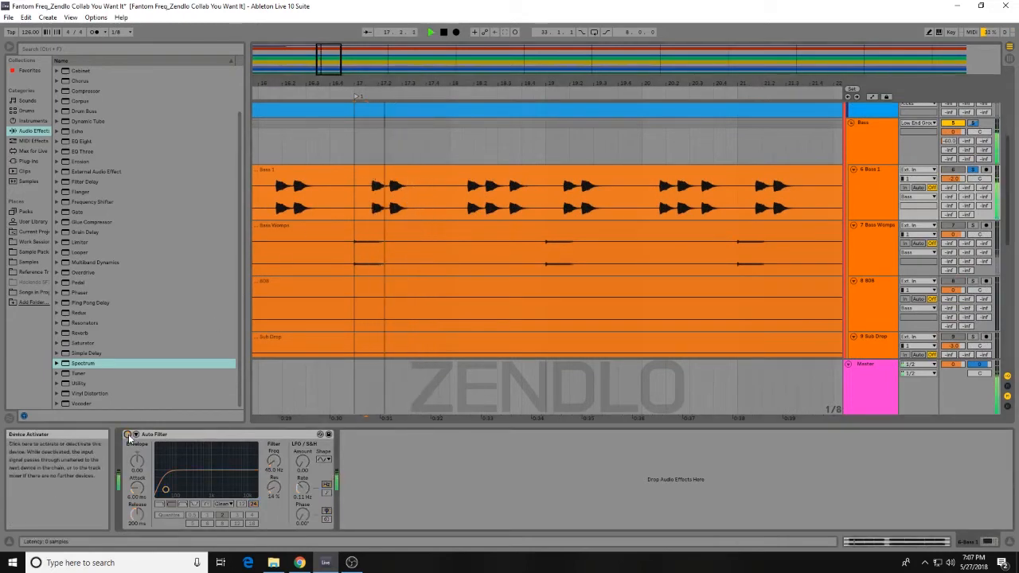
key(space)
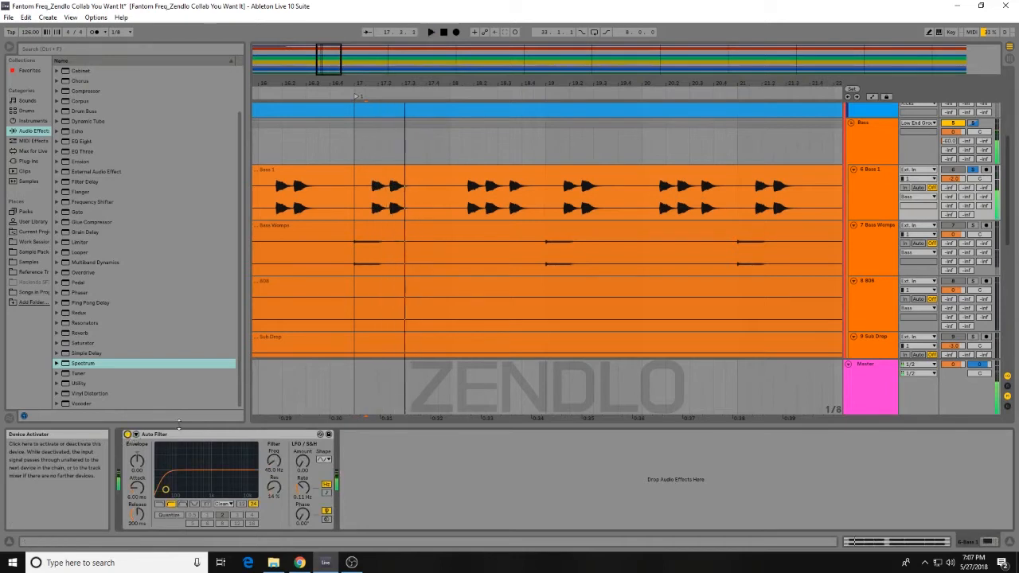
key(space)
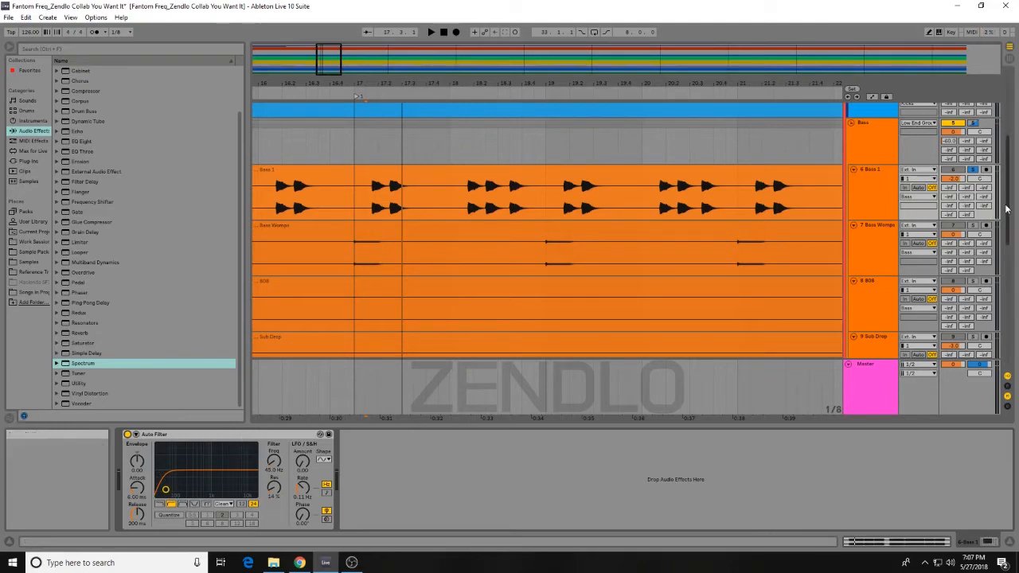
Step: Unsolo Bass 1 and return to an overview of the arrangement at the Low End Group
scroll(1012, 193, up, 2)
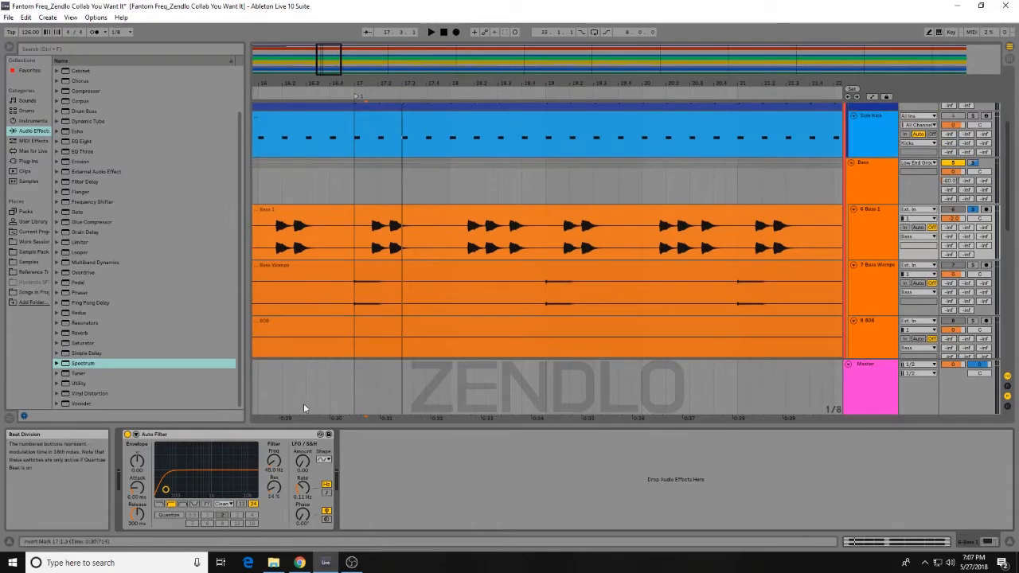
scroll(1014, 208, up, 2)
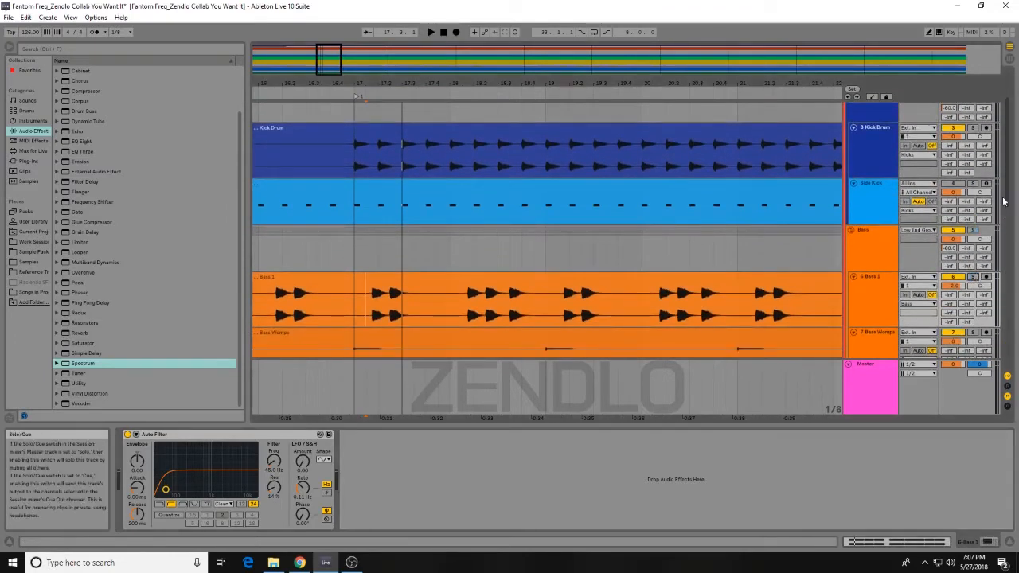
scroll(1011, 127, up, 2)
drag(416, 83, 405, 24)
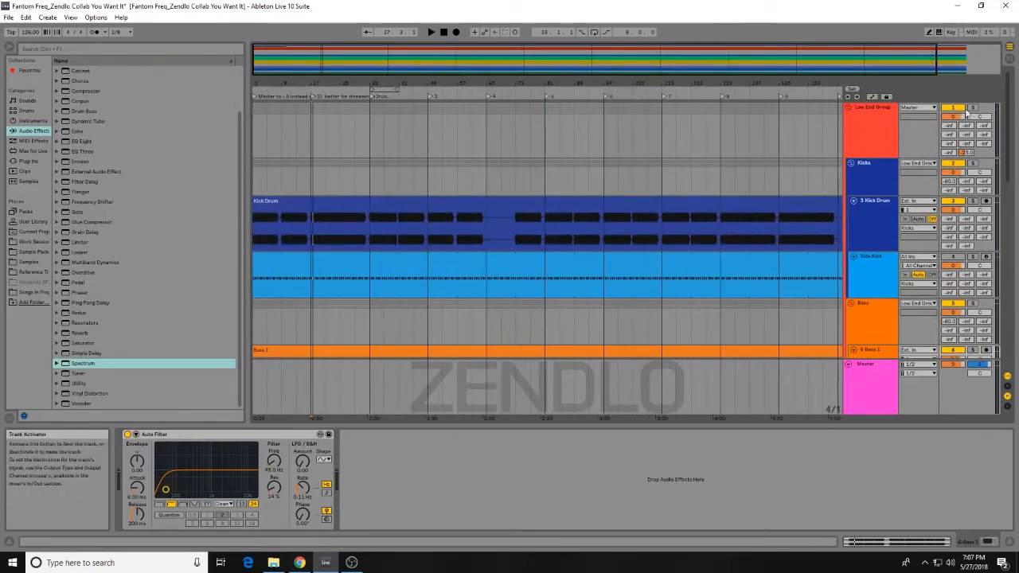
Step: Review the Low End Group's kick and bass tracks and audition the soloed group from bar 33, unsoloing it when done
scroll(564, 221, down, 5)
scroll(752, 296, down, 2)
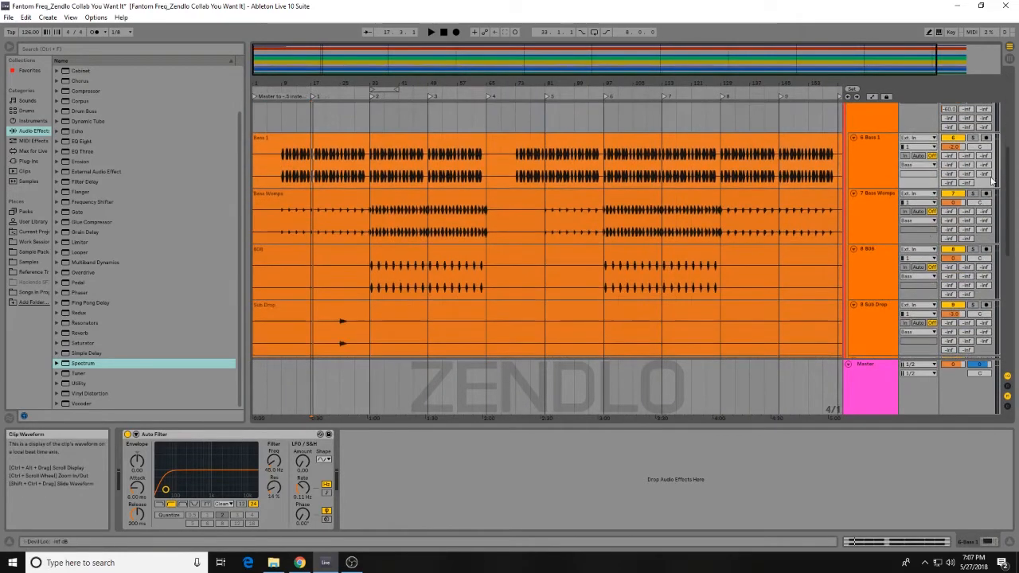
scroll(1011, 111, up, 4)
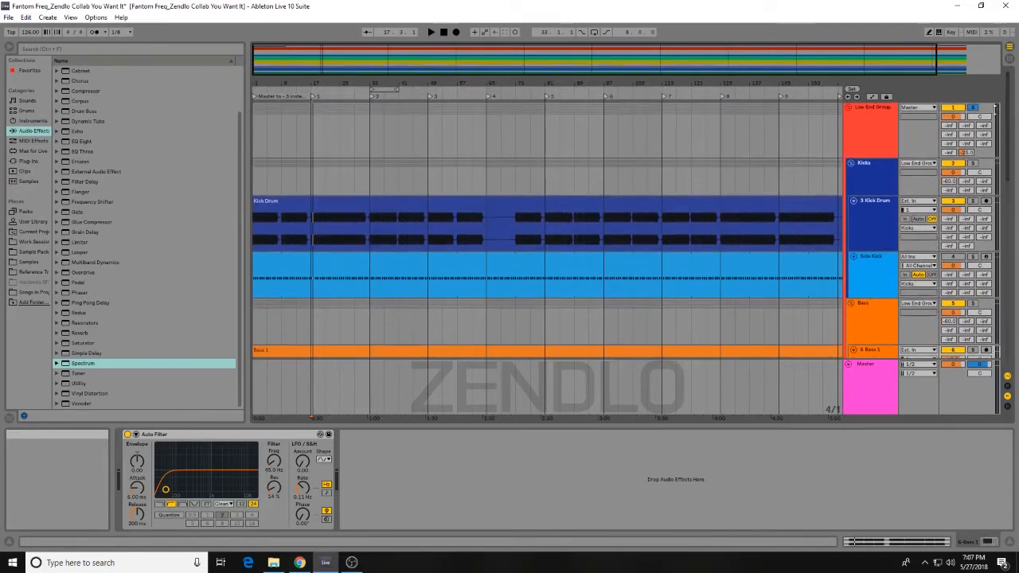
scroll(995, 136, down, 2)
scroll(965, 170, up, 2)
scroll(966, 170, up, 1)
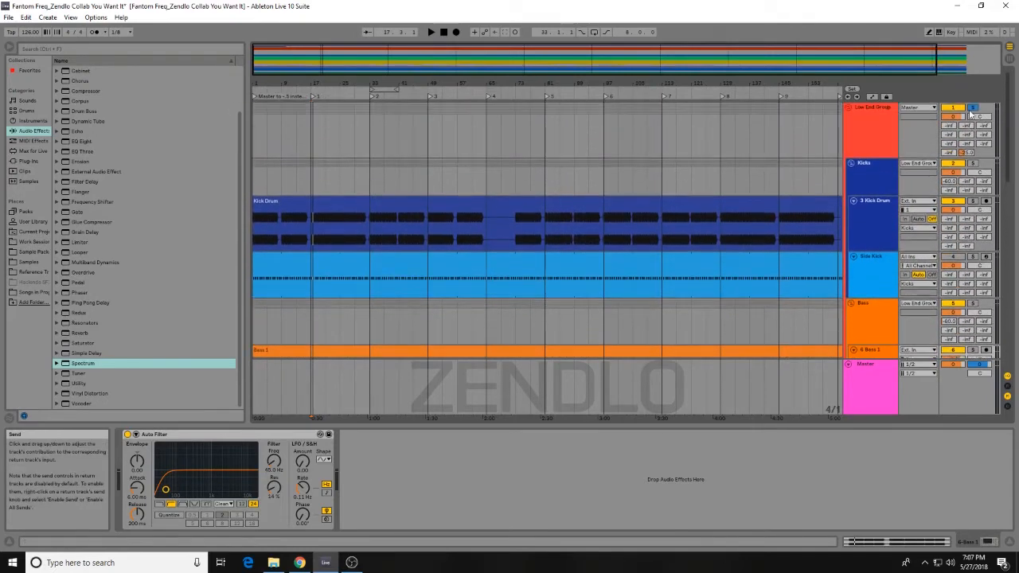
click(372, 97)
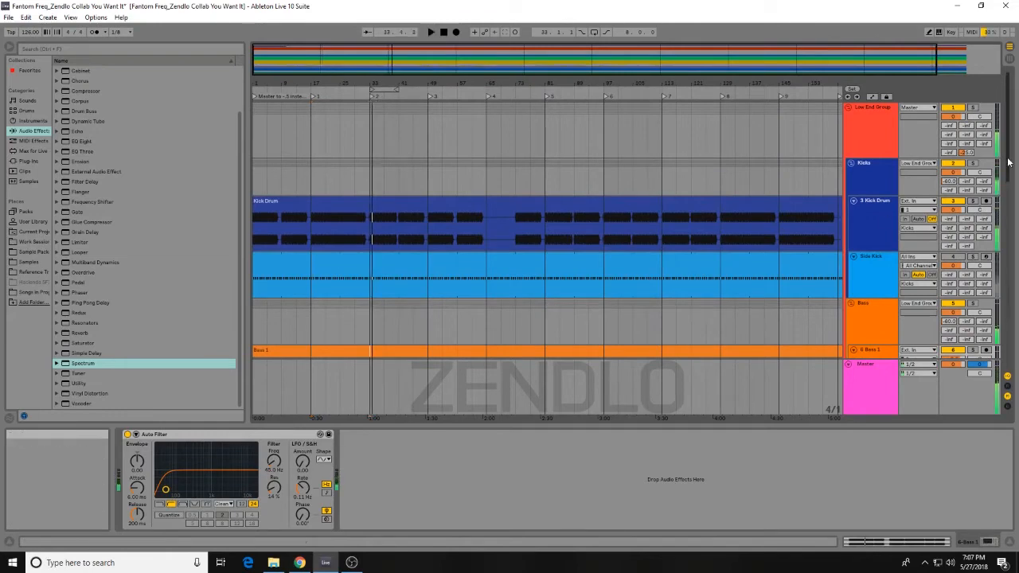
scroll(975, 152, down, 2)
scroll(971, 108, up, 2)
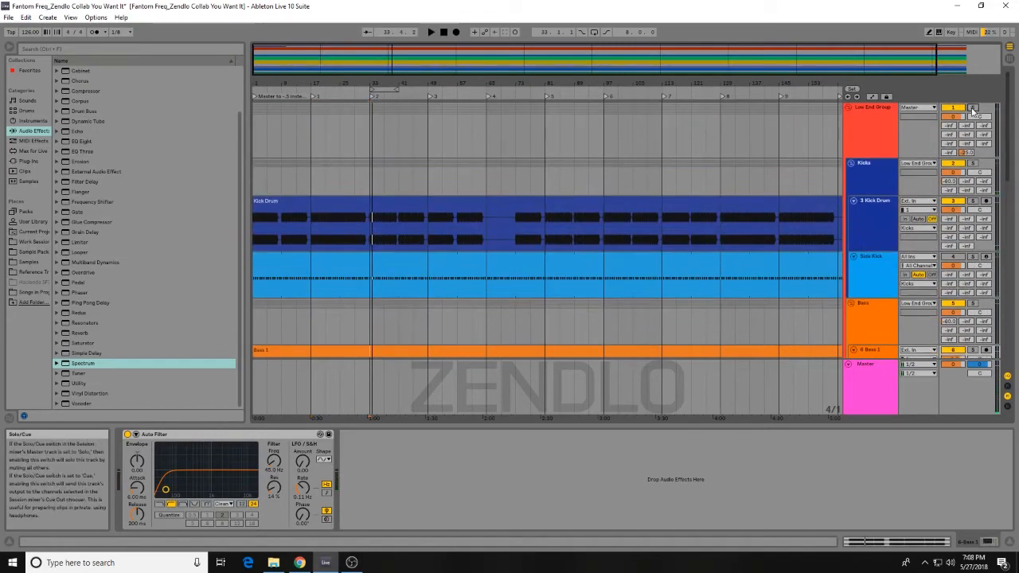
Step: Solo the Low End Group and audition its kick and bass tracks from bar 33
click(972, 107)
key(space)
scroll(566, 199, down, 6)
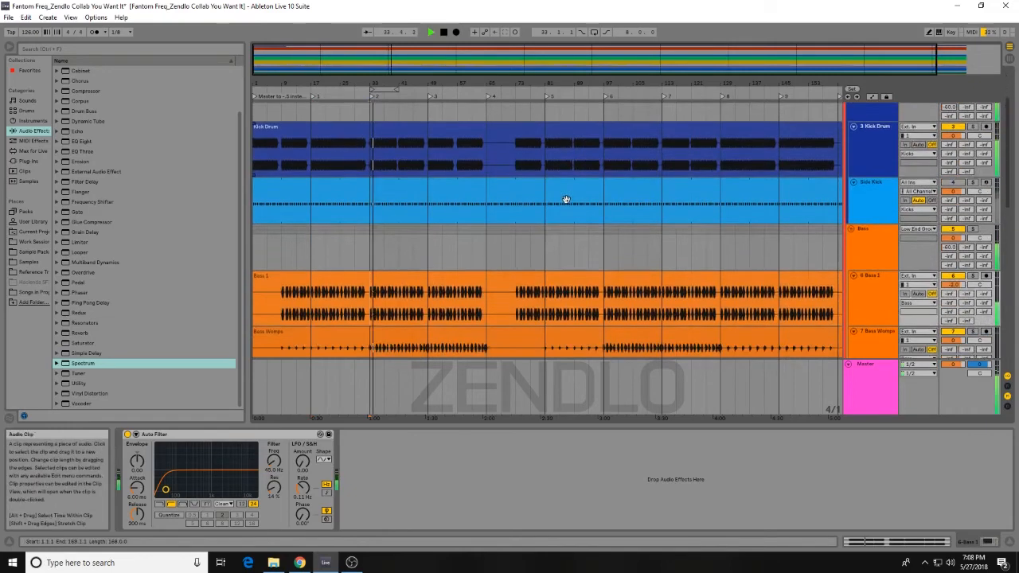
Step: Solo the Snares group inside Drums and audition it from bar 33
scroll(589, 199, down, 5)
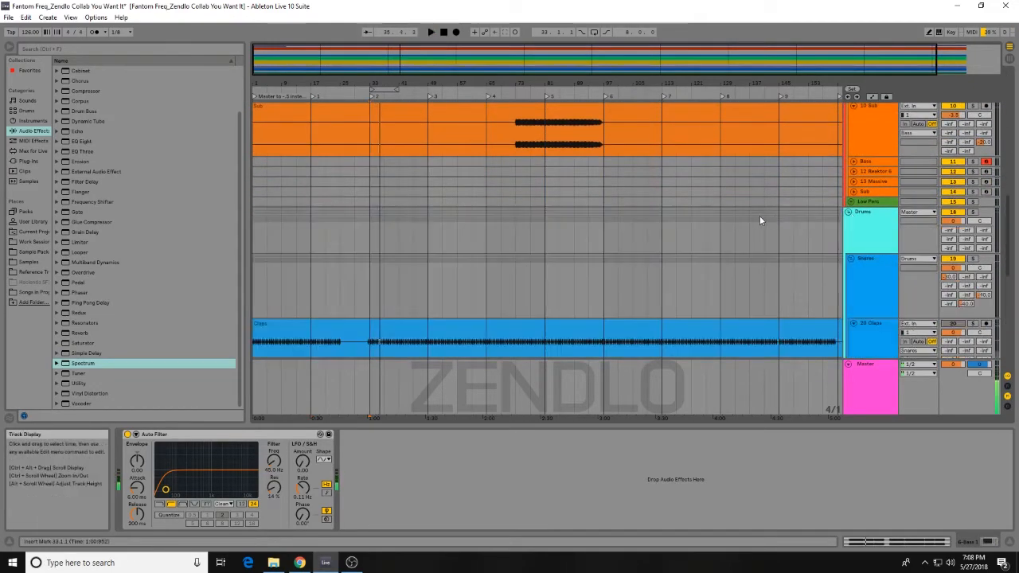
scroll(757, 215, down, 4)
click(972, 163)
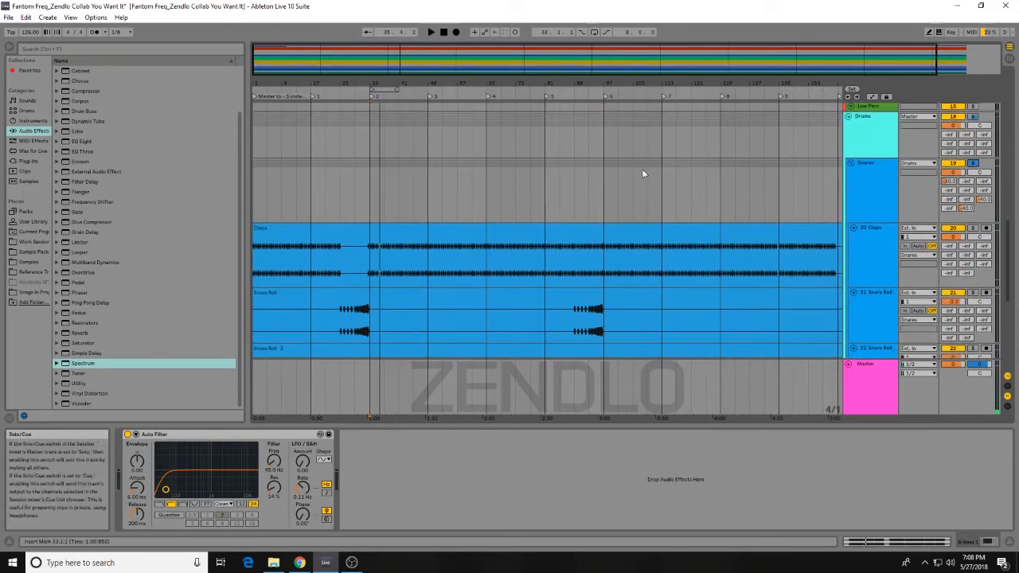
double_click(371, 94)
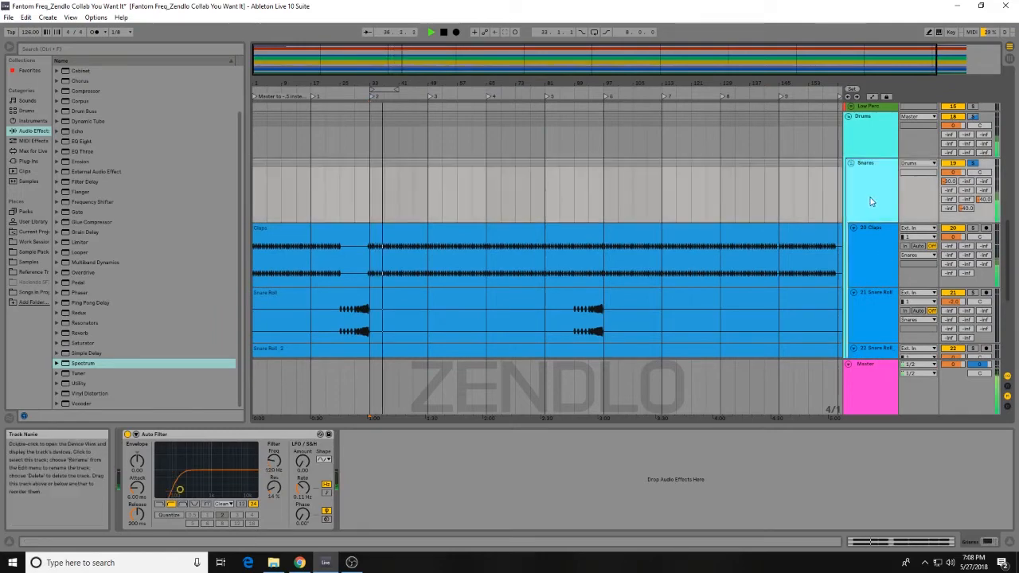
Step: Bring up the Claps track's effects, open its L1 Limiter and play the soloed snares from bar 33
click(872, 258)
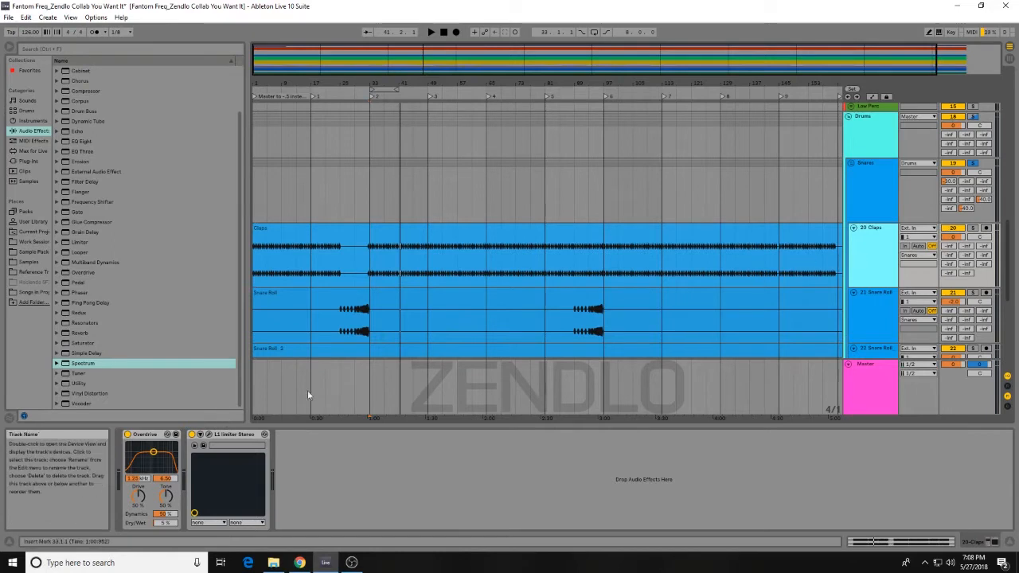
click(208, 435)
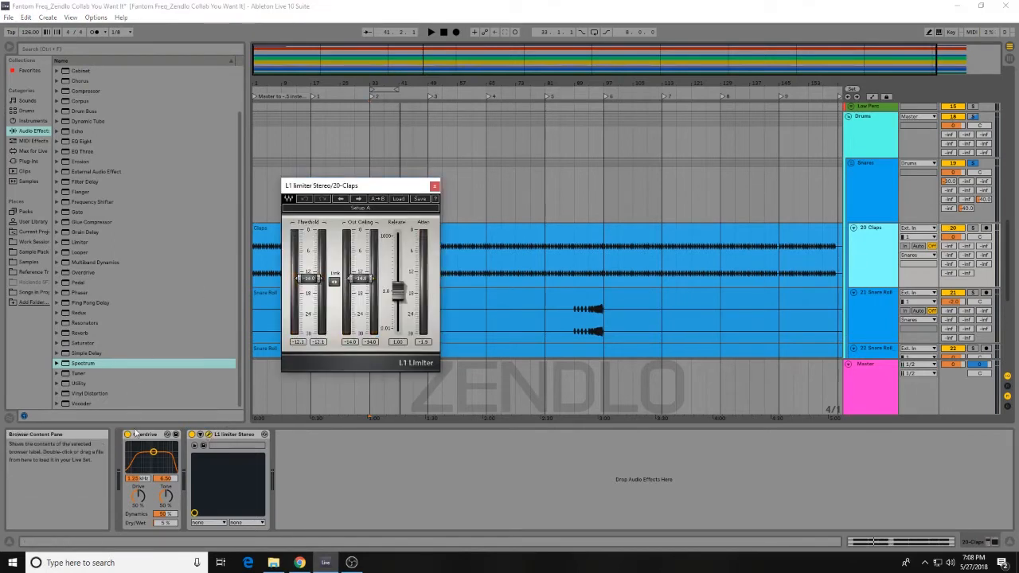
click(370, 98)
key(space)
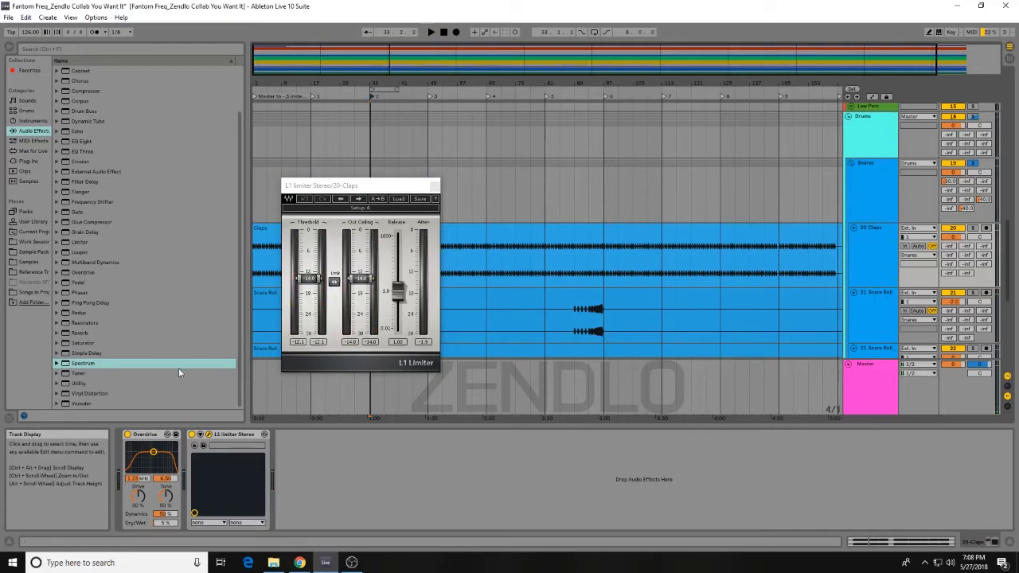
key(space)
Step: Compare the Claps sound with Overdrive and L1 Limiter off and on, then close the limiter window and stop playback
click(128, 435)
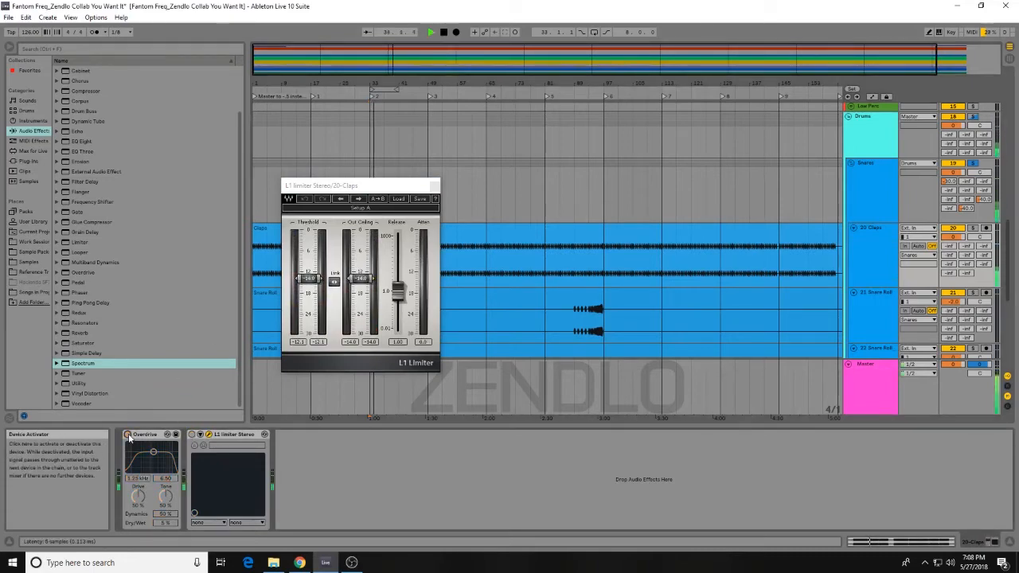
click(127, 434)
click(191, 434)
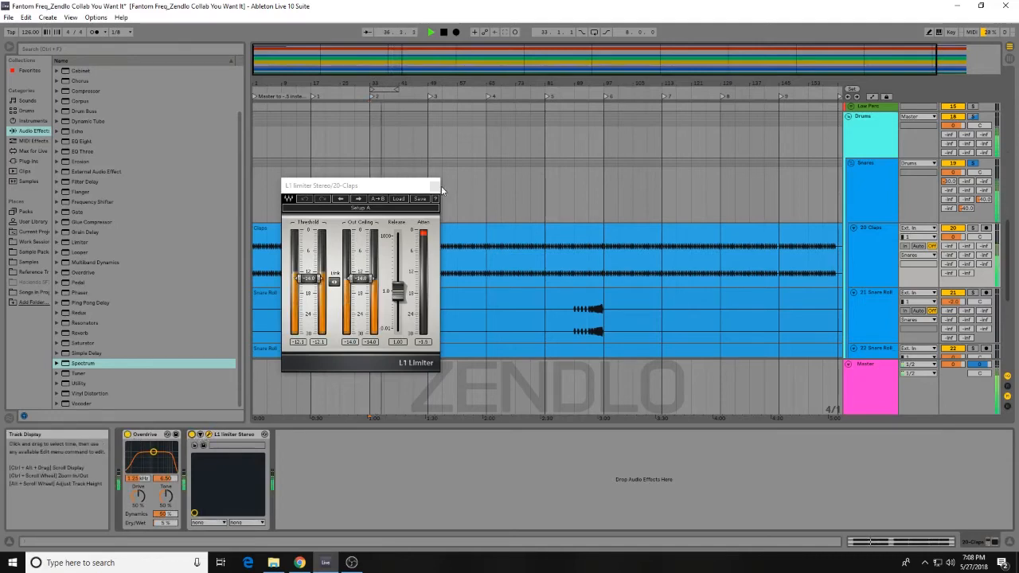
click(434, 185)
key(space)
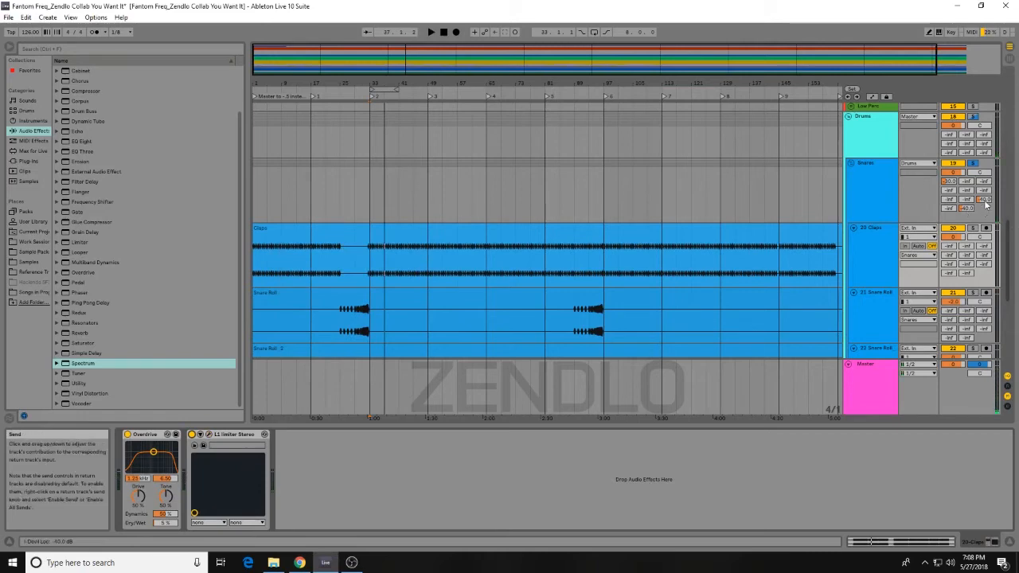
Step: Show the return tracks, review the Devil-Loc Deluxe plug-in on the Devil Loc return and close its window
key(ctrl+alt+r)
click(878, 341)
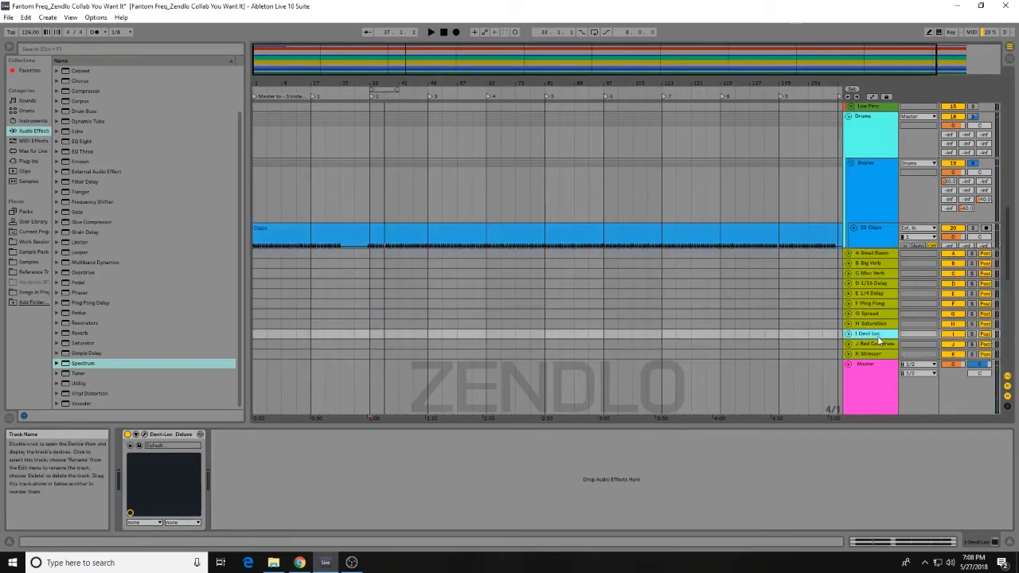
click(144, 434)
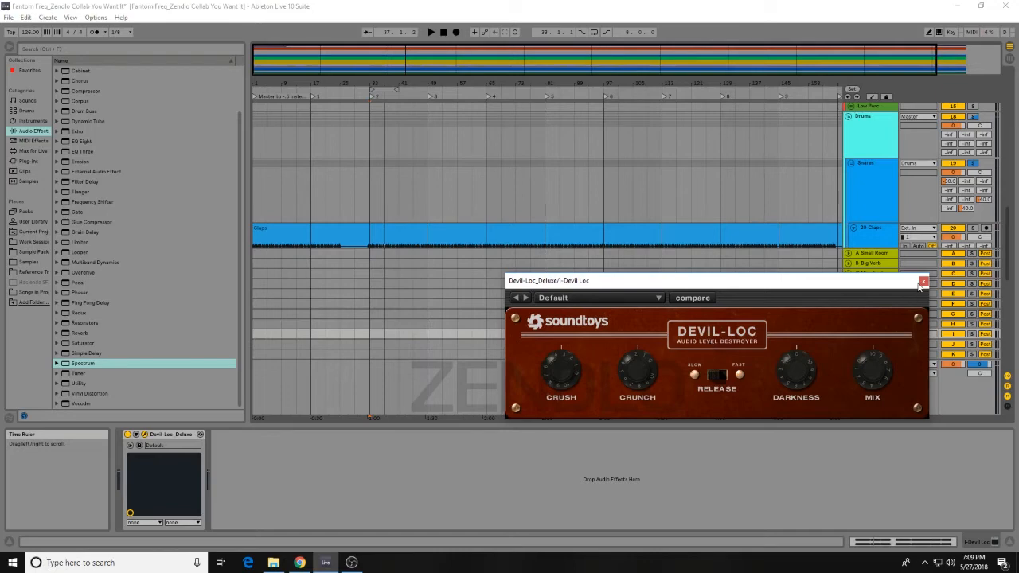
drag(1008, 257, 1007, 255)
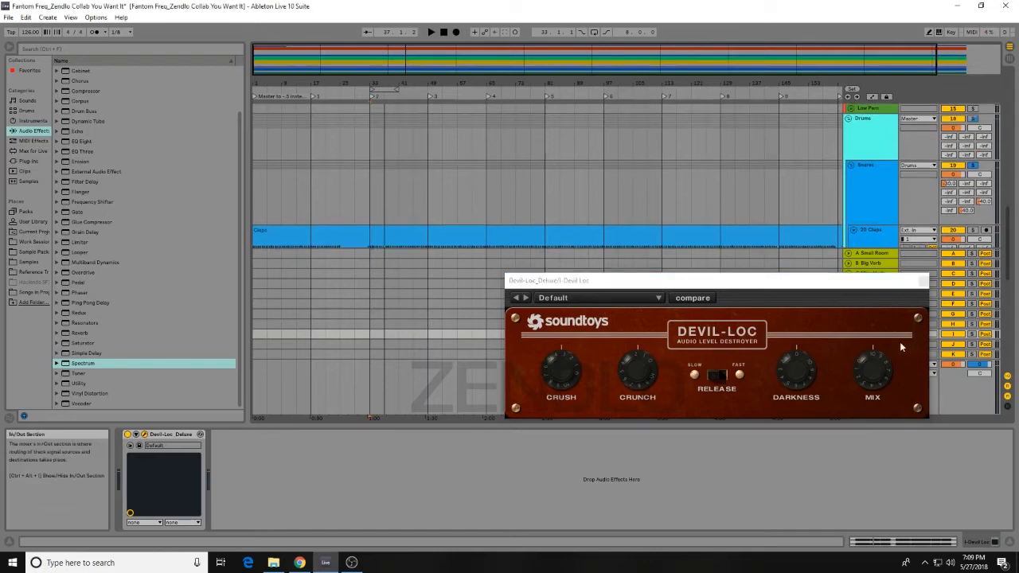
click(923, 281)
Step: Review the send controls and return tracks in the Session View mixer, then return to the arrangement
key(Tab)
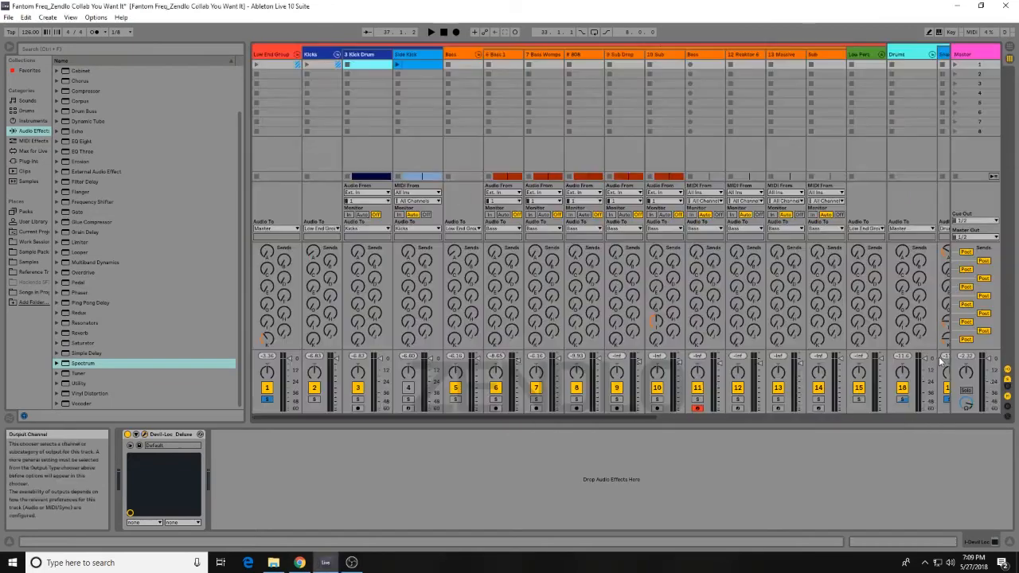
click(1007, 381)
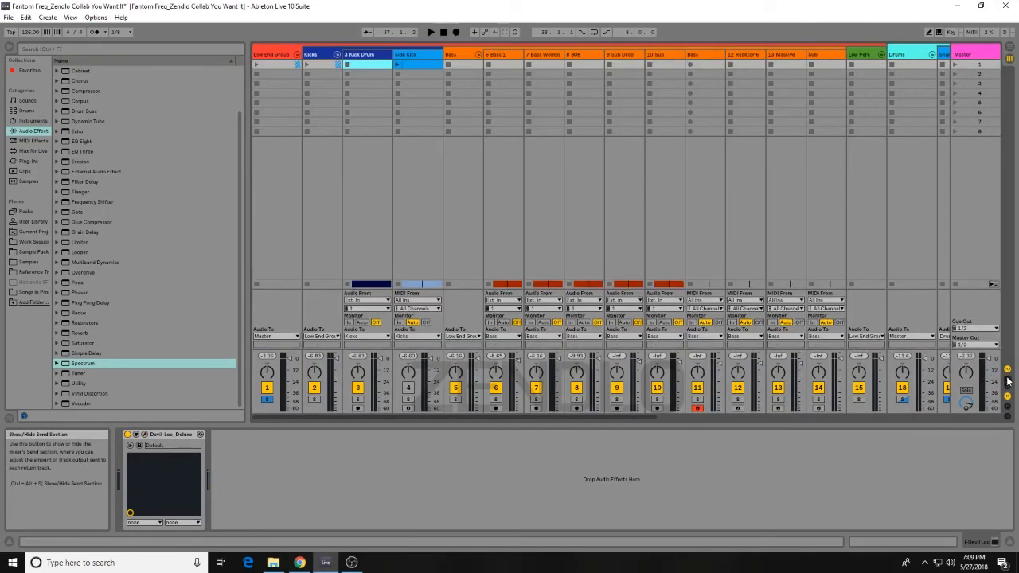
click(1007, 381)
click(1007, 392)
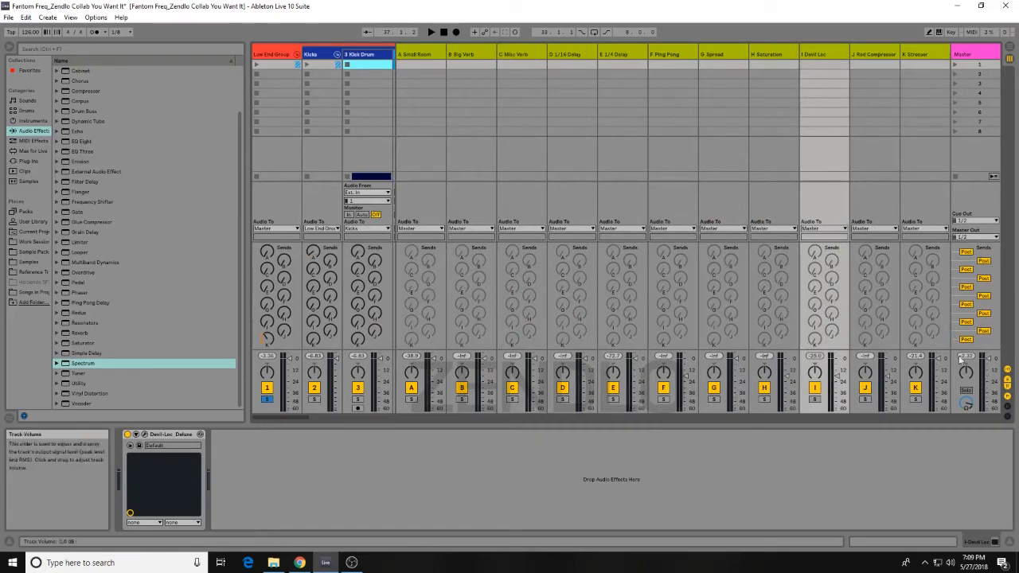
click(1006, 392)
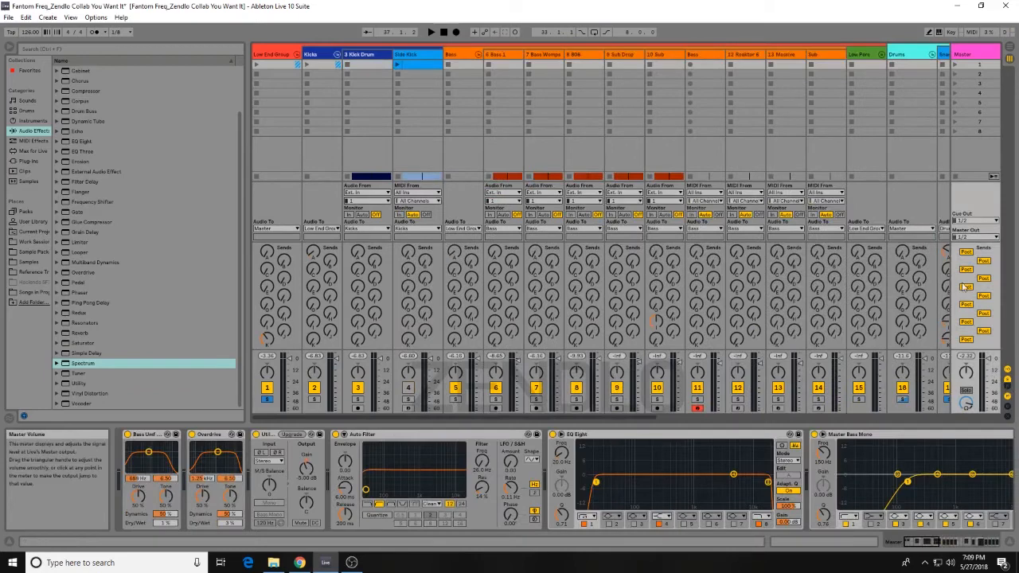
key(Tab)
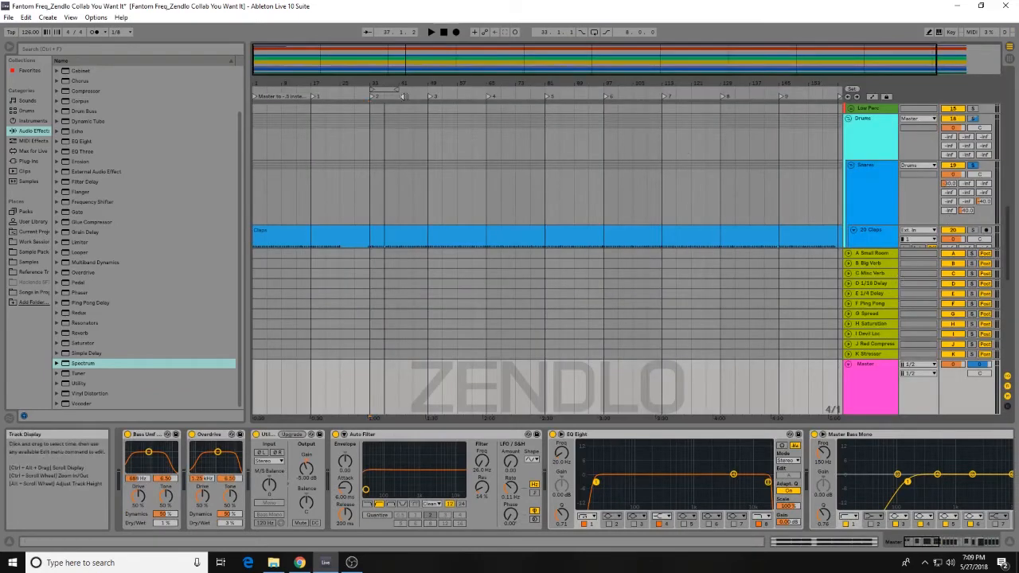
Step: Audition the soloed Snares group with its sends from bar 33, stop playback and hide the return tracks
double_click(371, 96)
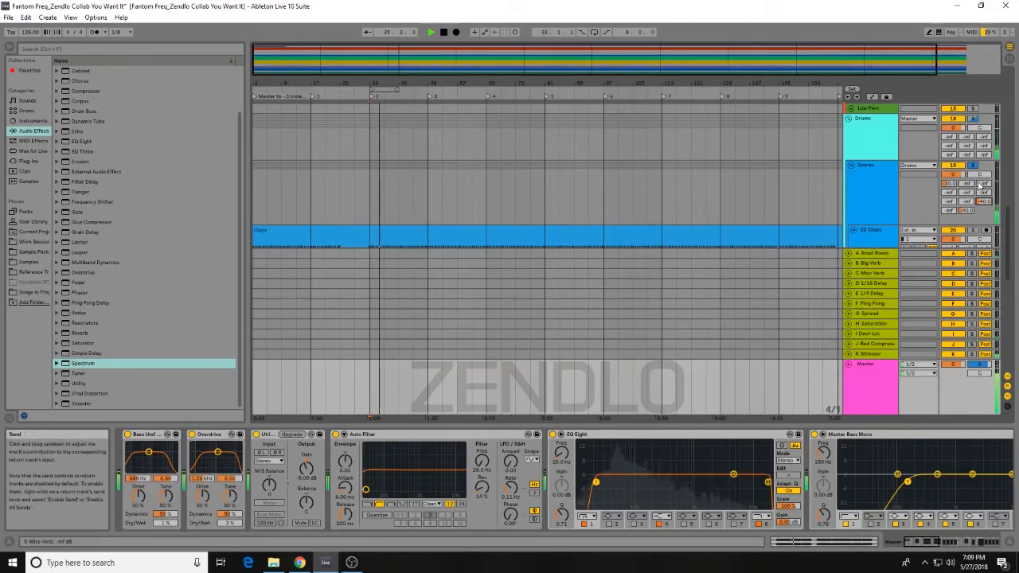
key(space)
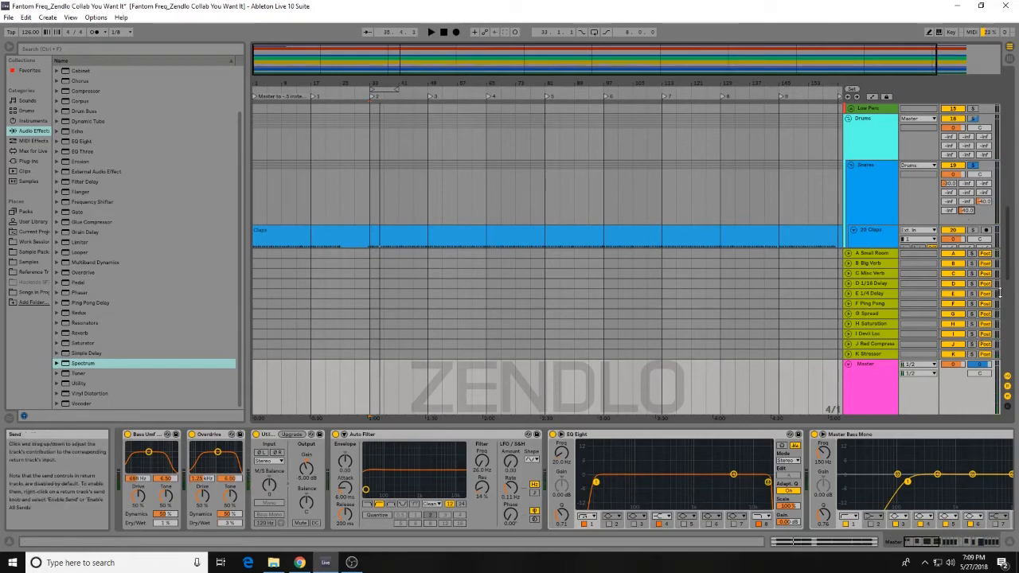
click(1008, 386)
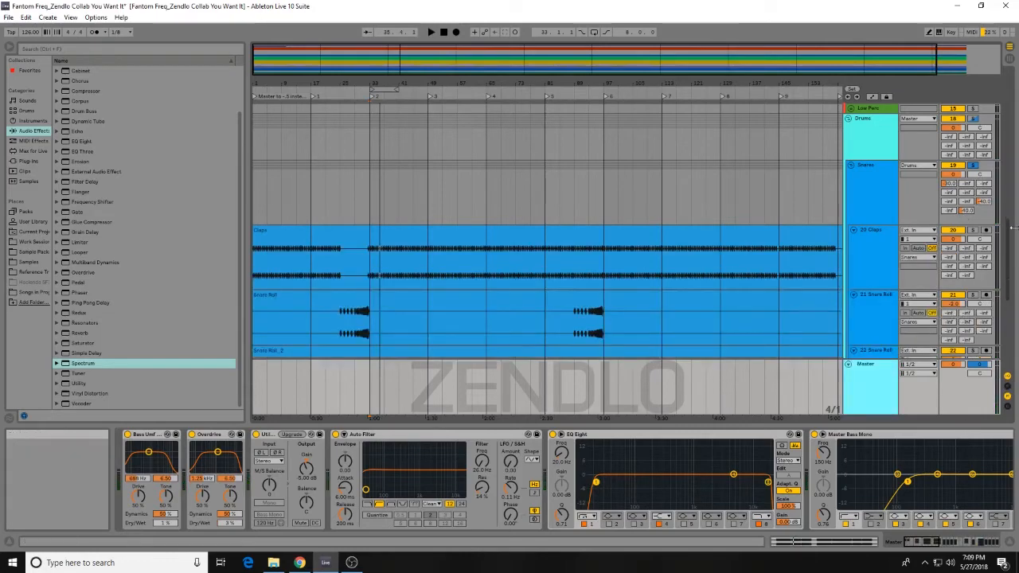
Step: Unfold the Vox group, solo it and start playback from bar 17
drag(1008, 255, 1010, 314)
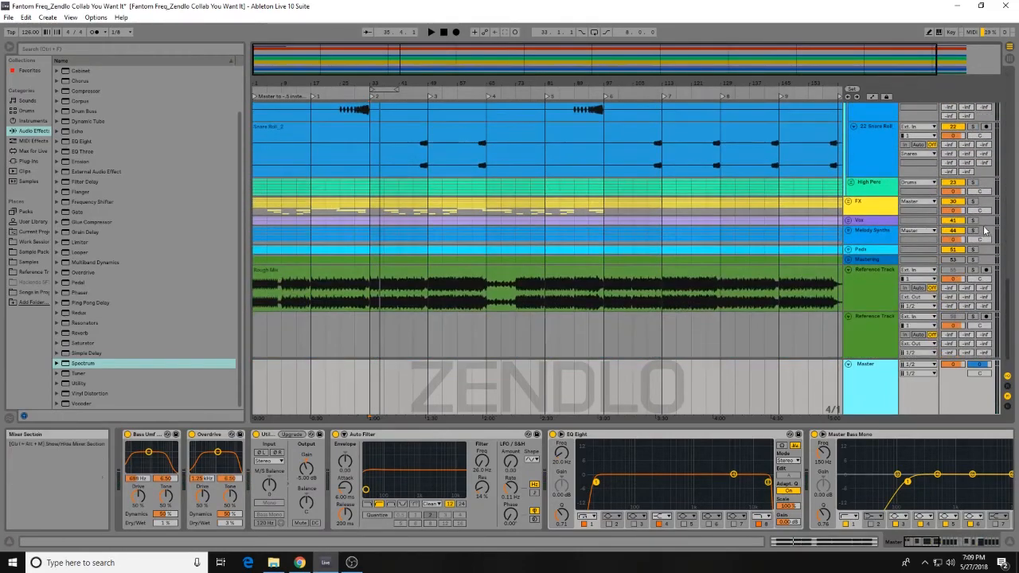
click(849, 221)
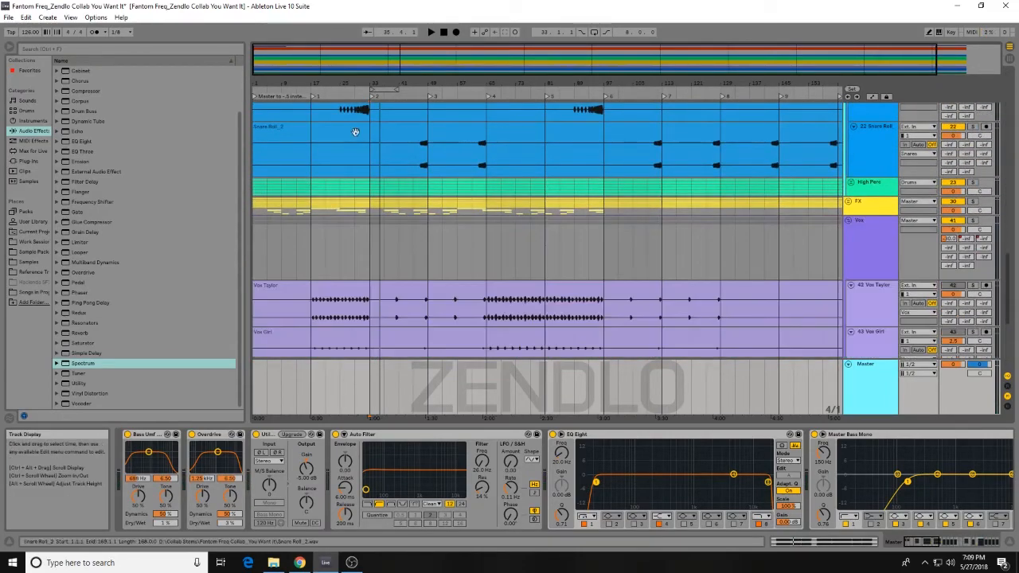
click(972, 222)
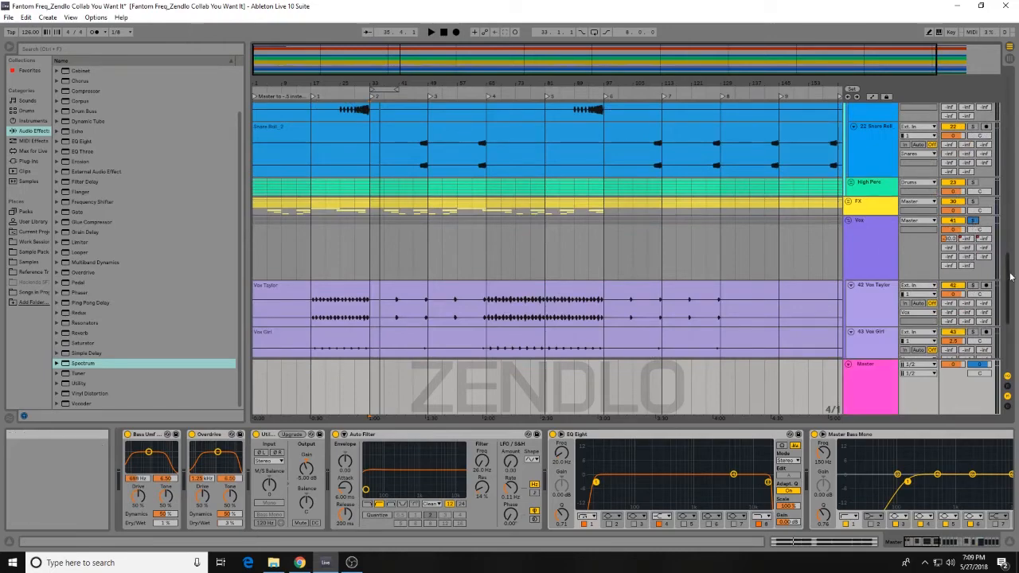
mouse_move(1009, 278)
mouse_down()
mouse_move(1017, 162)
mouse_move(1012, 284)
mouse_up()
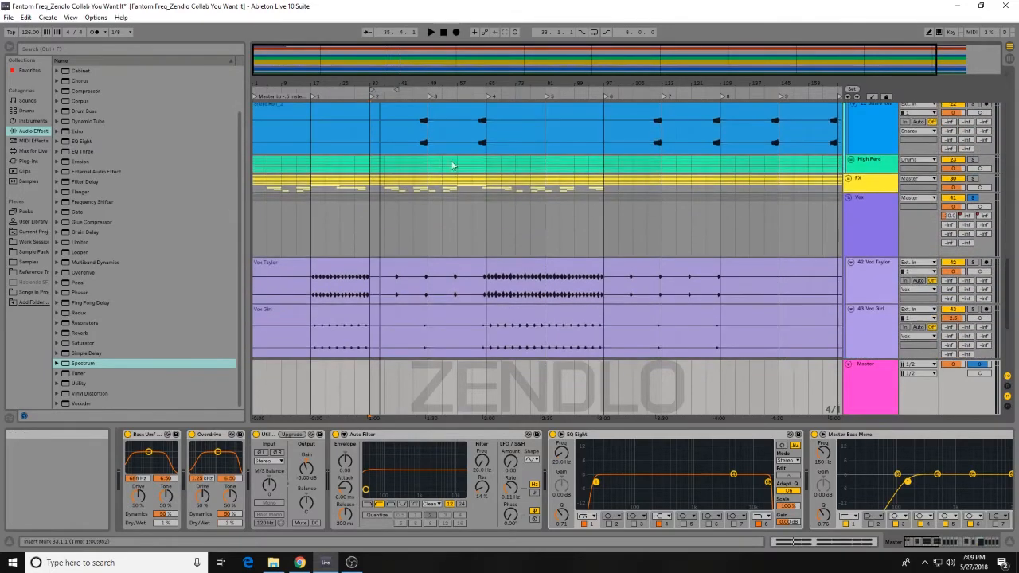
click(313, 96)
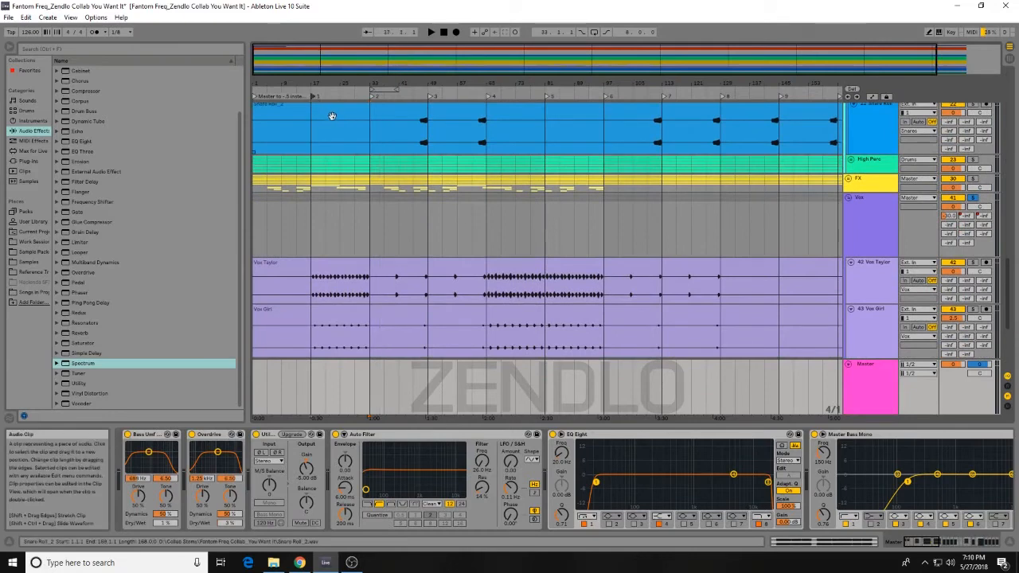
key(space)
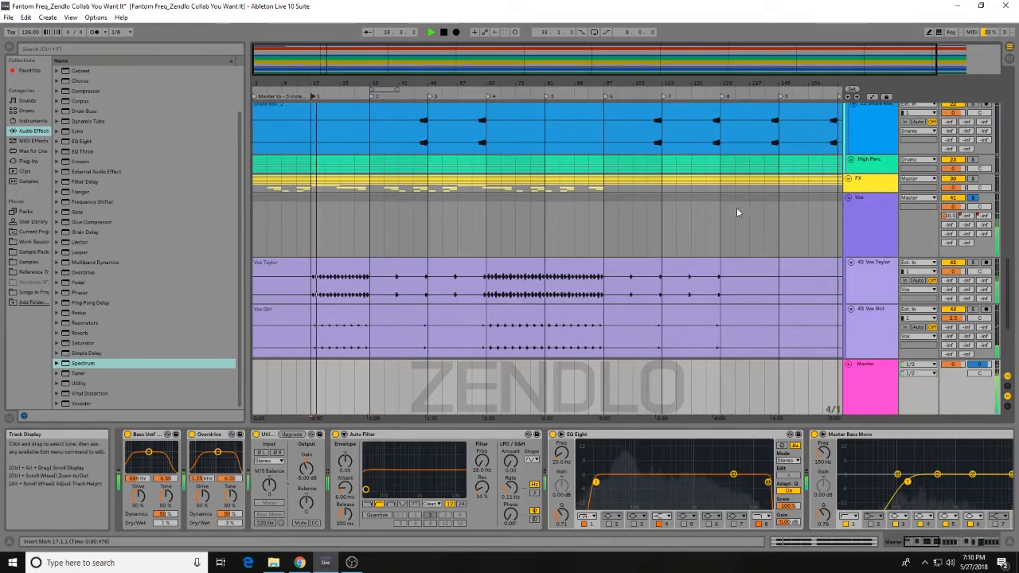
Step: Show the Vox group's effects and its automation for Utility gain and the C-Misc Verb send
click(878, 218)
key(a)
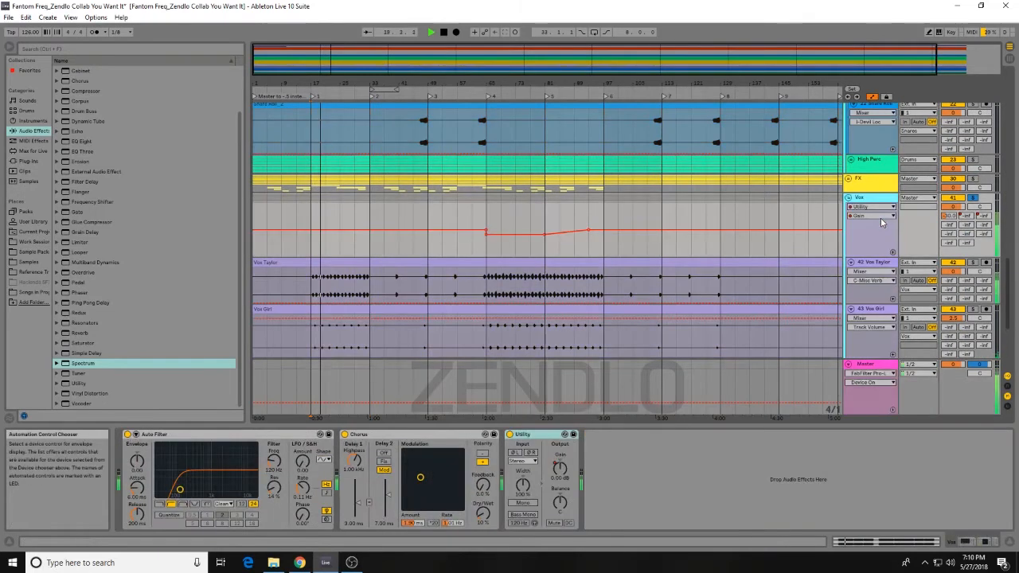
click(967, 216)
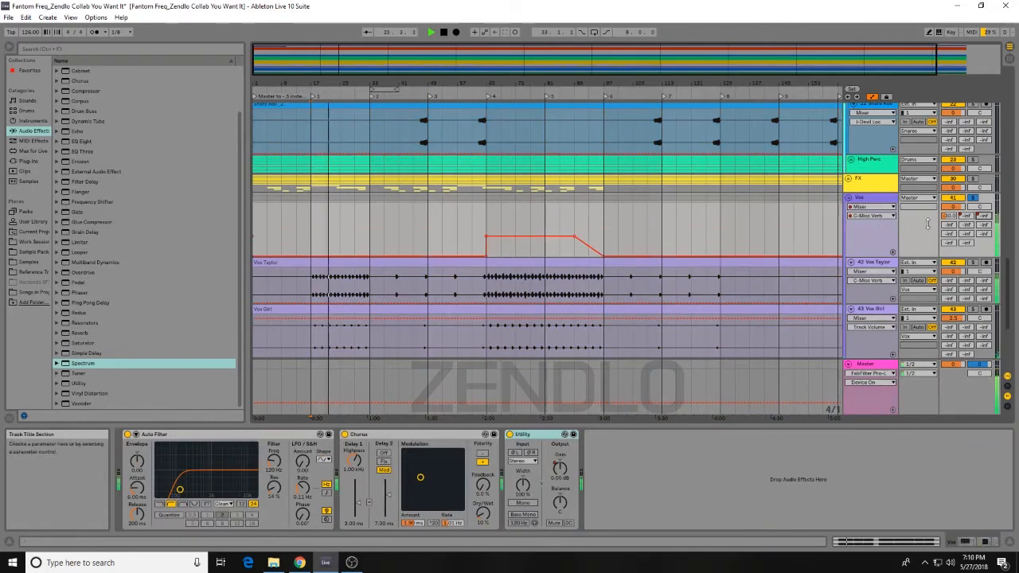
Step: Check the effect chains of both vocal tracks in the Vox group, with automation hidden, and stop playback
click(878, 270)
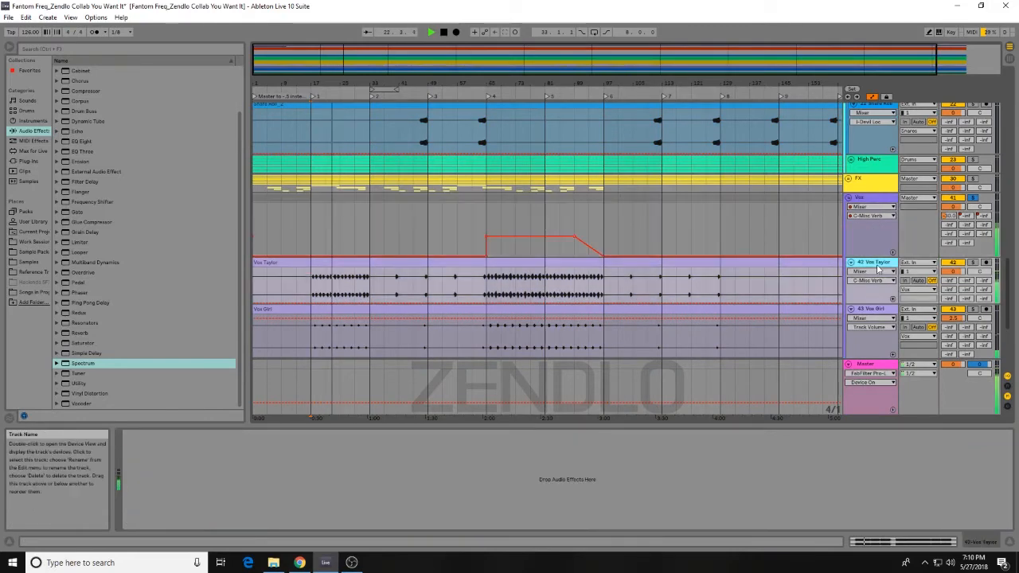
scroll(875, 267, down, 2)
click(867, 285)
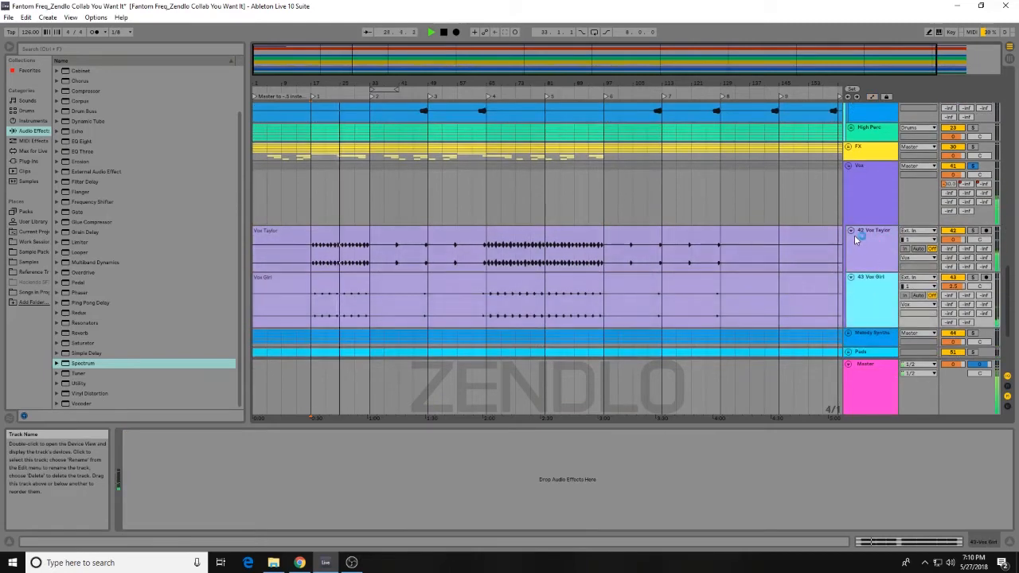
key(space)
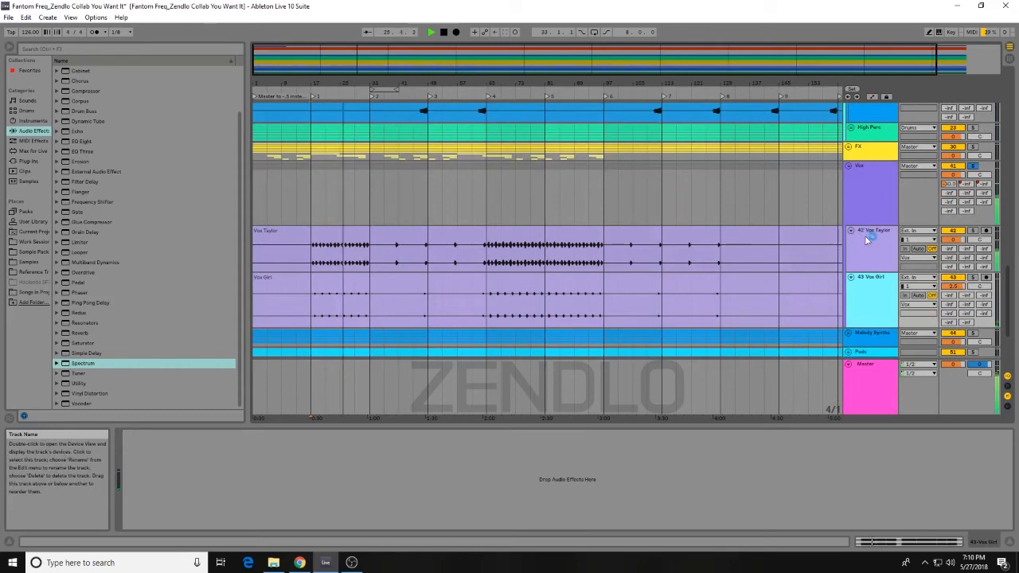
click(871, 246)
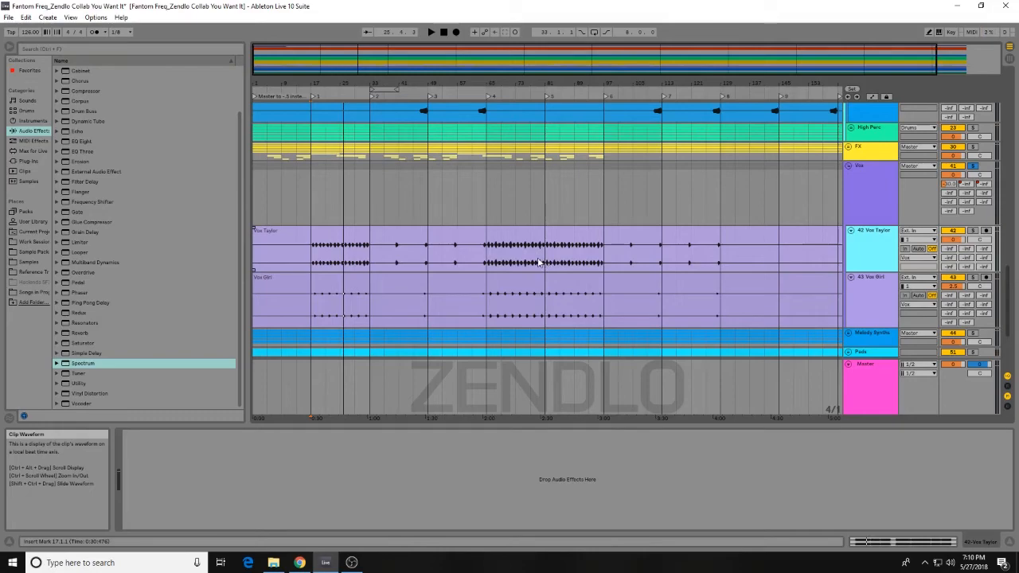
Step: Add the CLA Vocals Stereo plug-in to the upper vocal track in the Vox group
mouse_move(1007, 289)
mouse_down()
mouse_move(1015, 147)
mouse_move(1005, 308)
mouse_up()
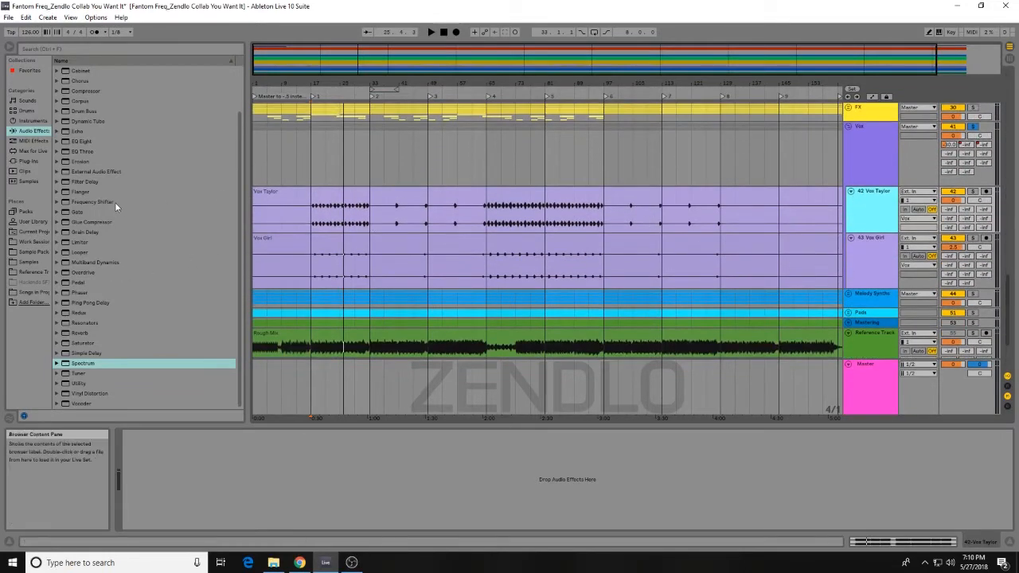
scroll(115, 202, up, 1)
click(33, 152)
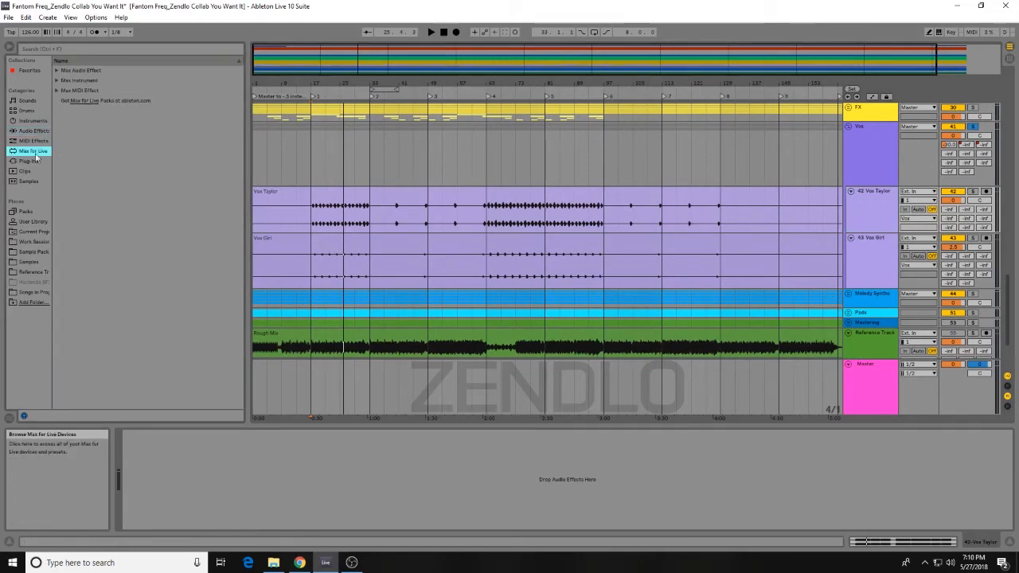
click(33, 162)
click(108, 304)
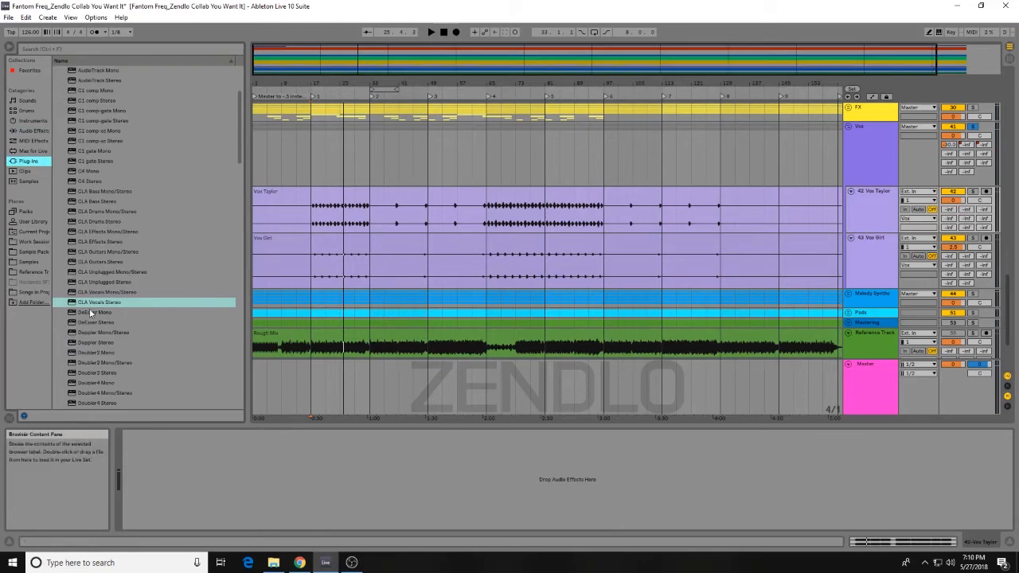
drag(107, 302, 190, 297)
drag(860, 217, 861, 216)
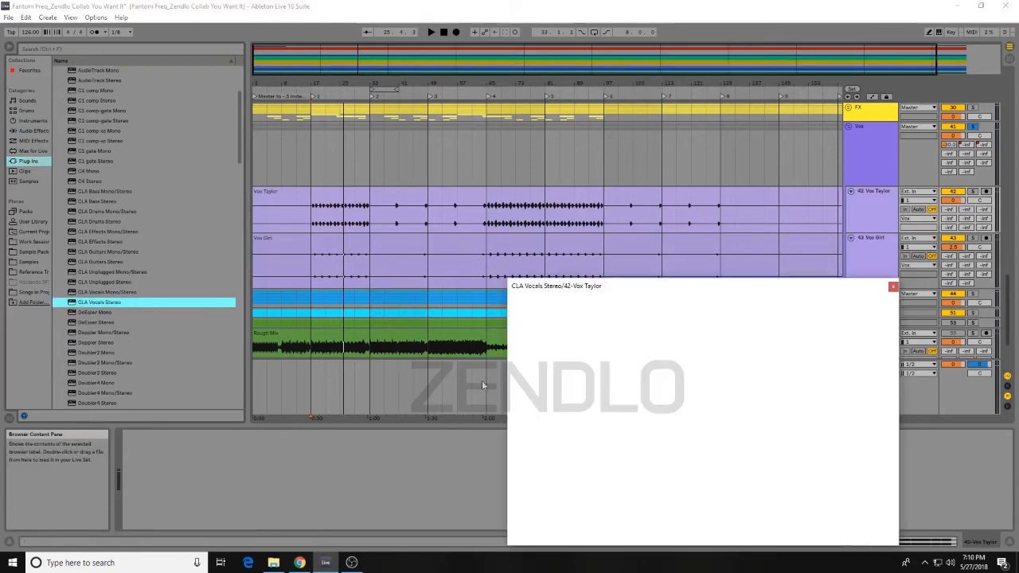
Step: Load the Rock Man Dry preset in CLA Vocals and remove the plug-in from the vocal track
click(847, 300)
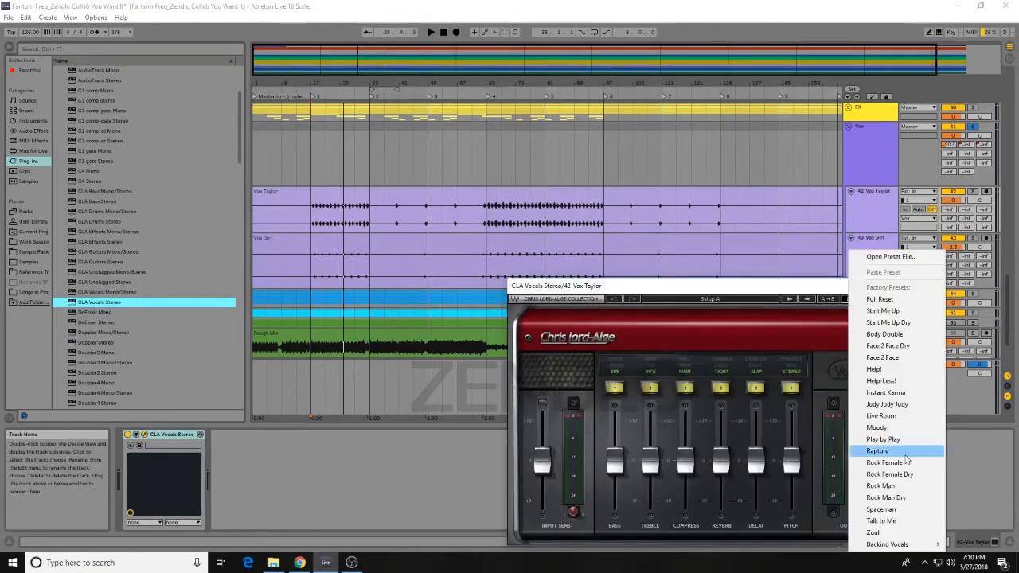
click(904, 498)
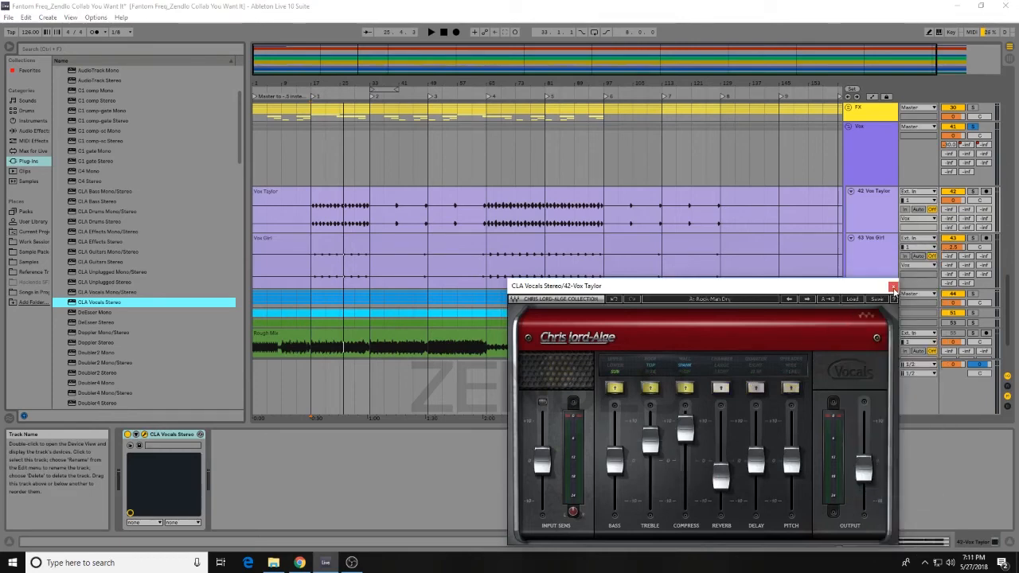
click(893, 287)
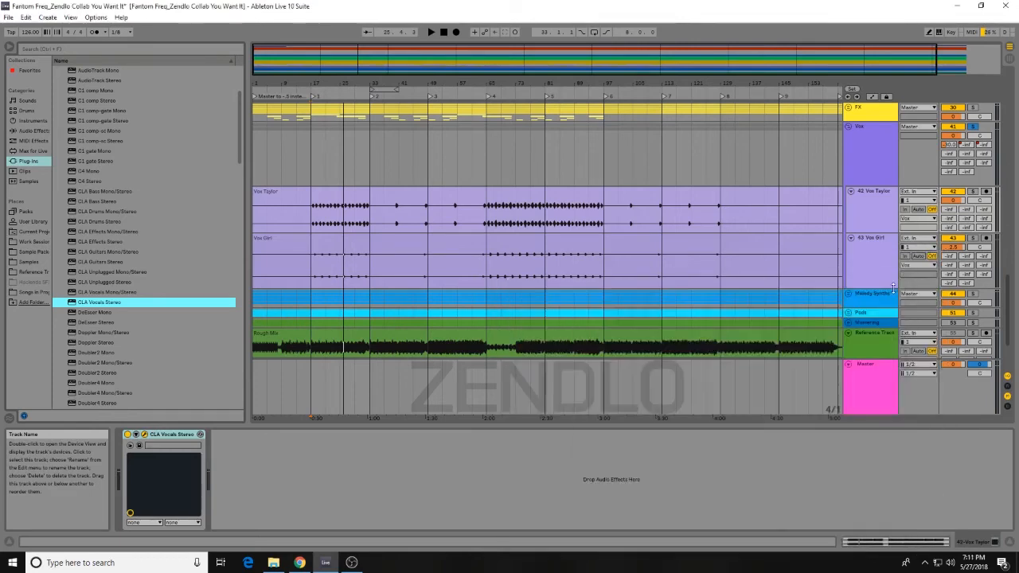
right_click(165, 434)
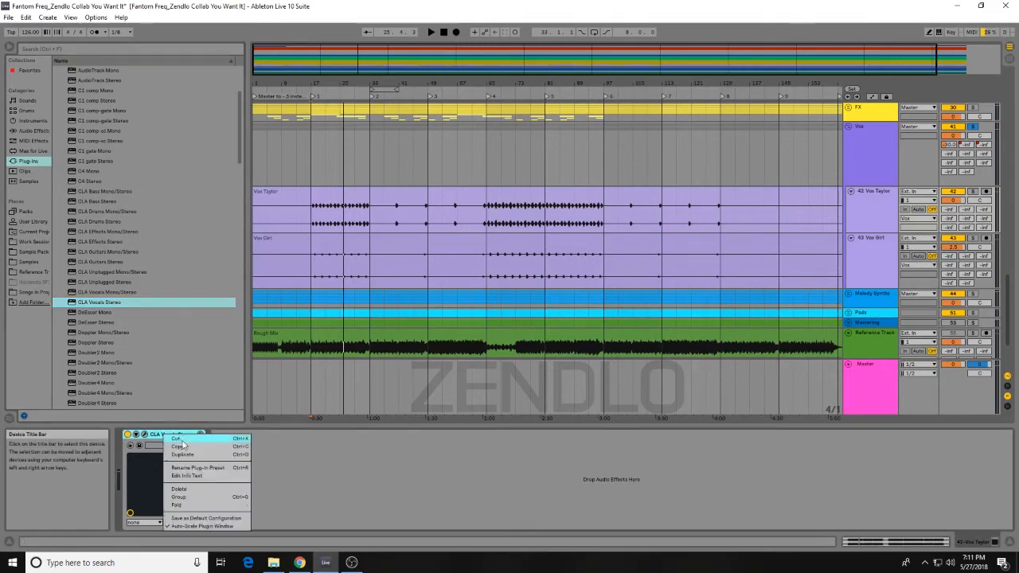
click(179, 490)
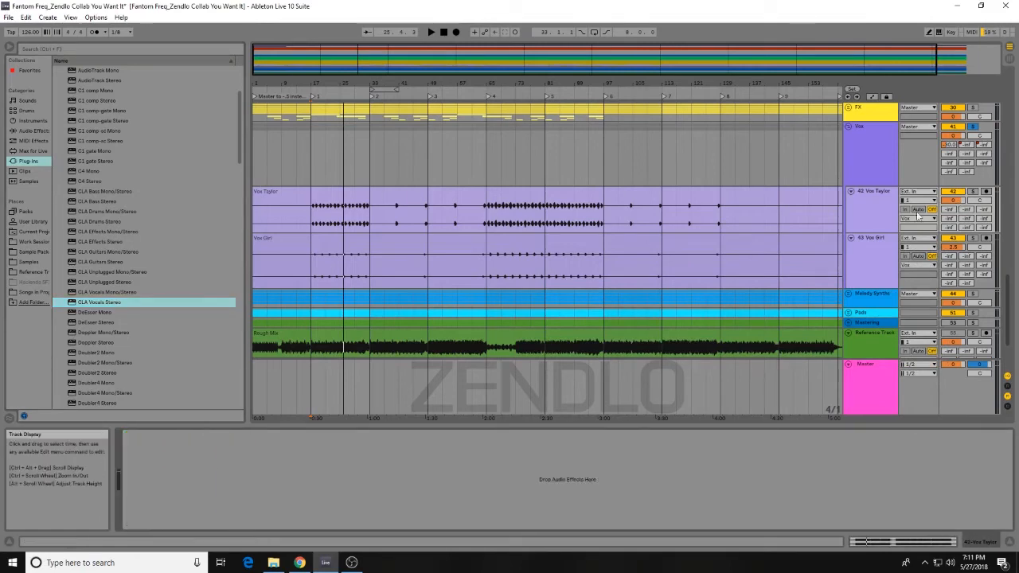
Step: Solo the upper vocal track and audition it from bar 17
click(313, 215)
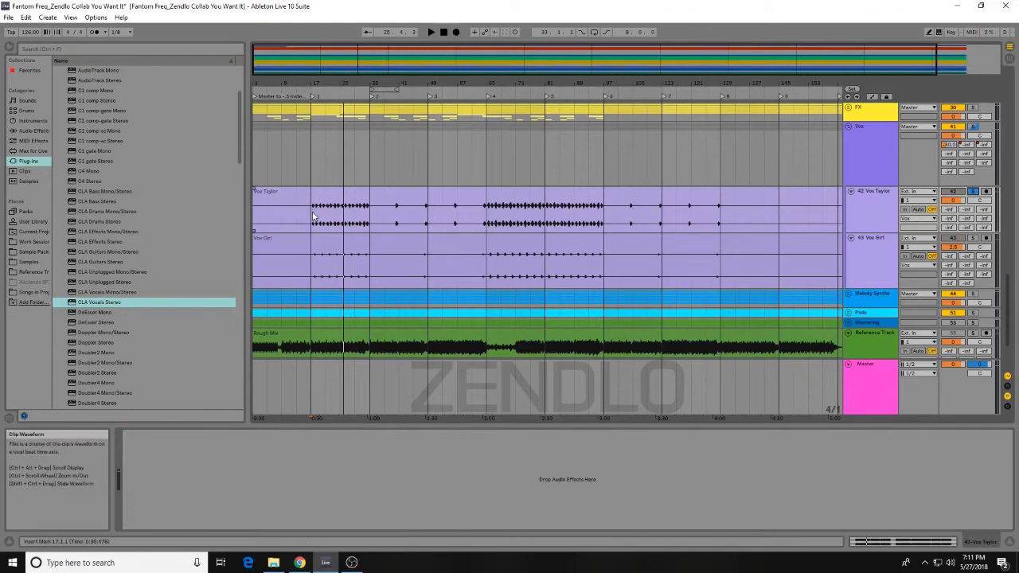
key(space)
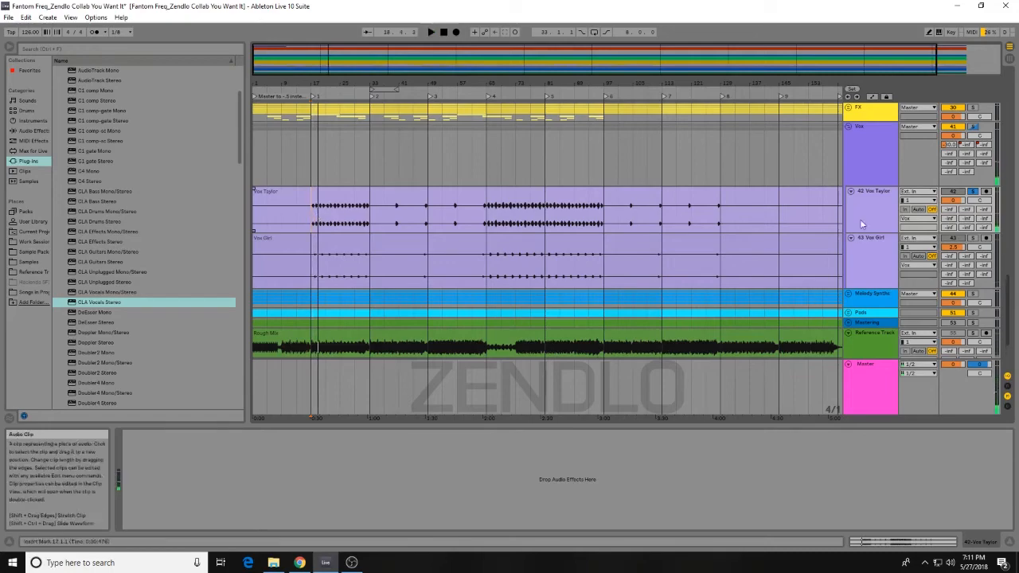
Step: Unfold the High Perc group, solo it and play it from bar 33
scroll(1013, 330, down, 3)
drag(1013, 330, 1006, 279)
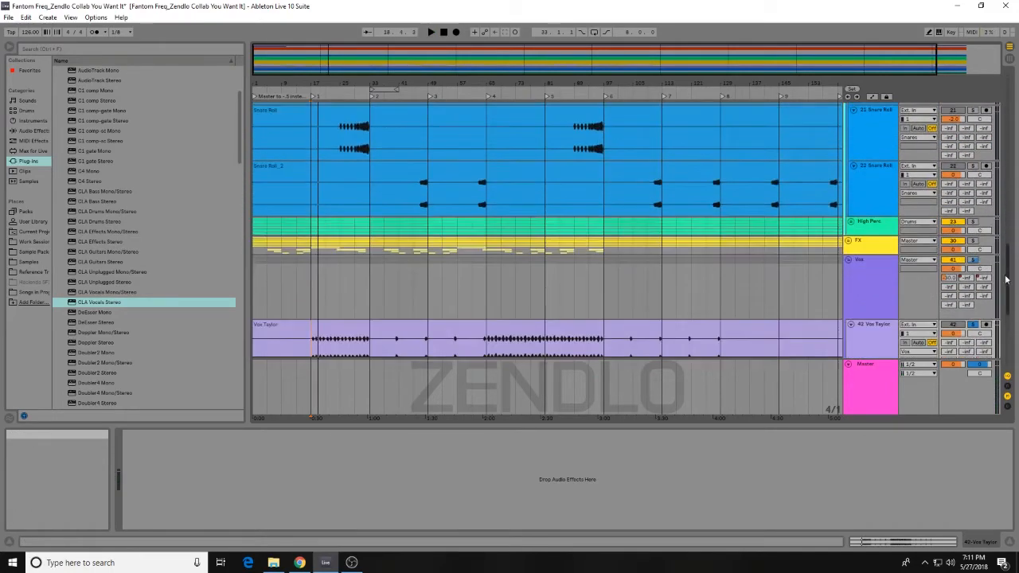
click(851, 222)
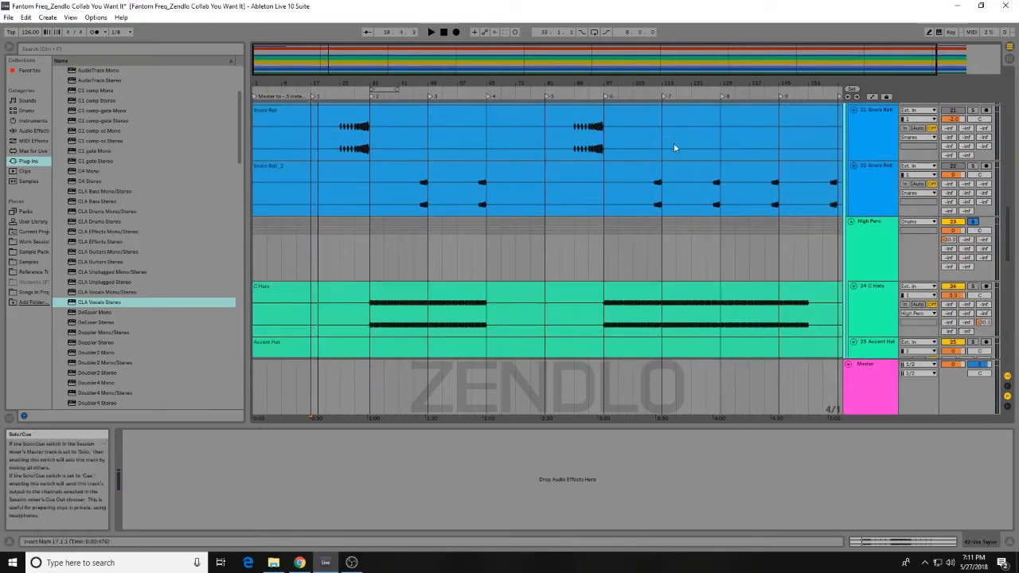
click(373, 97)
scroll(547, 206, down, 4)
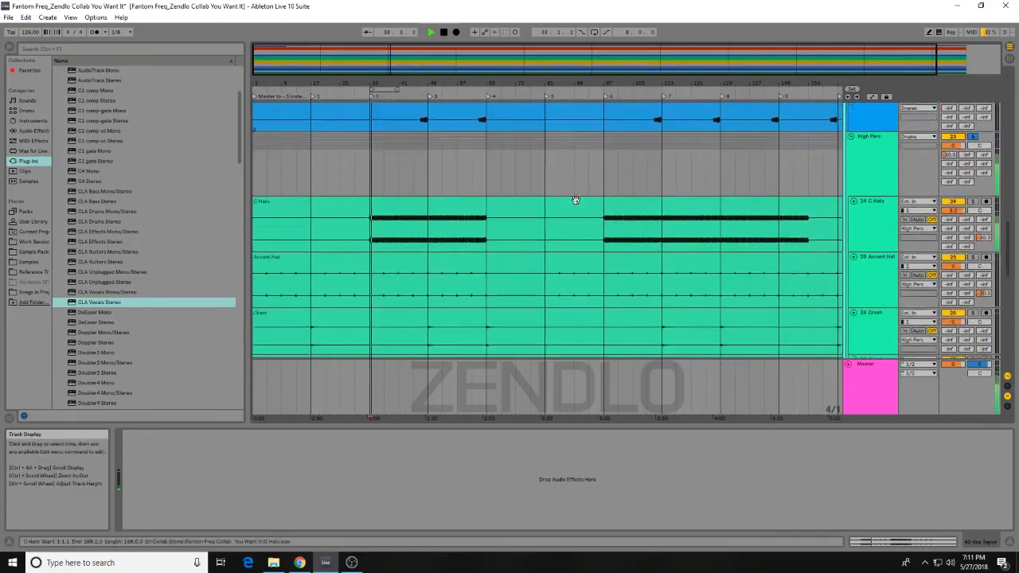
scroll(748, 209, up, 3)
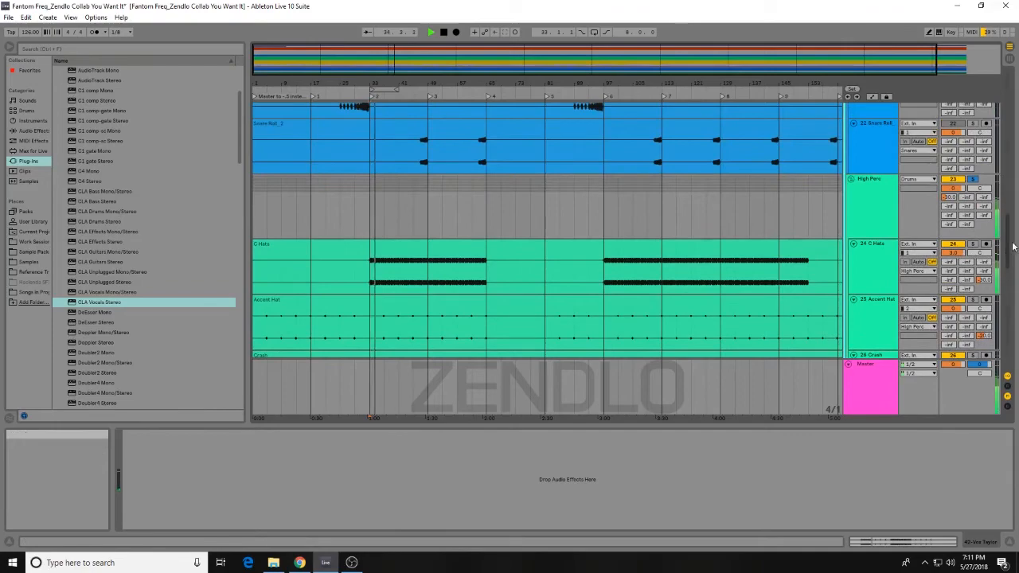
Step: Solo the whole Drums group and listen to the snares and percussion together before stopping playback
drag(1011, 240, 1001, 106)
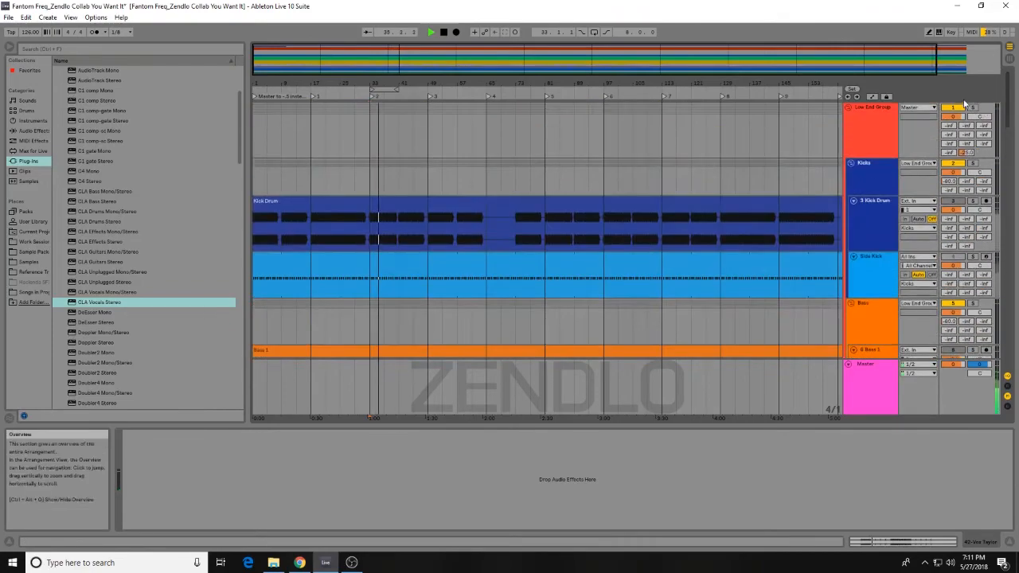
scroll(979, 159, down, 10)
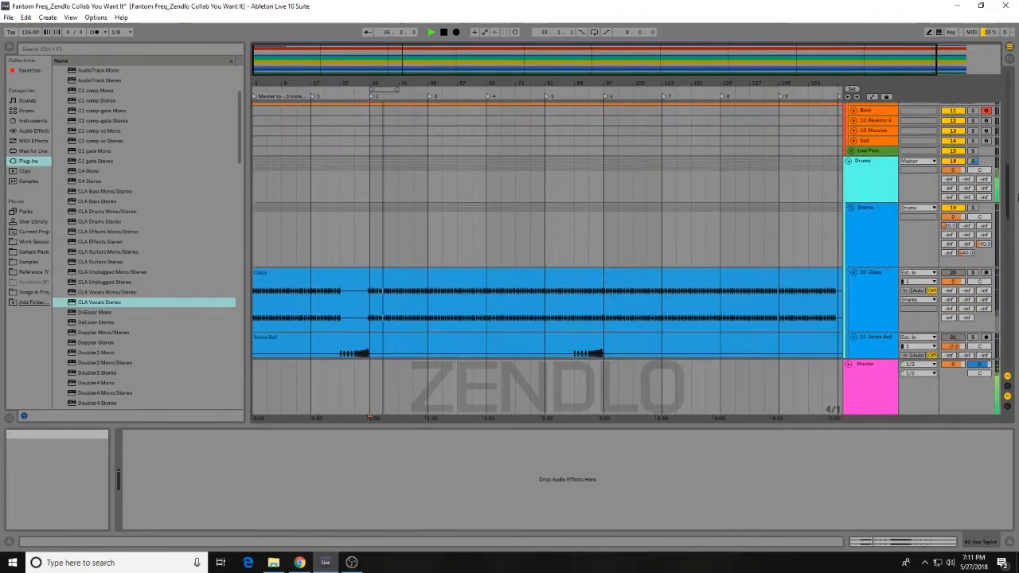
scroll(1010, 228, down, 10)
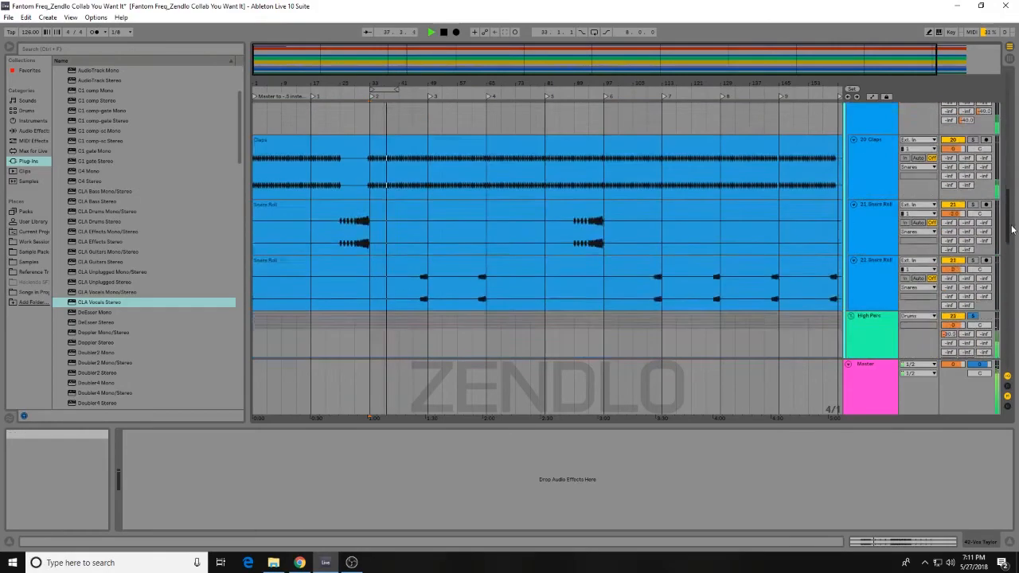
scroll(1017, 316, down, 1)
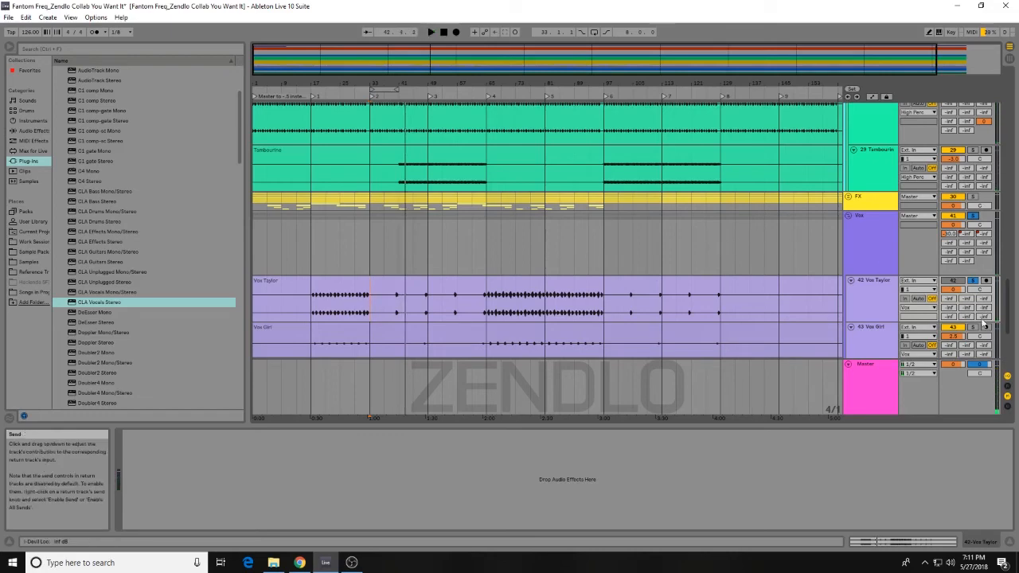
Step: Fold the Vox group, unfold Melody Synths and audition that group soloed from bar 33
click(846, 217)
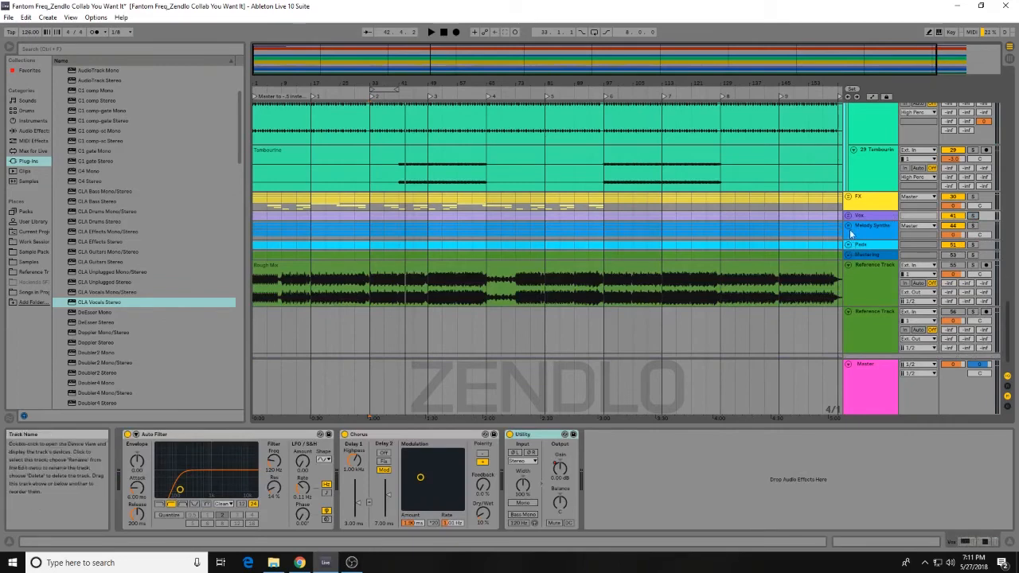
click(848, 226)
scroll(716, 244, down, 1)
click(368, 321)
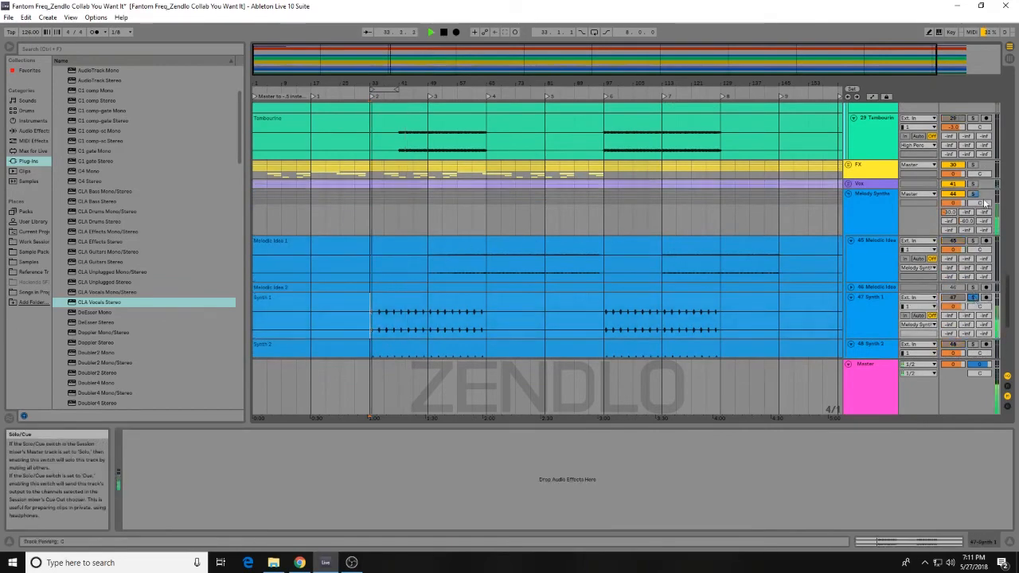
click(973, 195)
scroll(796, 217, down, 1)
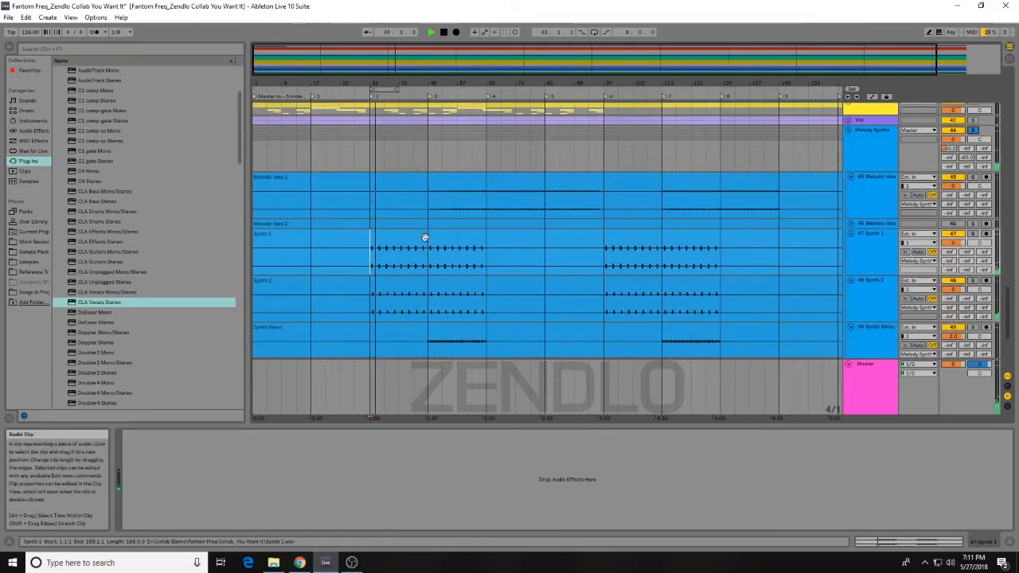
Step: Examine how the Synth 1 and Synth 2 hits alternate from bar 33 and stop playback
drag(372, 83, 373, 151)
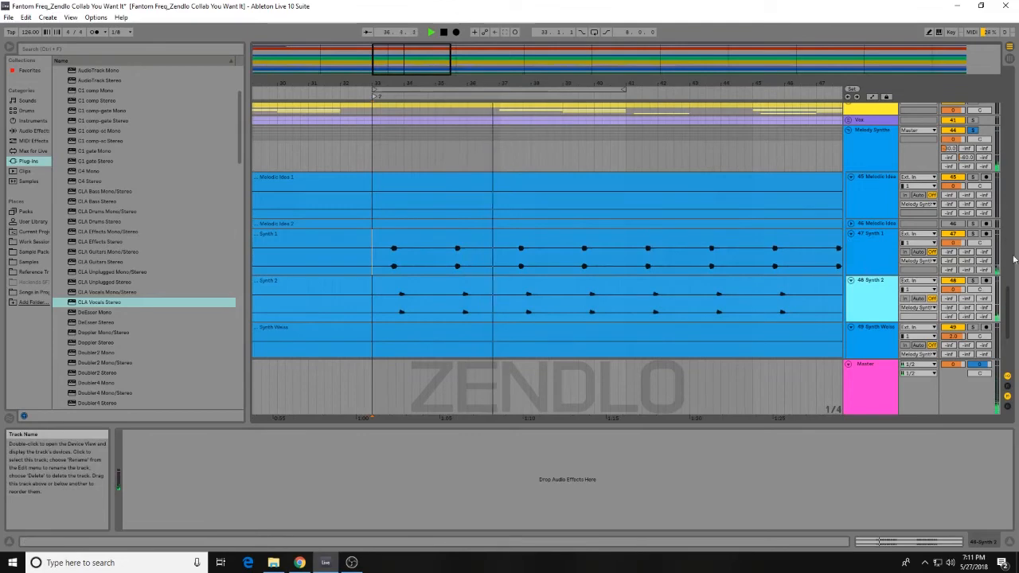
scroll(985, 307, down, 2)
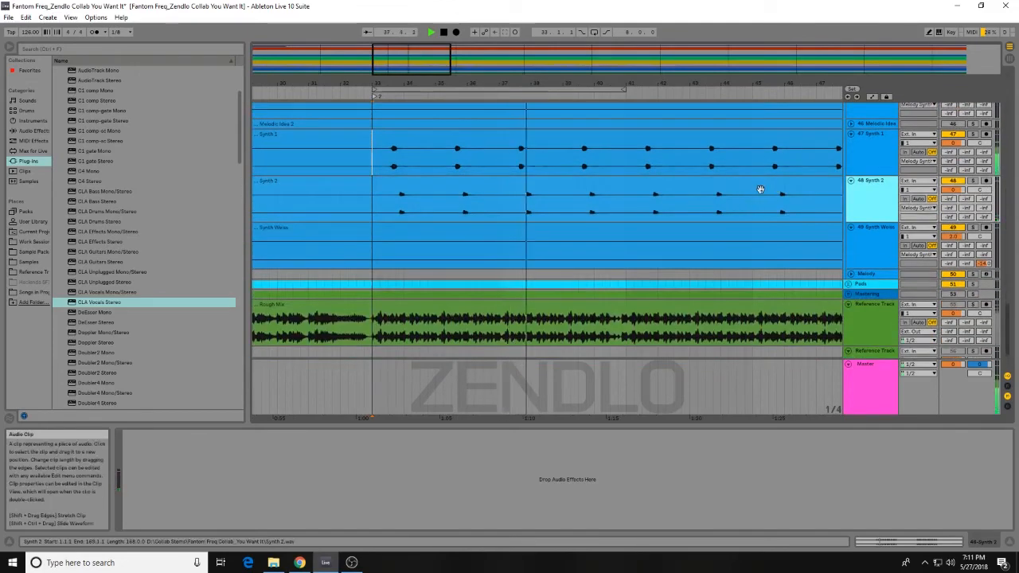
key(space)
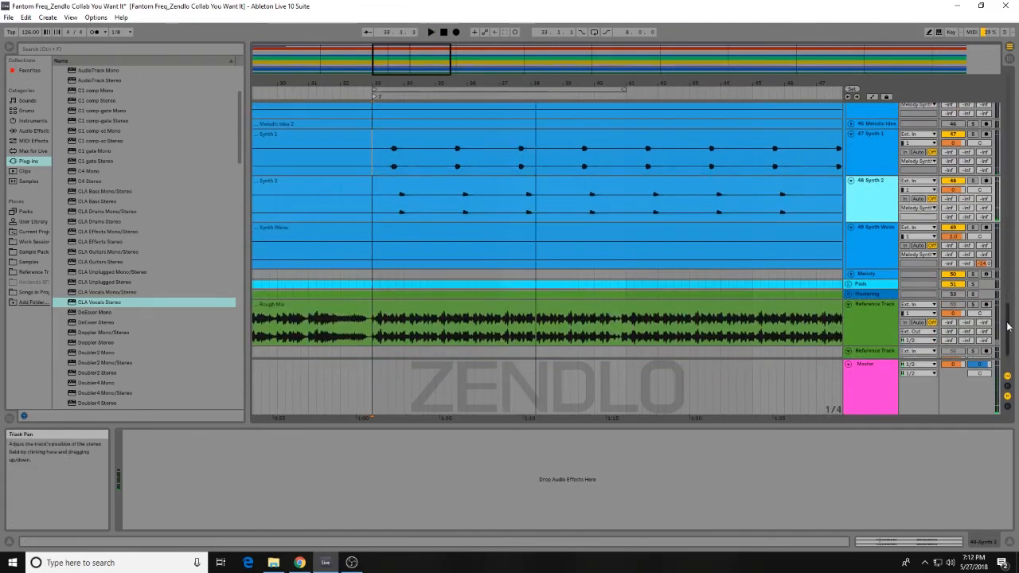
Step: Unfold the FX group and show the EQ Eight on the FX Exhaust track
drag(1006, 327, 1015, 94)
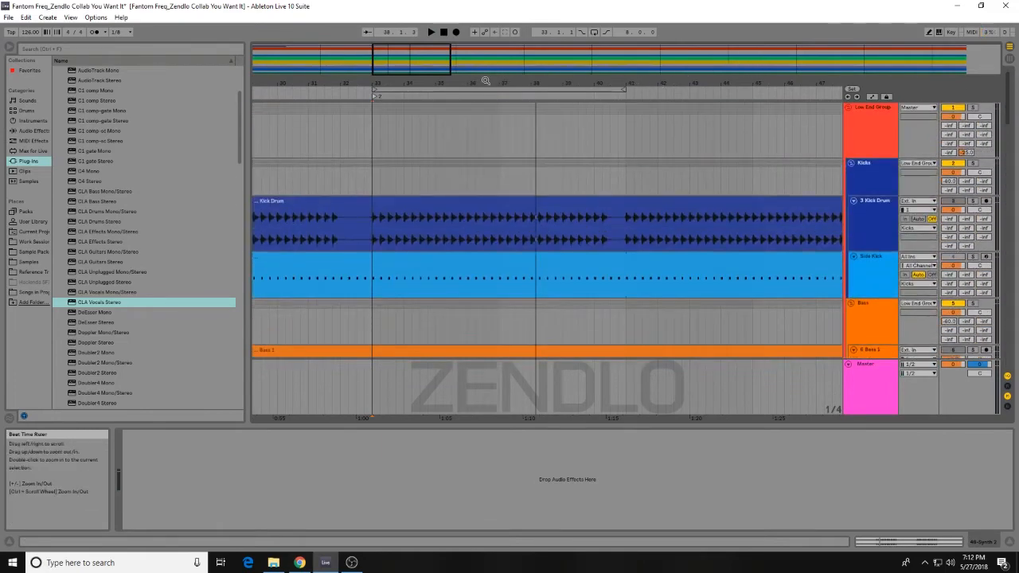
drag(485, 82, 483, 67)
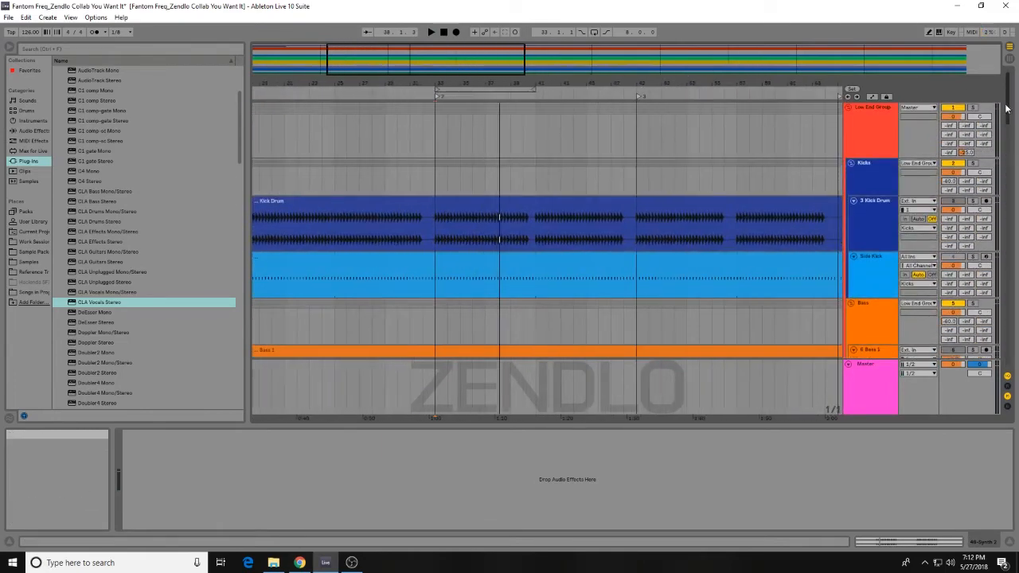
drag(1007, 109, 1007, 281)
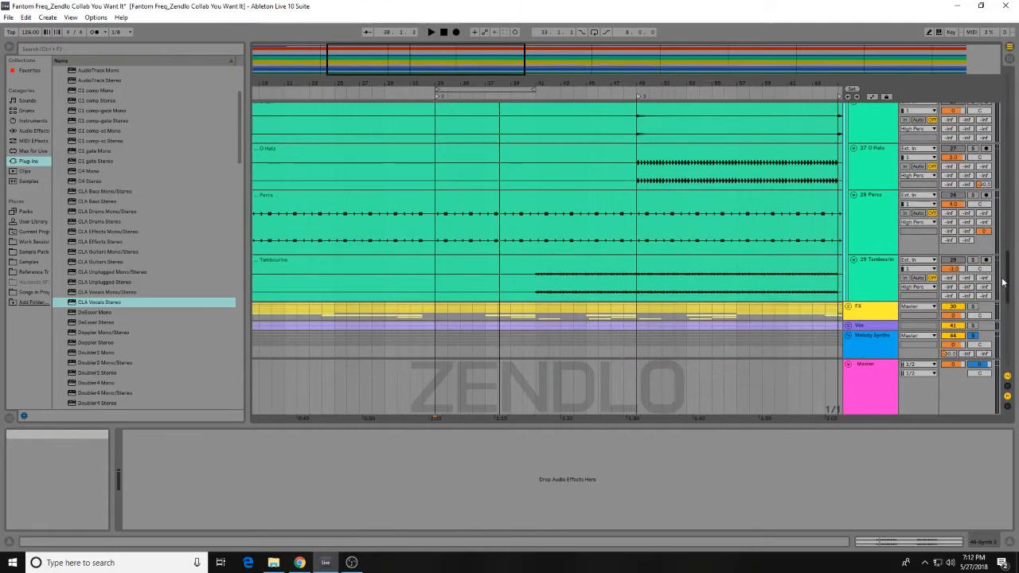
click(849, 307)
scroll(858, 292, down, 4)
click(877, 243)
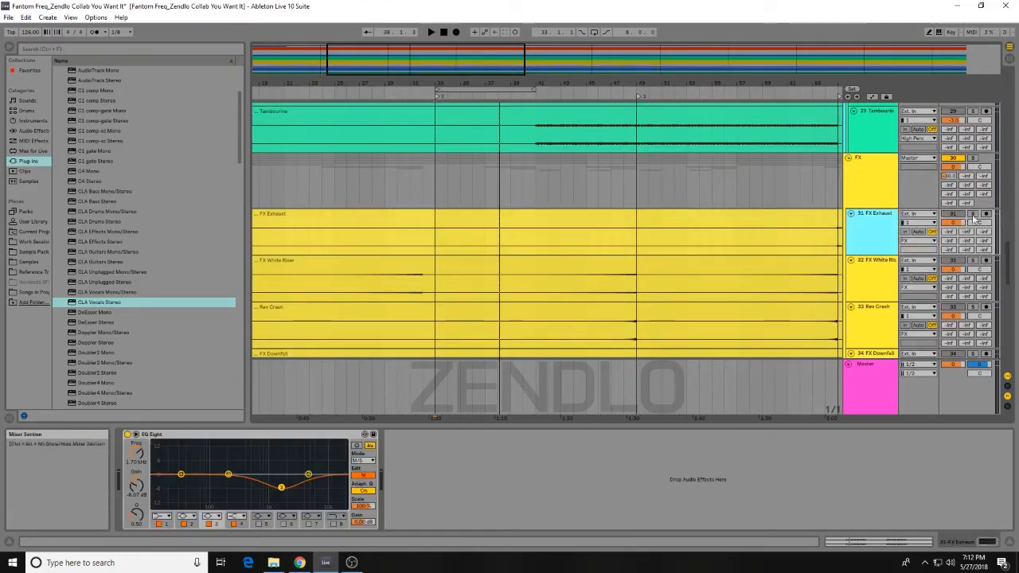
Step: Solo the FX Exhaust track, audition it from the song start and stop playback
click(973, 213)
key(space)
drag(427, 82, 464, 36)
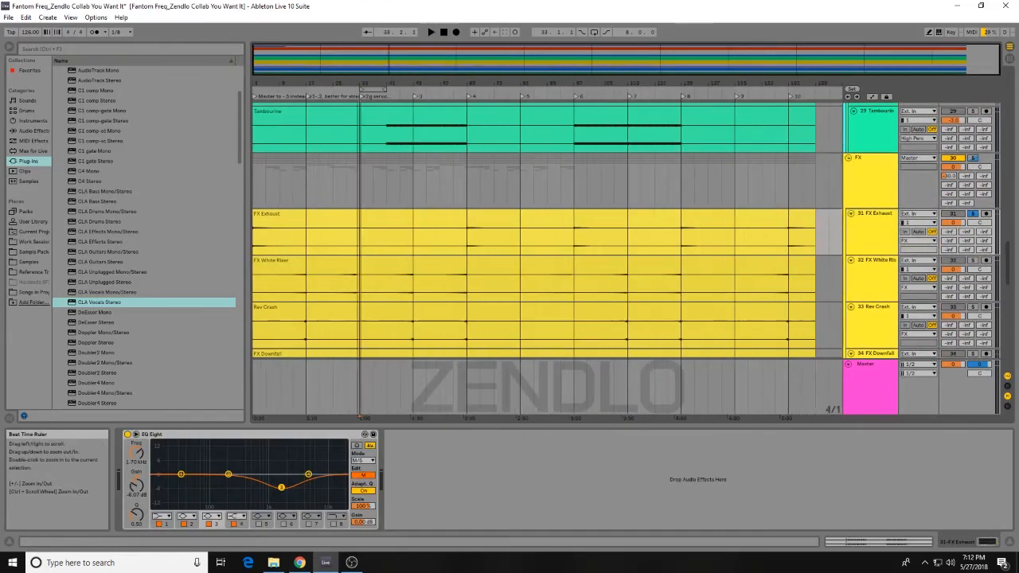
click(444, 33)
click(430, 33)
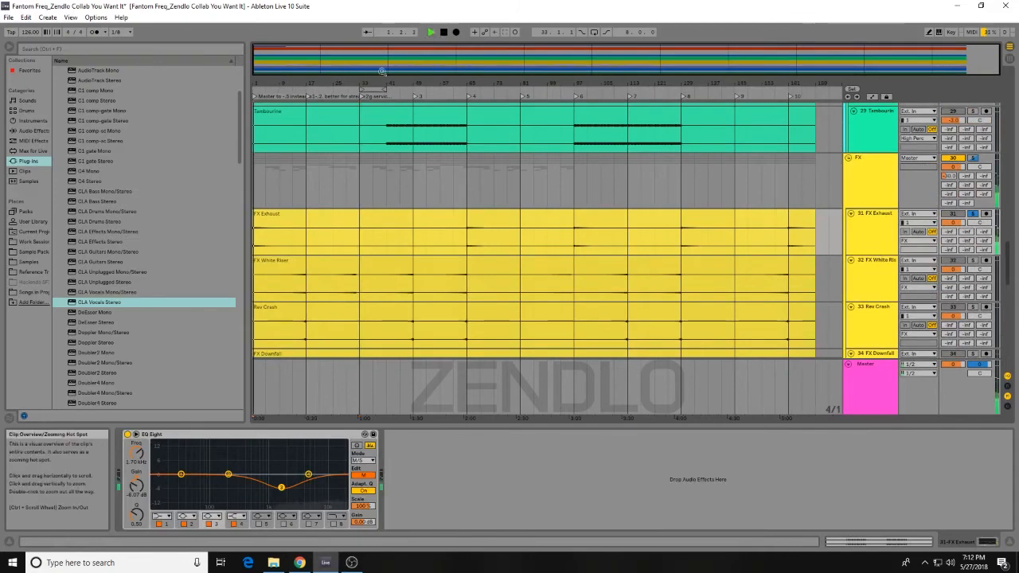
drag(382, 82, 481, 113)
key(space)
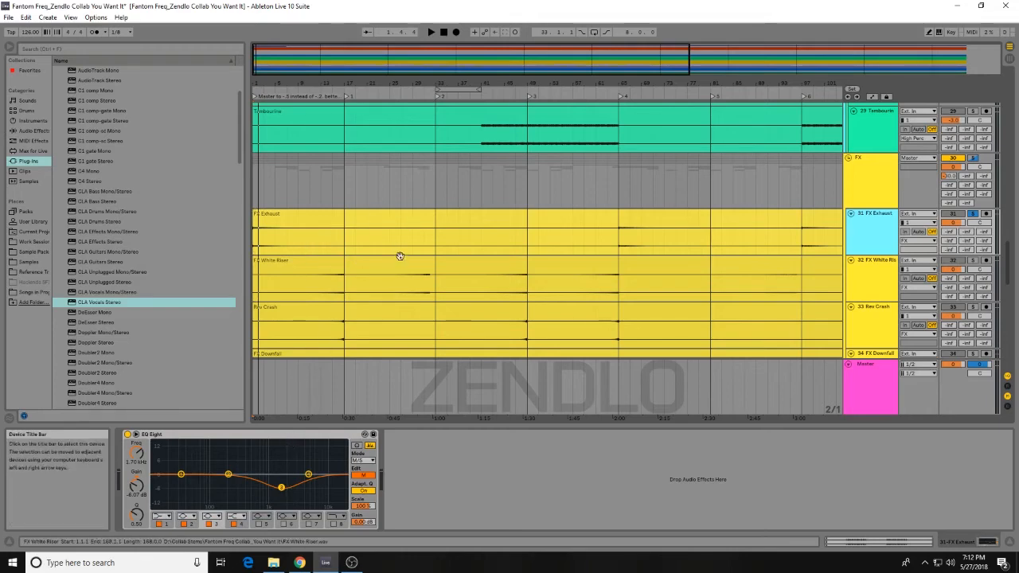
Step: Check the FX section shortly before bar 33, return to the song start and unsolo the FX Exhaust track
click(406, 94)
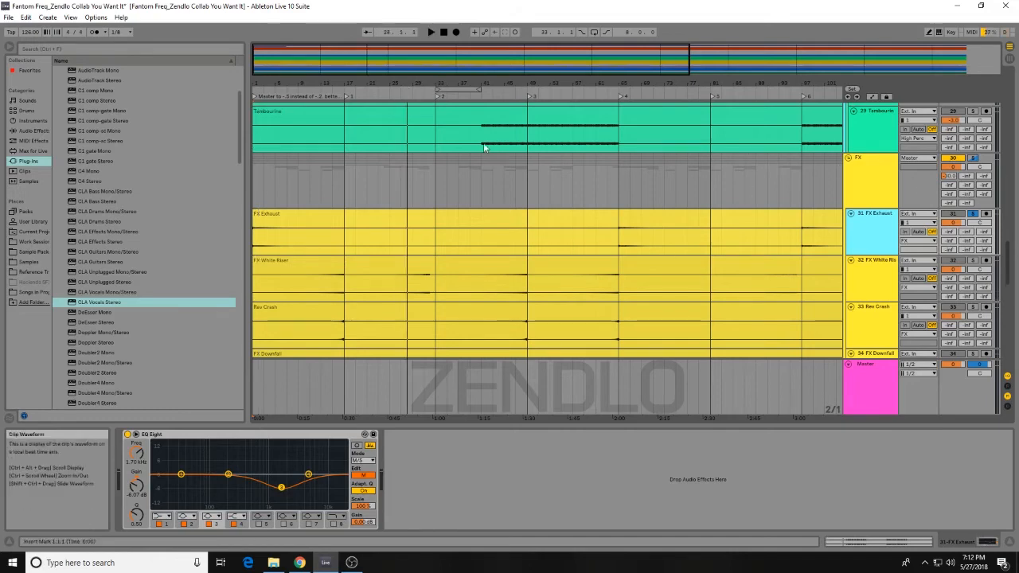
click(415, 92)
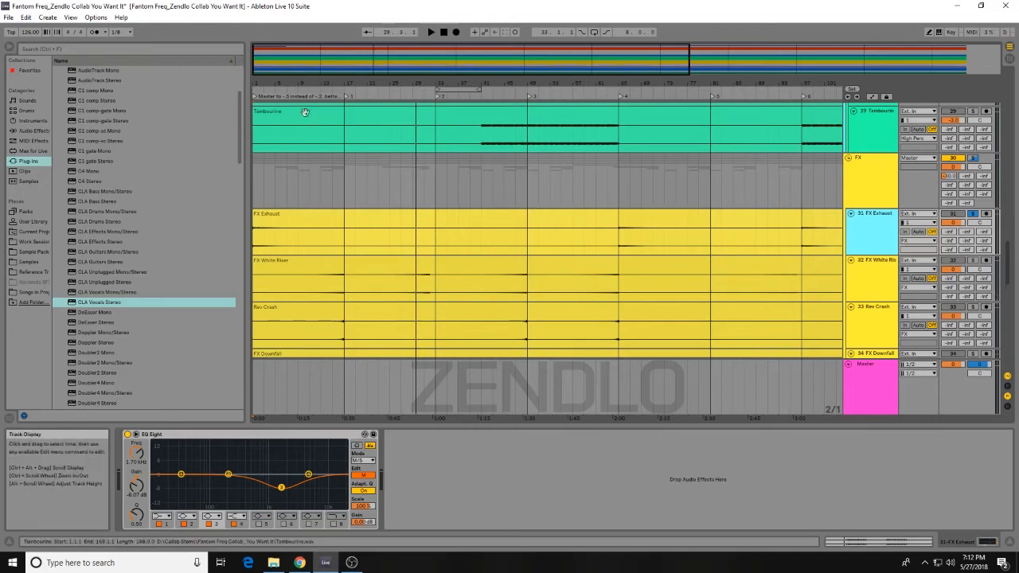
click(442, 34)
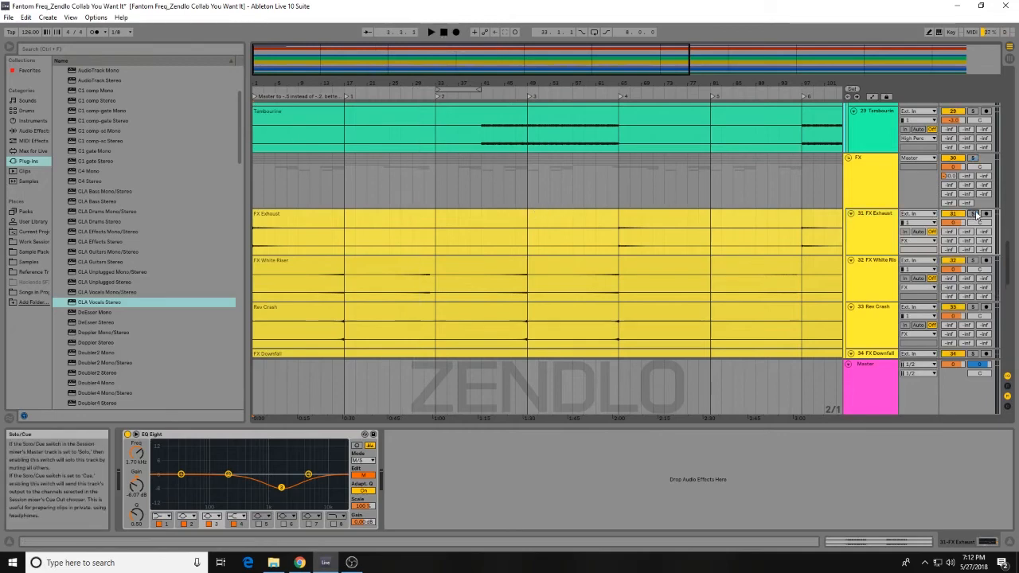
Step: Play from the song start, compare the FX Exhaust EQ Eight bypassed and active, and stop playback
key(space)
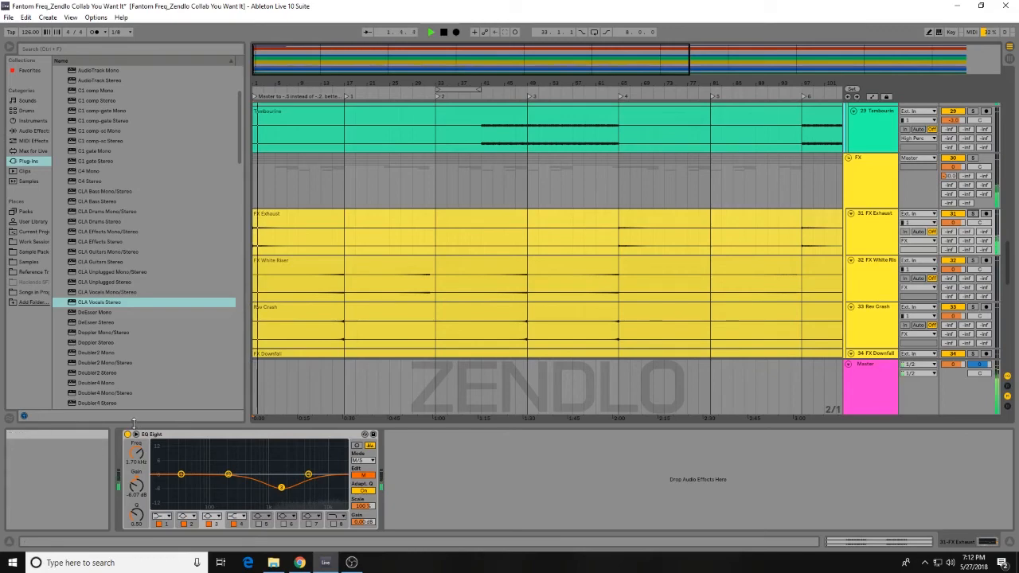
click(128, 434)
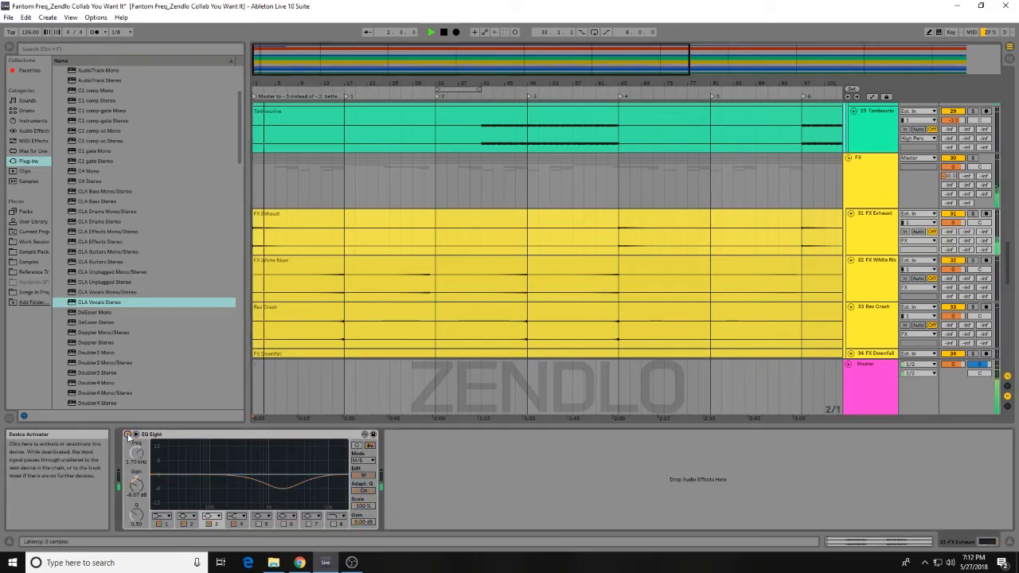
click(127, 434)
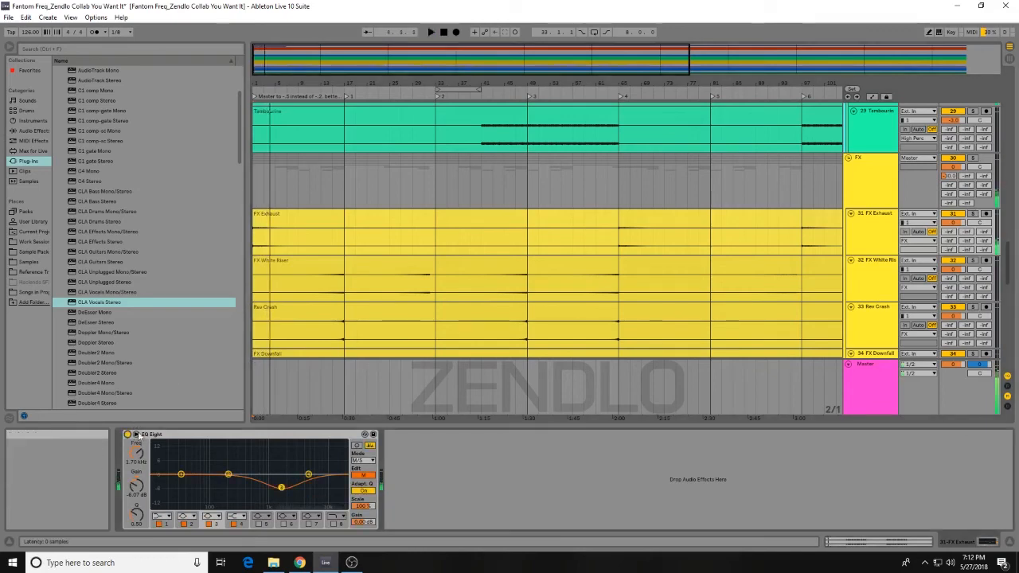
Step: Show the effect chains of the FX White Riser, Rev Crash, FX Downfall and FX 1 tracks in turn
drag(1008, 261, 1009, 269)
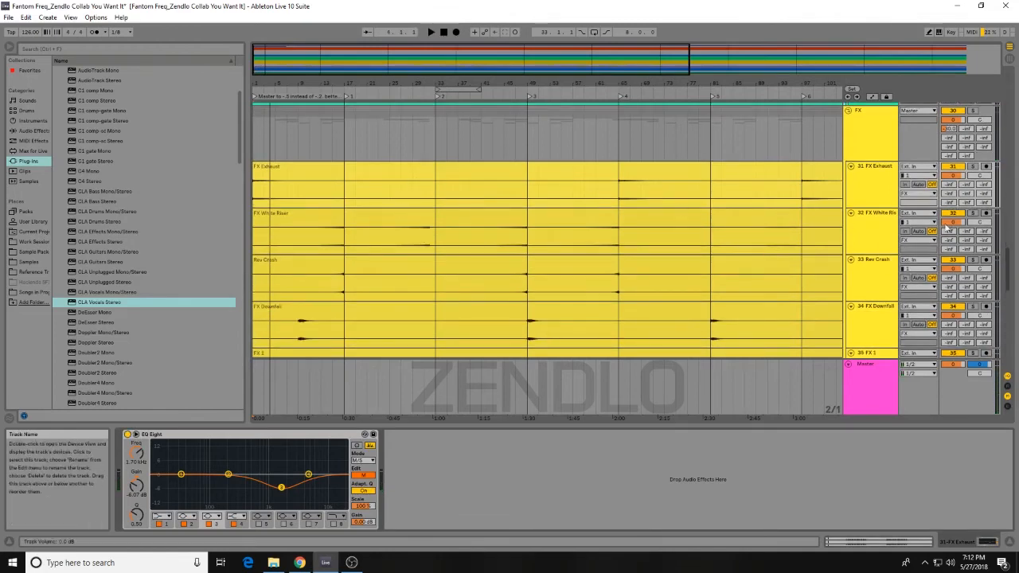
scroll(557, 227, down, 2)
scroll(880, 170, up, 1)
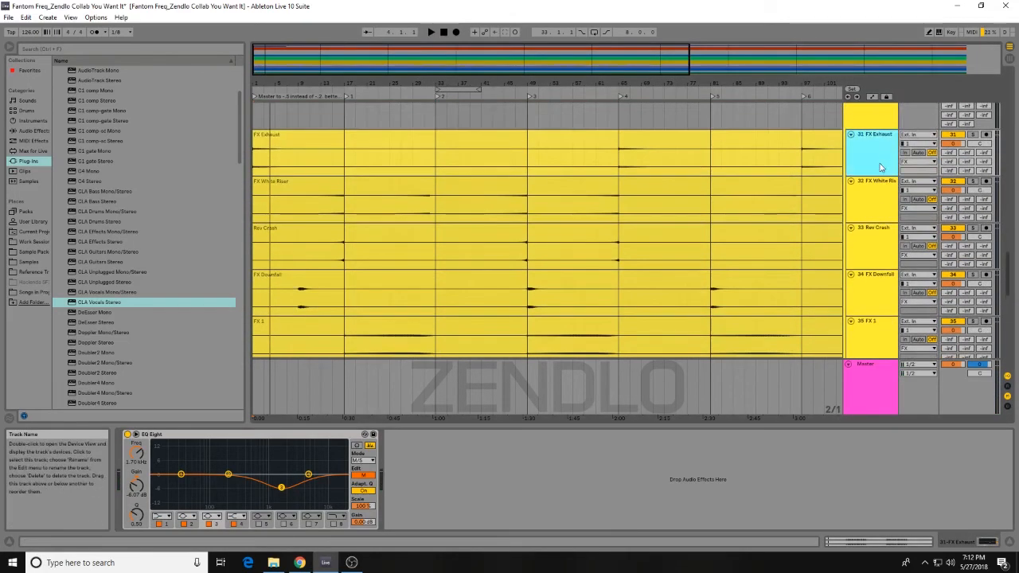
click(879, 197)
click(876, 242)
click(878, 282)
click(880, 330)
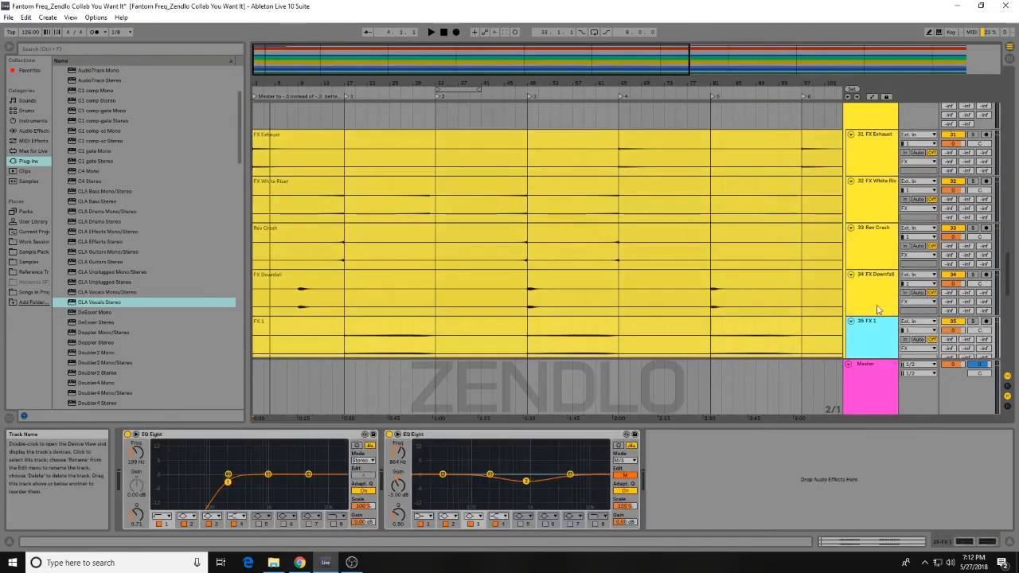
Step: Check the effect chain of the FX Sine Riser track, then go back up through the FX tracks to FX White Riser
scroll(879, 309, down, 2)
click(878, 295)
click(882, 247)
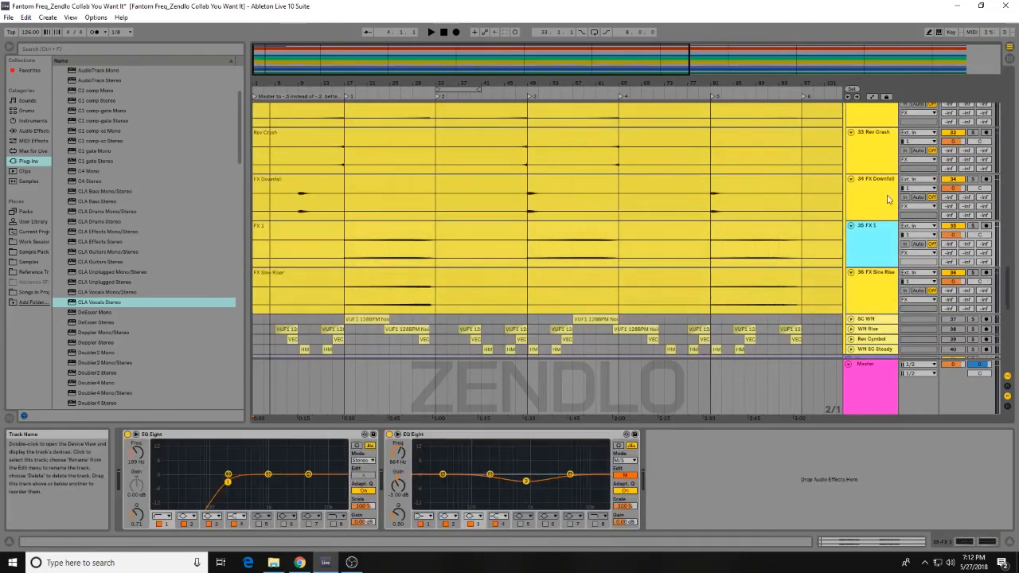
click(887, 199)
click(883, 157)
scroll(884, 157, up, 1)
scroll(868, 150, up, 3)
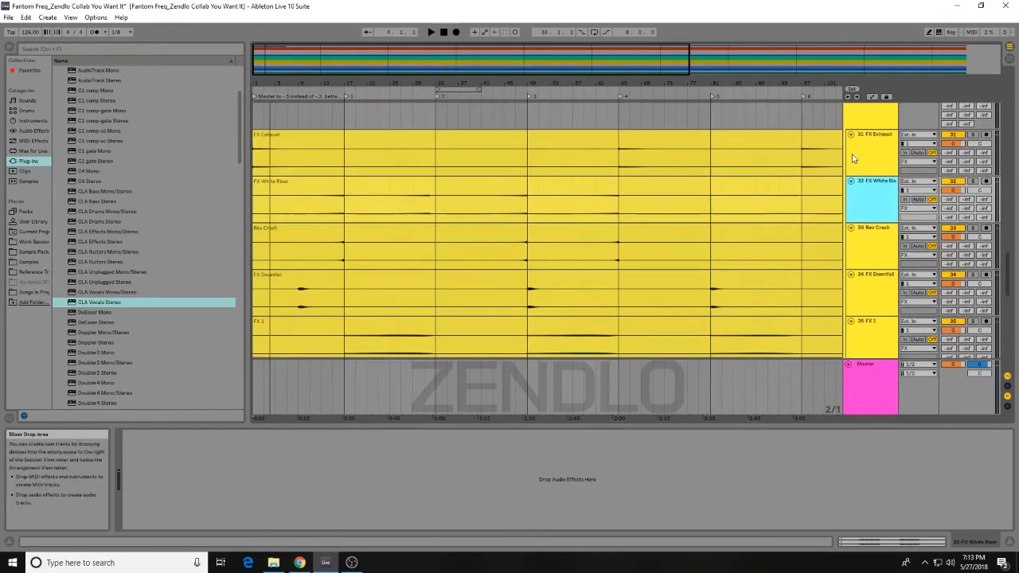
Step: Solo the FX group, audition it from just before bar 17, stop playback and unsolo the group
click(337, 97)
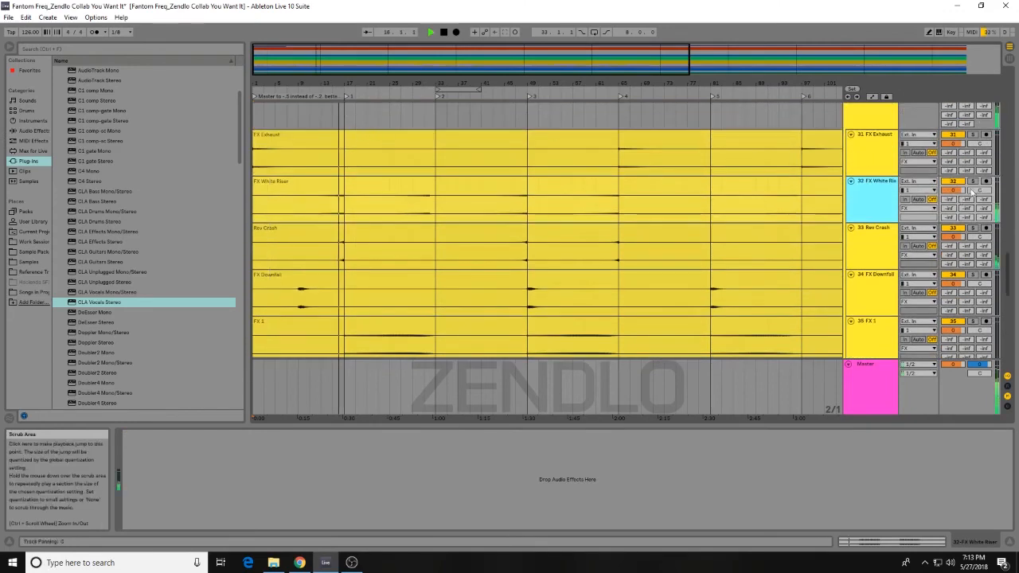
key(space)
scroll(976, 137, up, 2)
click(972, 132)
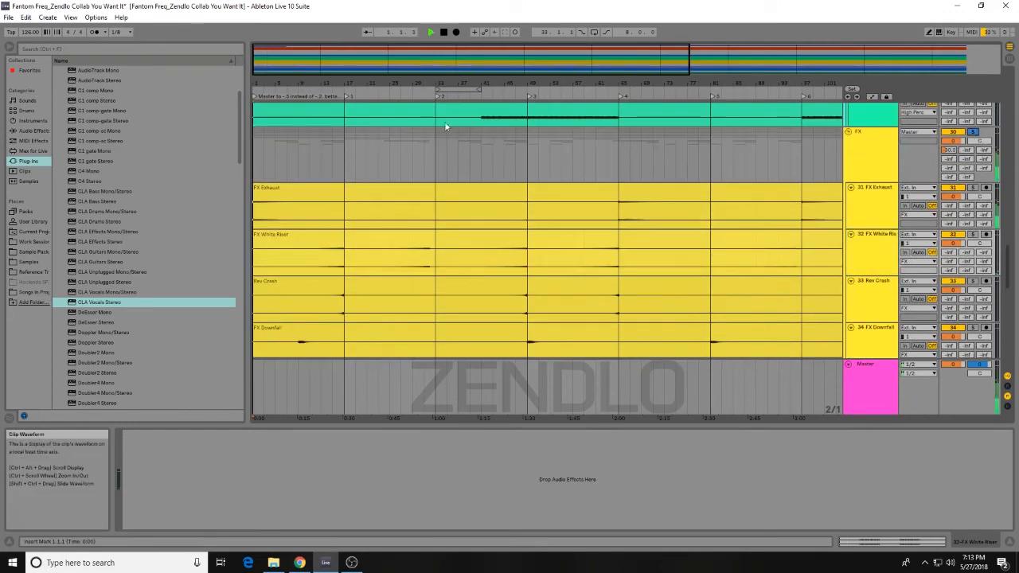
click(341, 97)
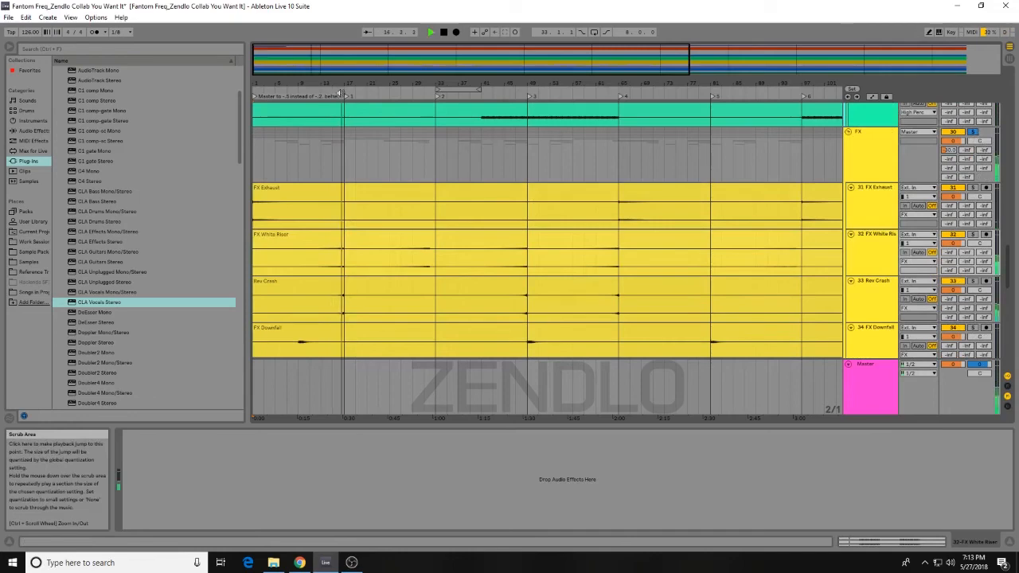
key(space)
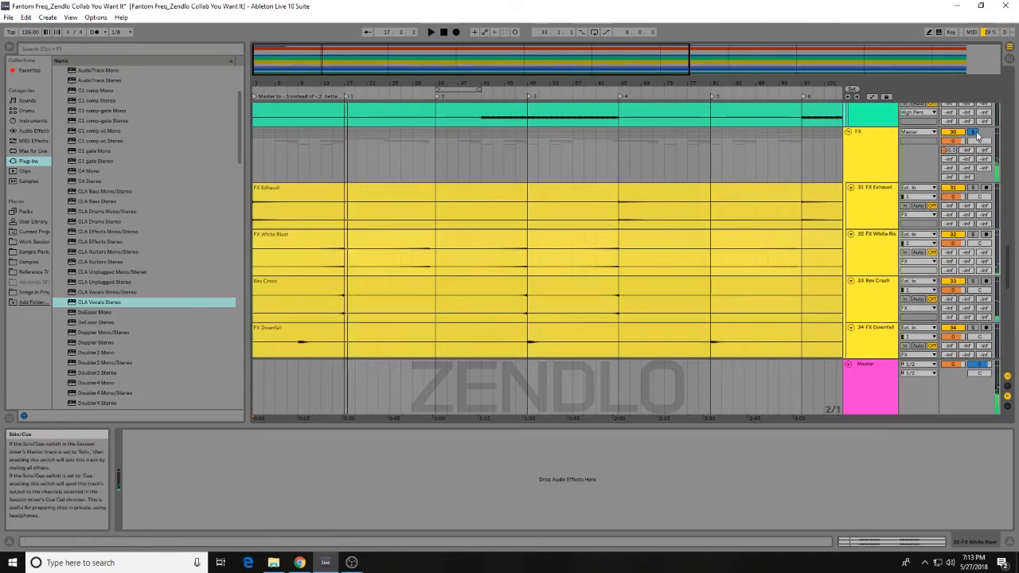
click(973, 133)
Step: Solo the Low End Group, audition it from bar 33 and stop playback
drag(1008, 264, 1012, 73)
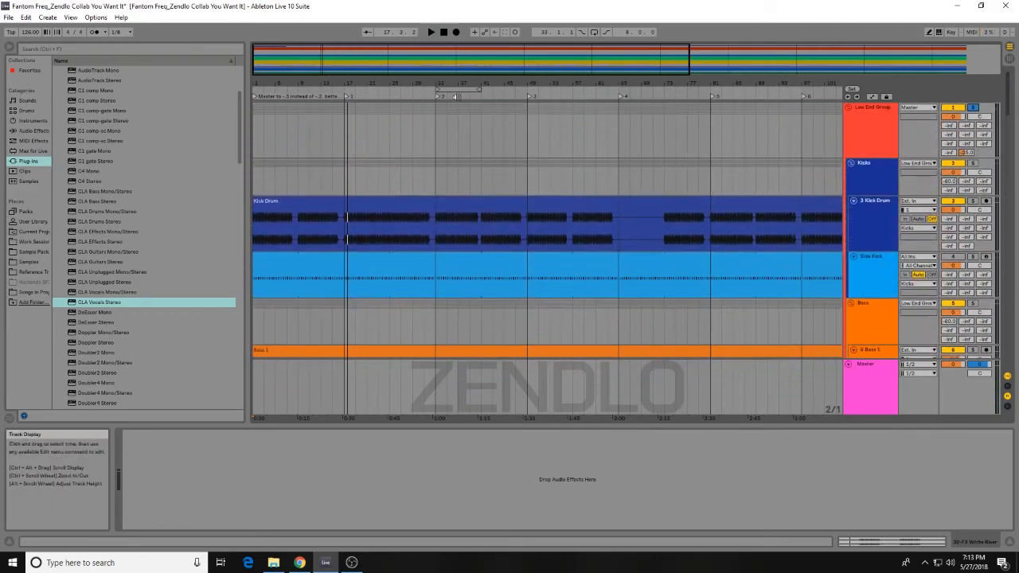
click(439, 97)
scroll(607, 172, down, 2)
scroll(607, 172, down, 5)
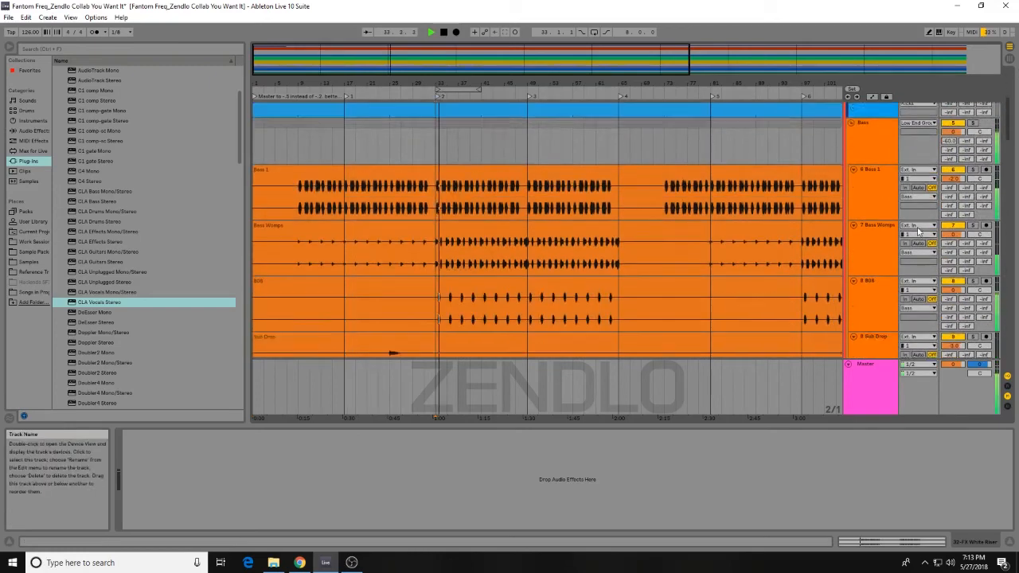
drag(1007, 147, 1006, 187)
key(space)
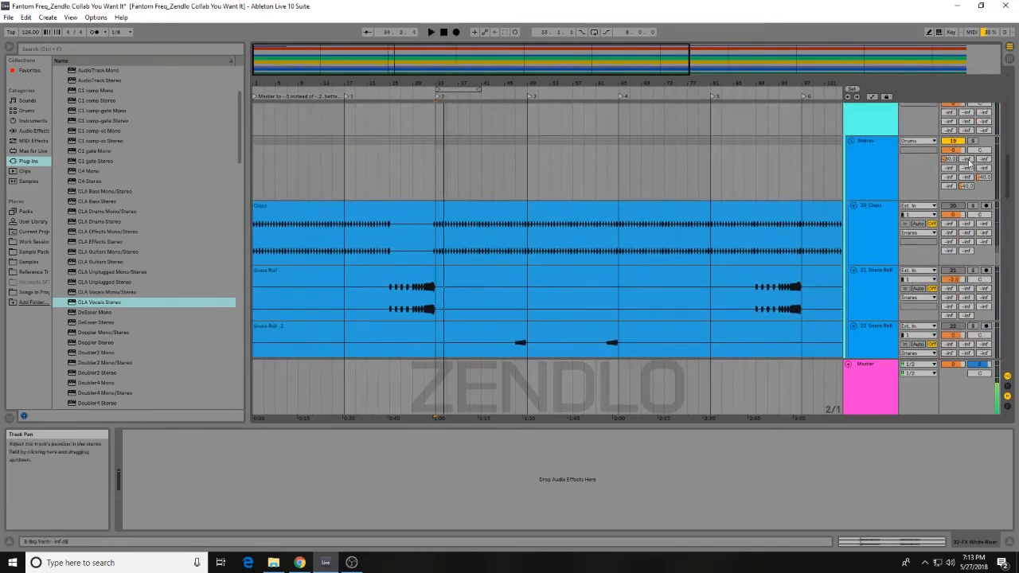
Step: Solo the Snares group along with the Low End Group, audition both from bar 33 and stop playback
scroll(969, 162, up, 1)
click(973, 172)
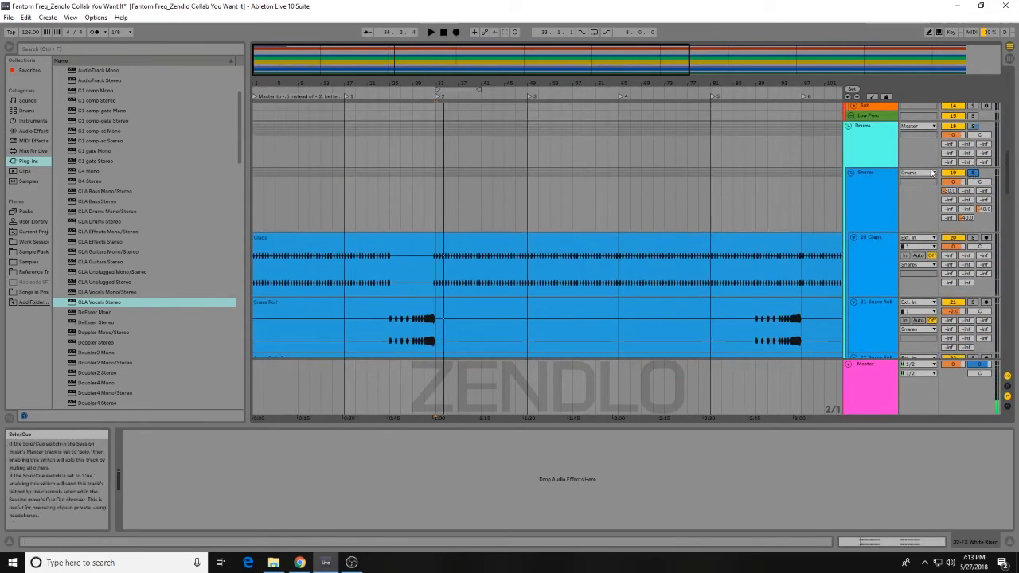
click(435, 96)
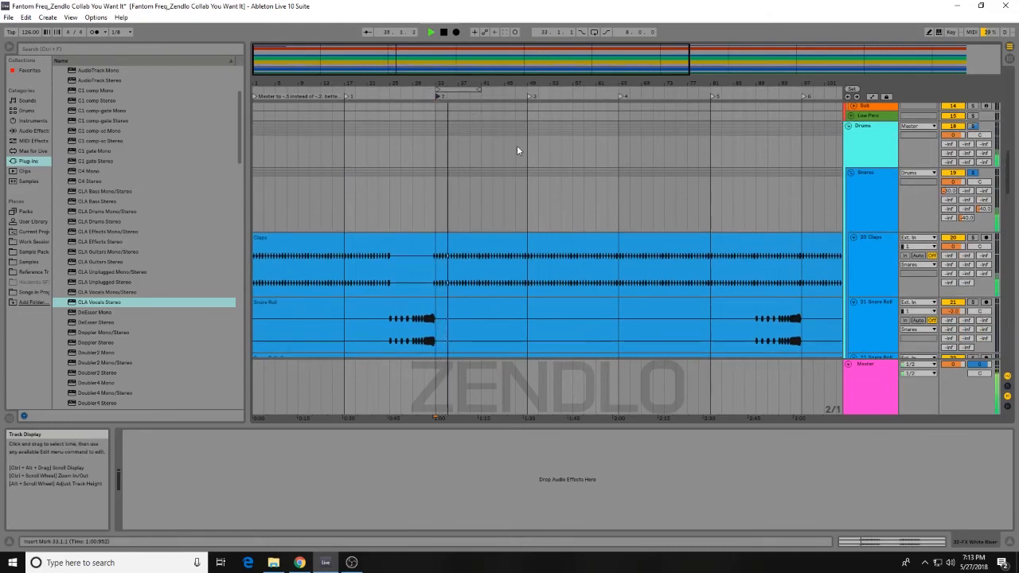
key(space)
Step: Show the Master track's effect chain and delete the Spectrum device after L1+ Ultramaximizer
drag(1011, 188, 1012, 360)
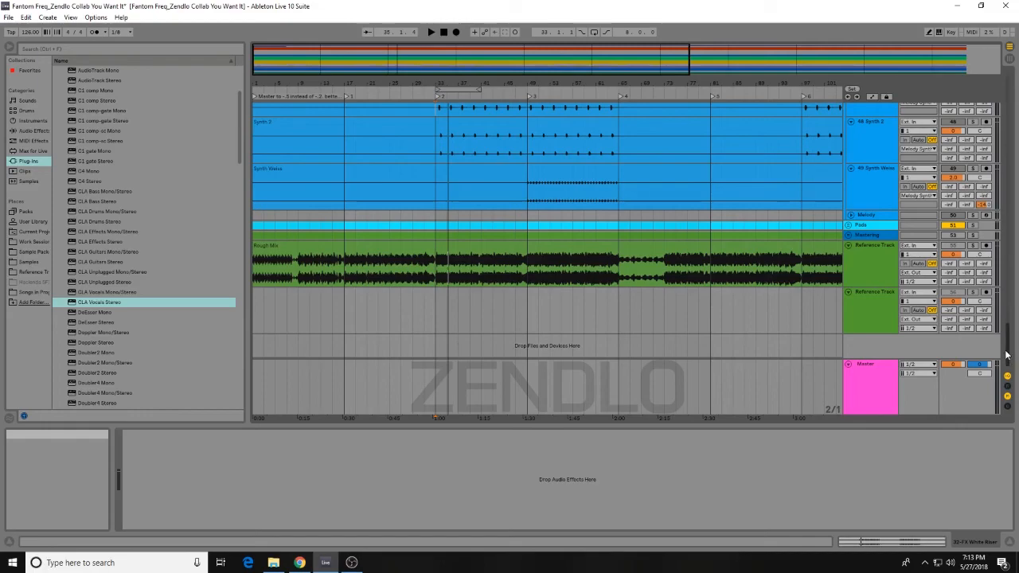
mouse_move(1007, 356)
mouse_down()
mouse_move(1015, 237)
mouse_move(1009, 351)
mouse_up()
click(863, 371)
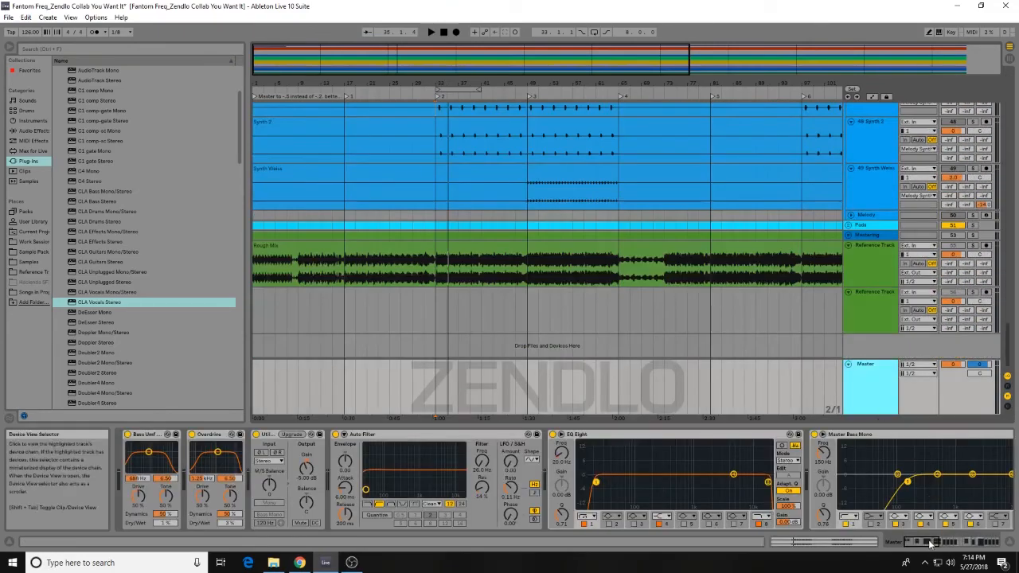
drag(930, 544, 970, 542)
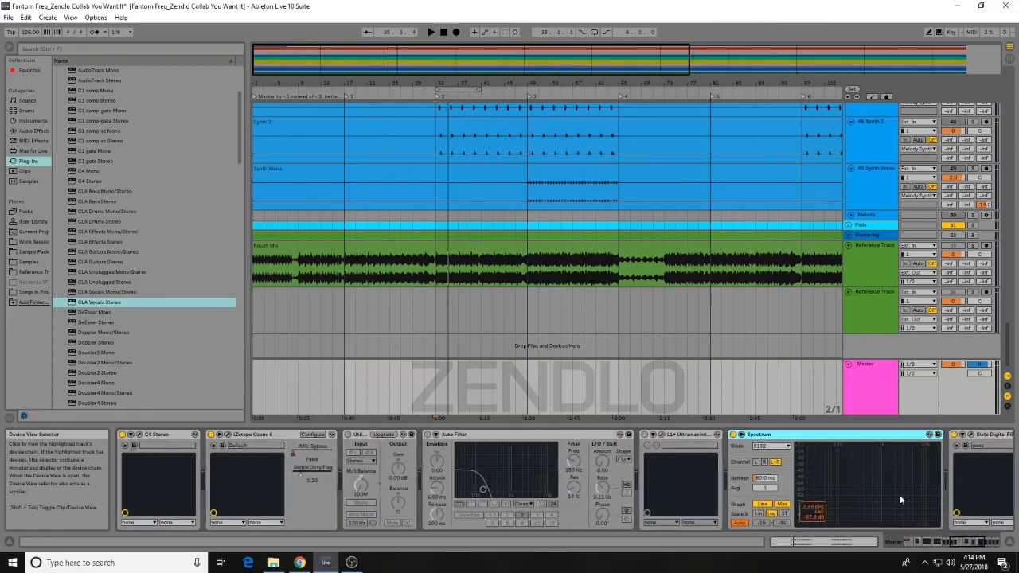
right_click(824, 436)
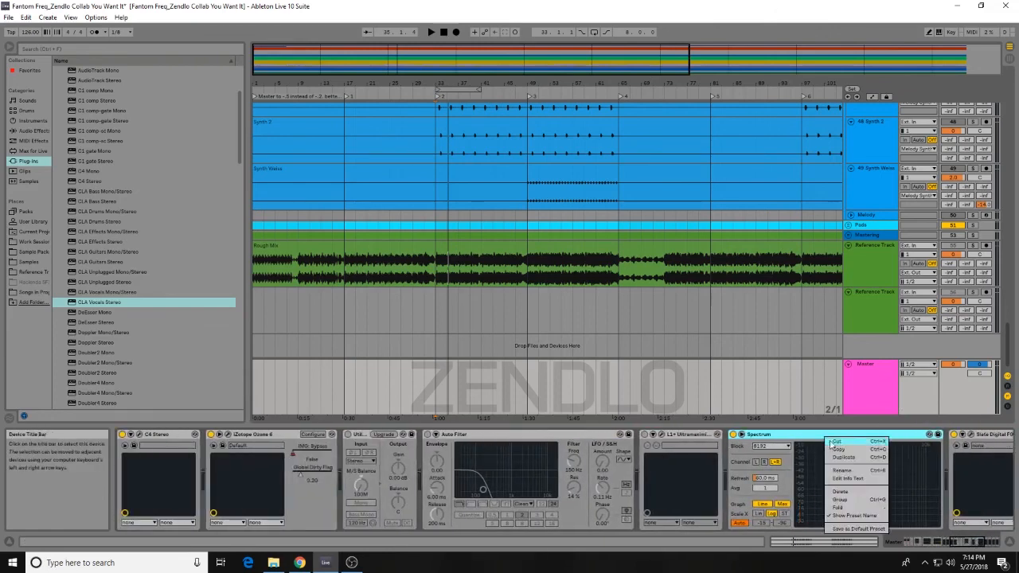
click(848, 490)
Step: Inspect the Virtual Mix Rack plug-in on the Master, close it and review the chain through to the last Slate Digital FG-X
click(873, 388)
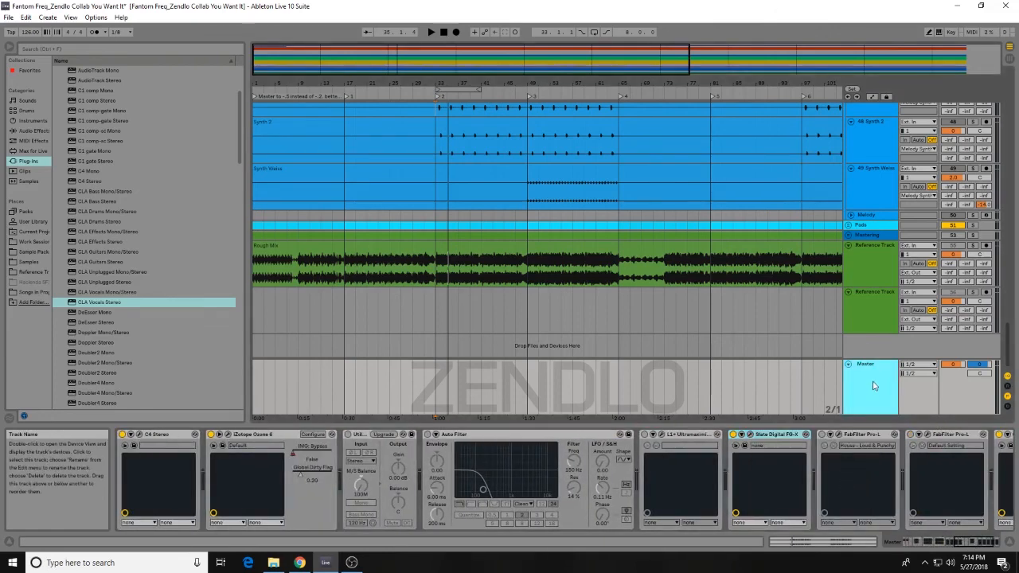
click(941, 542)
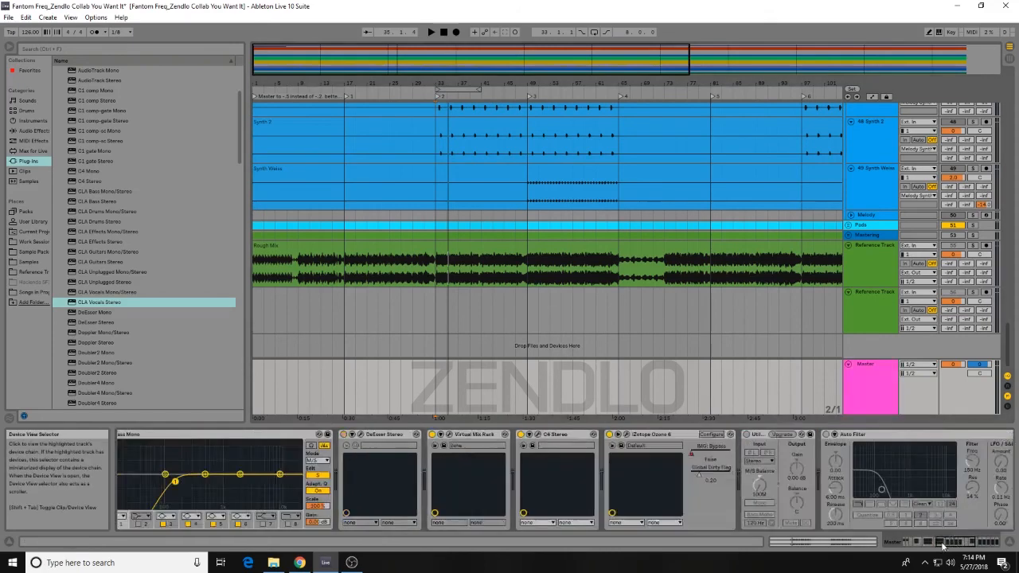
mouse_move(943, 545)
mouse_down()
mouse_move(908, 545)
mouse_move(932, 544)
mouse_up()
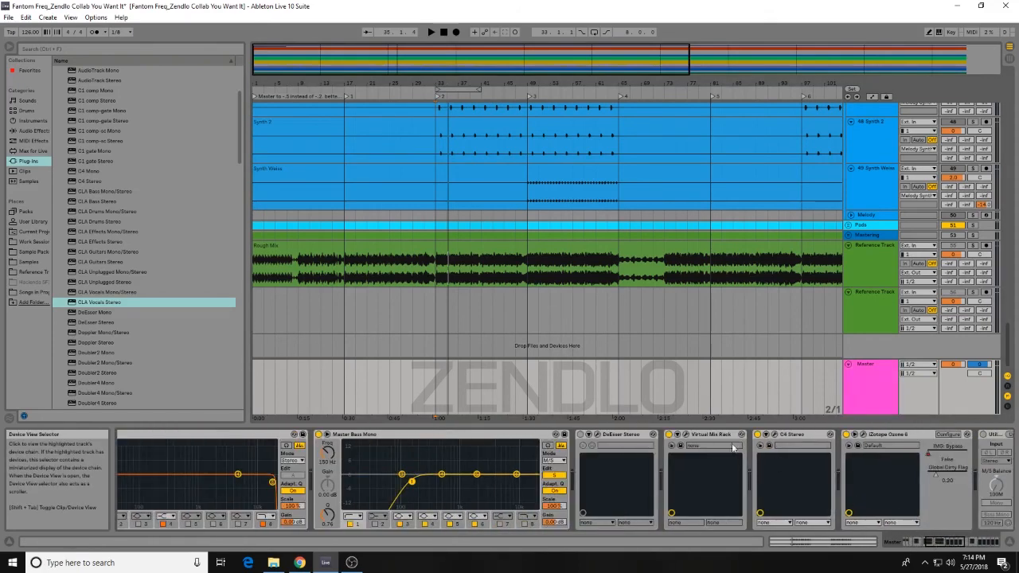
click(680, 445)
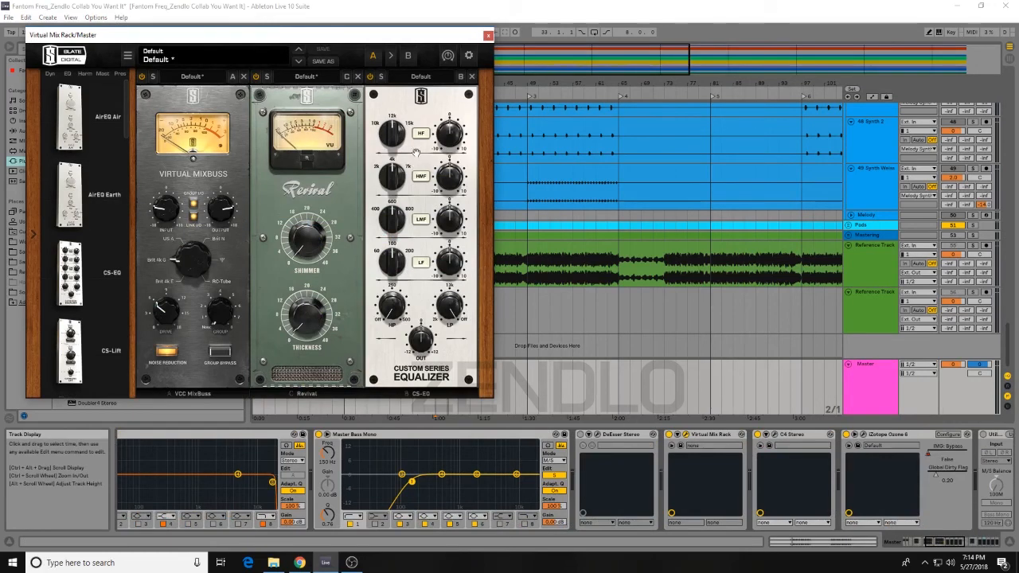
click(488, 35)
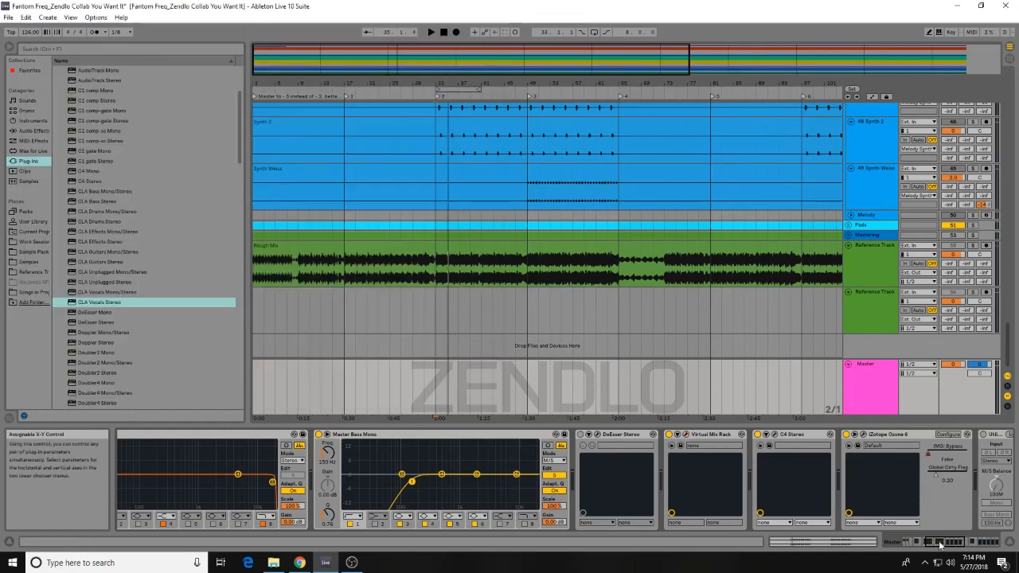
mouse_move(948, 545)
mouse_down()
mouse_move(979, 544)
mouse_move(964, 545)
mouse_up()
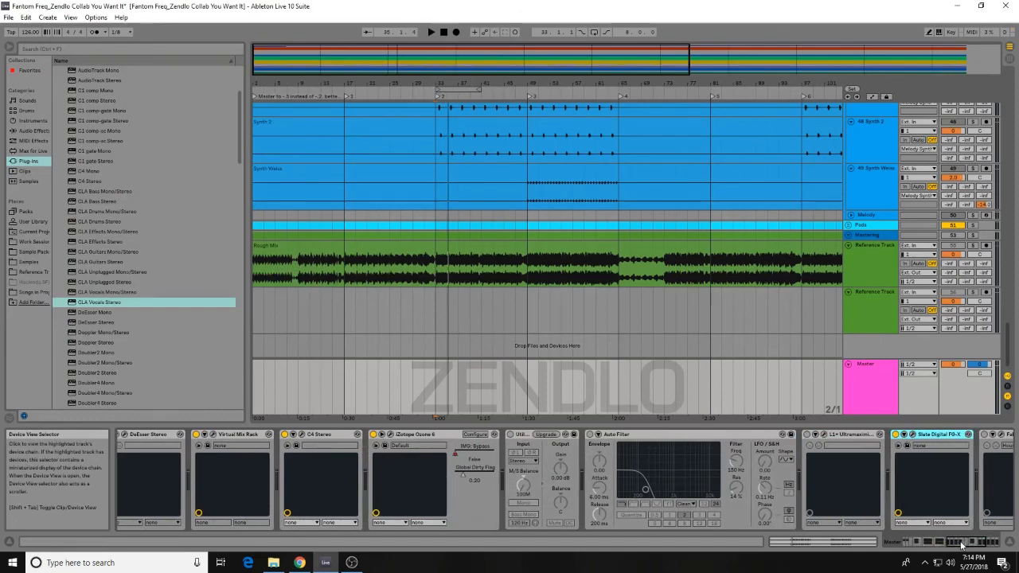
drag(967, 544, 1004, 544)
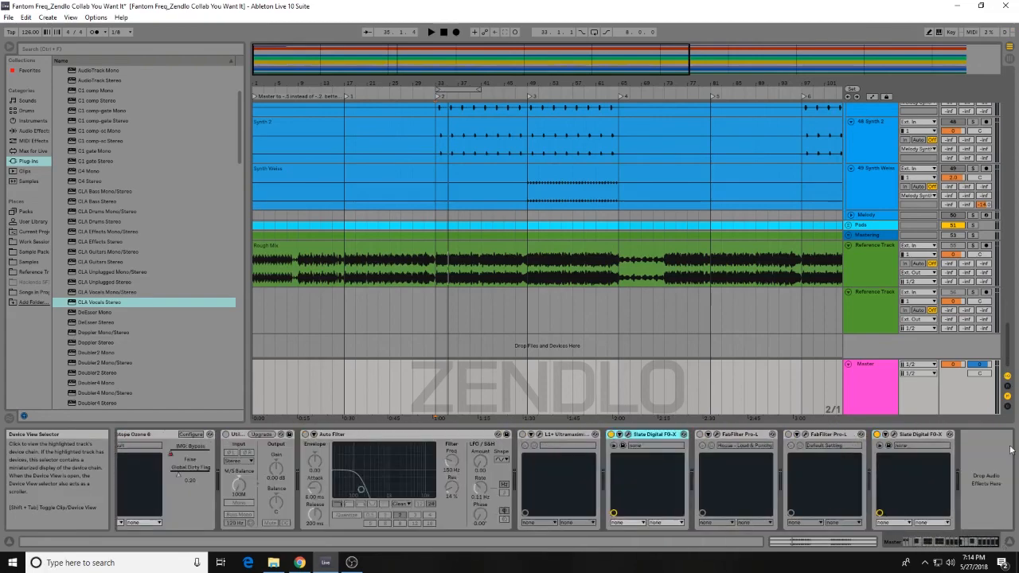
Step: Unsolo the Low End Group and place the insert marker at bar 33 on the Kick Drum track
drag(1008, 350, 999, 105)
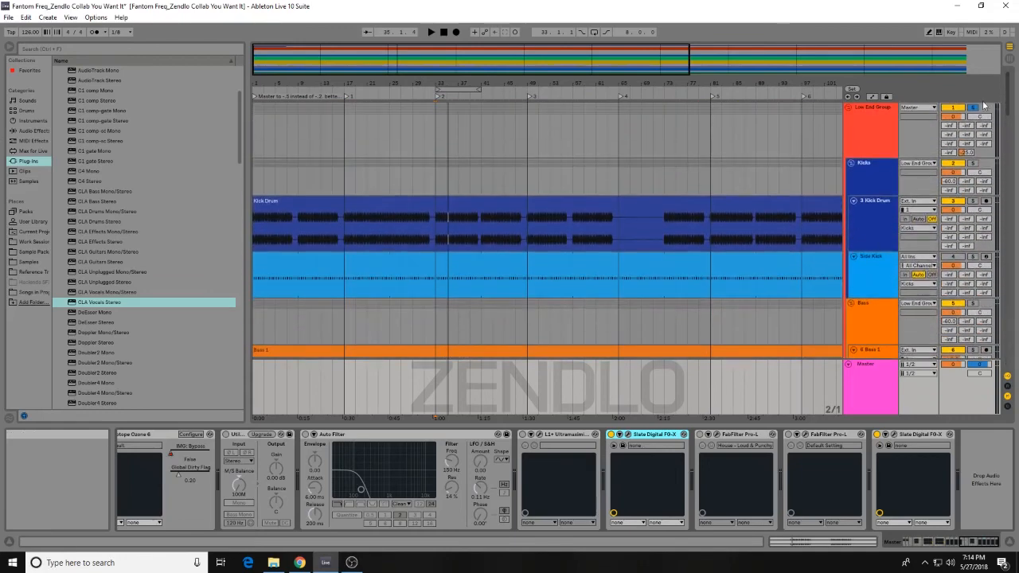
scroll(1008, 103, down, 1)
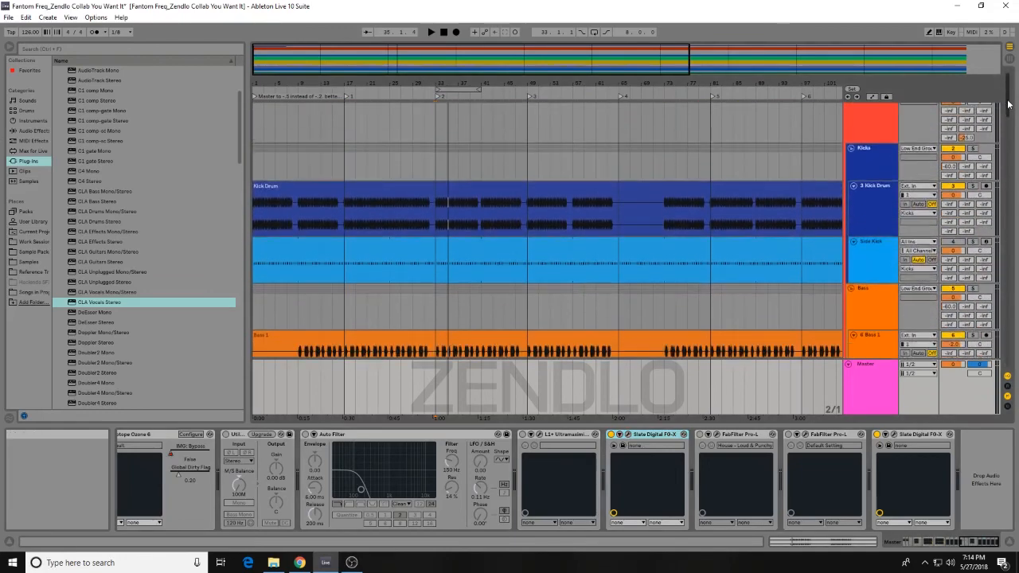
scroll(1007, 103, up, 1)
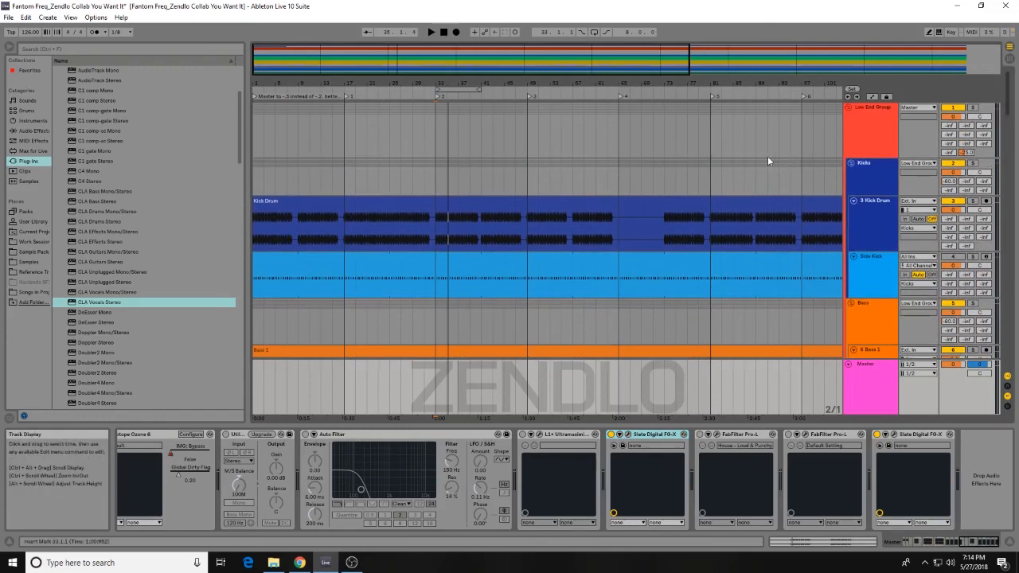
click(437, 229)
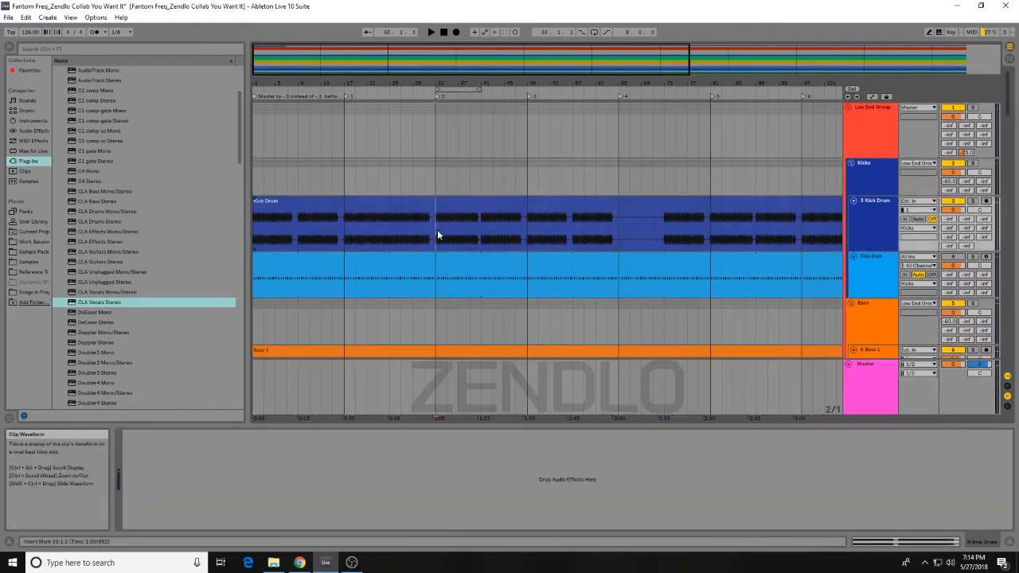